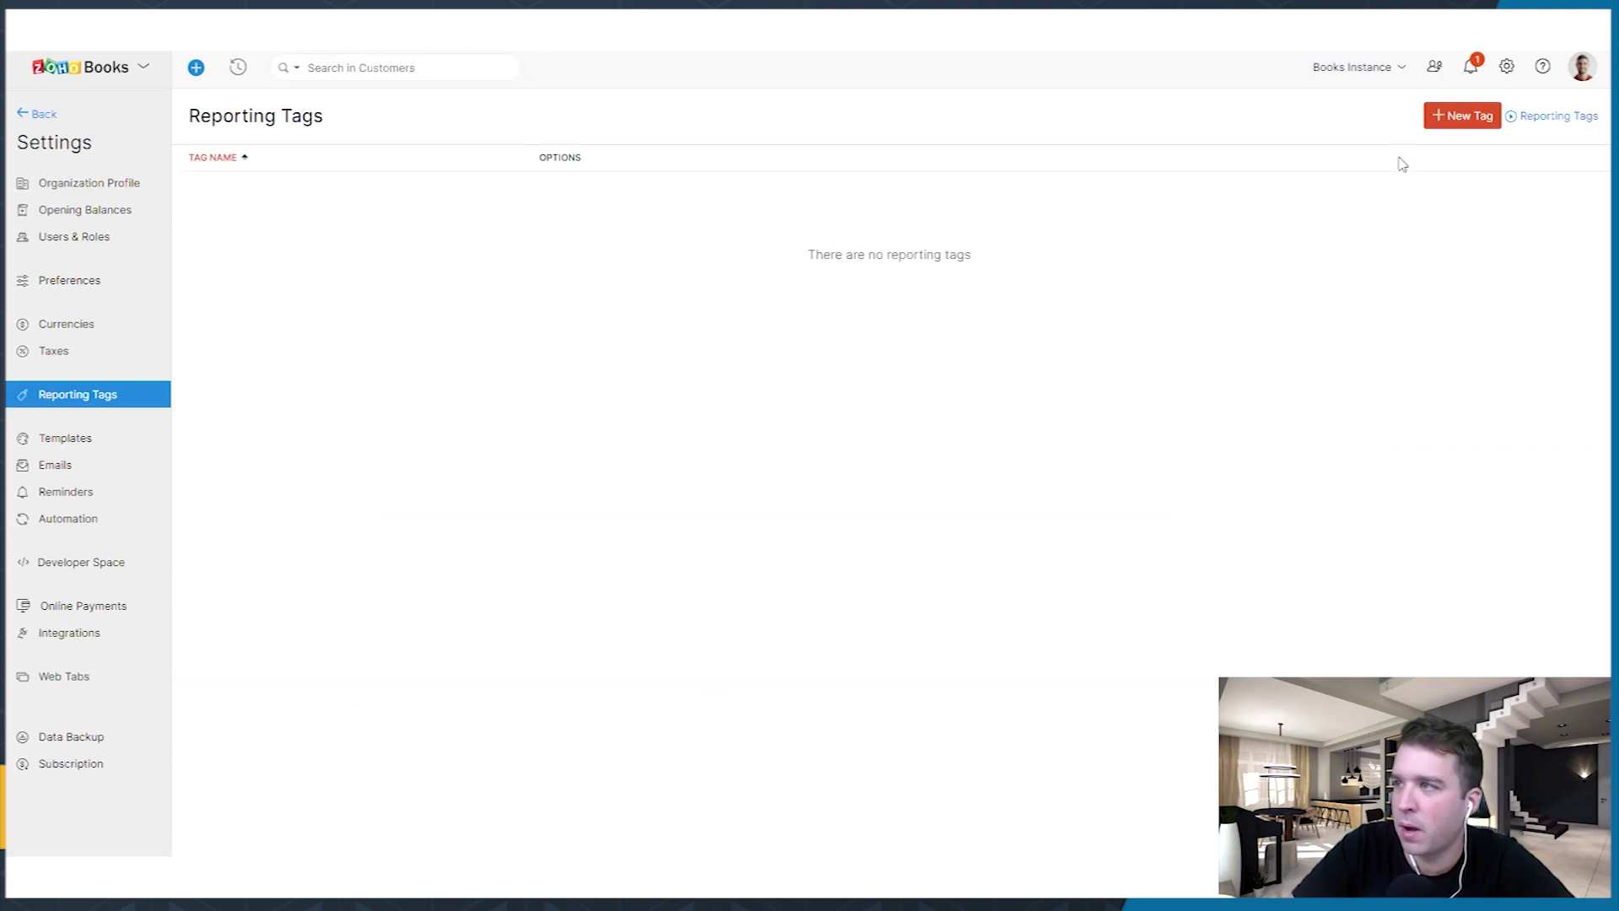
Create a reporting tag named Employee/Subcontractor with the options LIIZ and SIFE, and save it.
click(1444, 115)
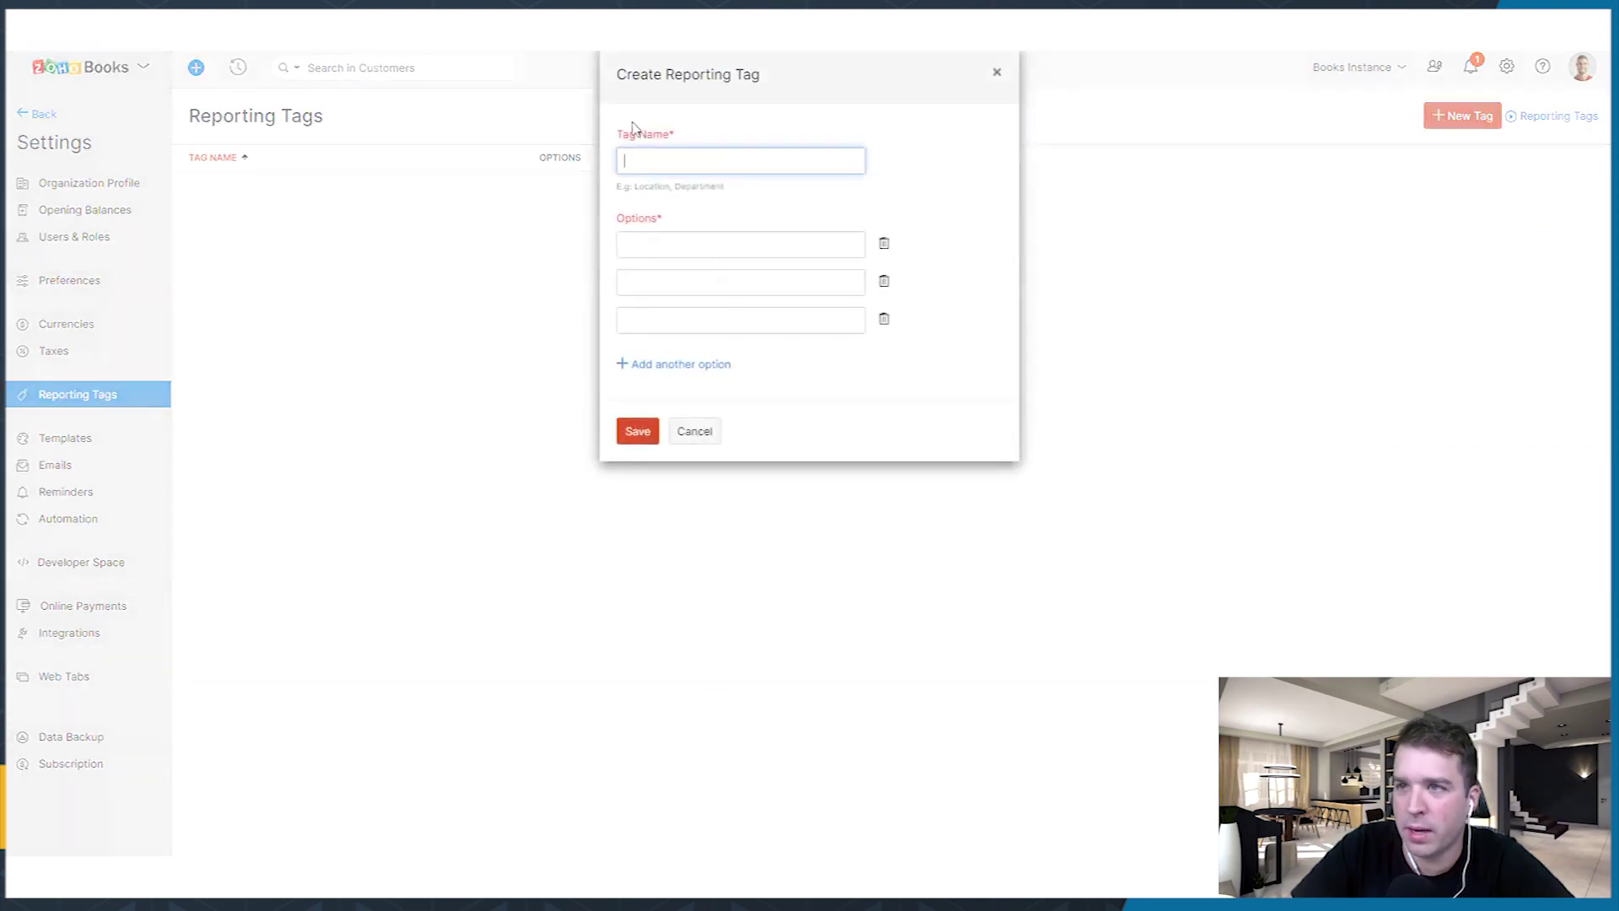
drag(721, 187, 622, 183)
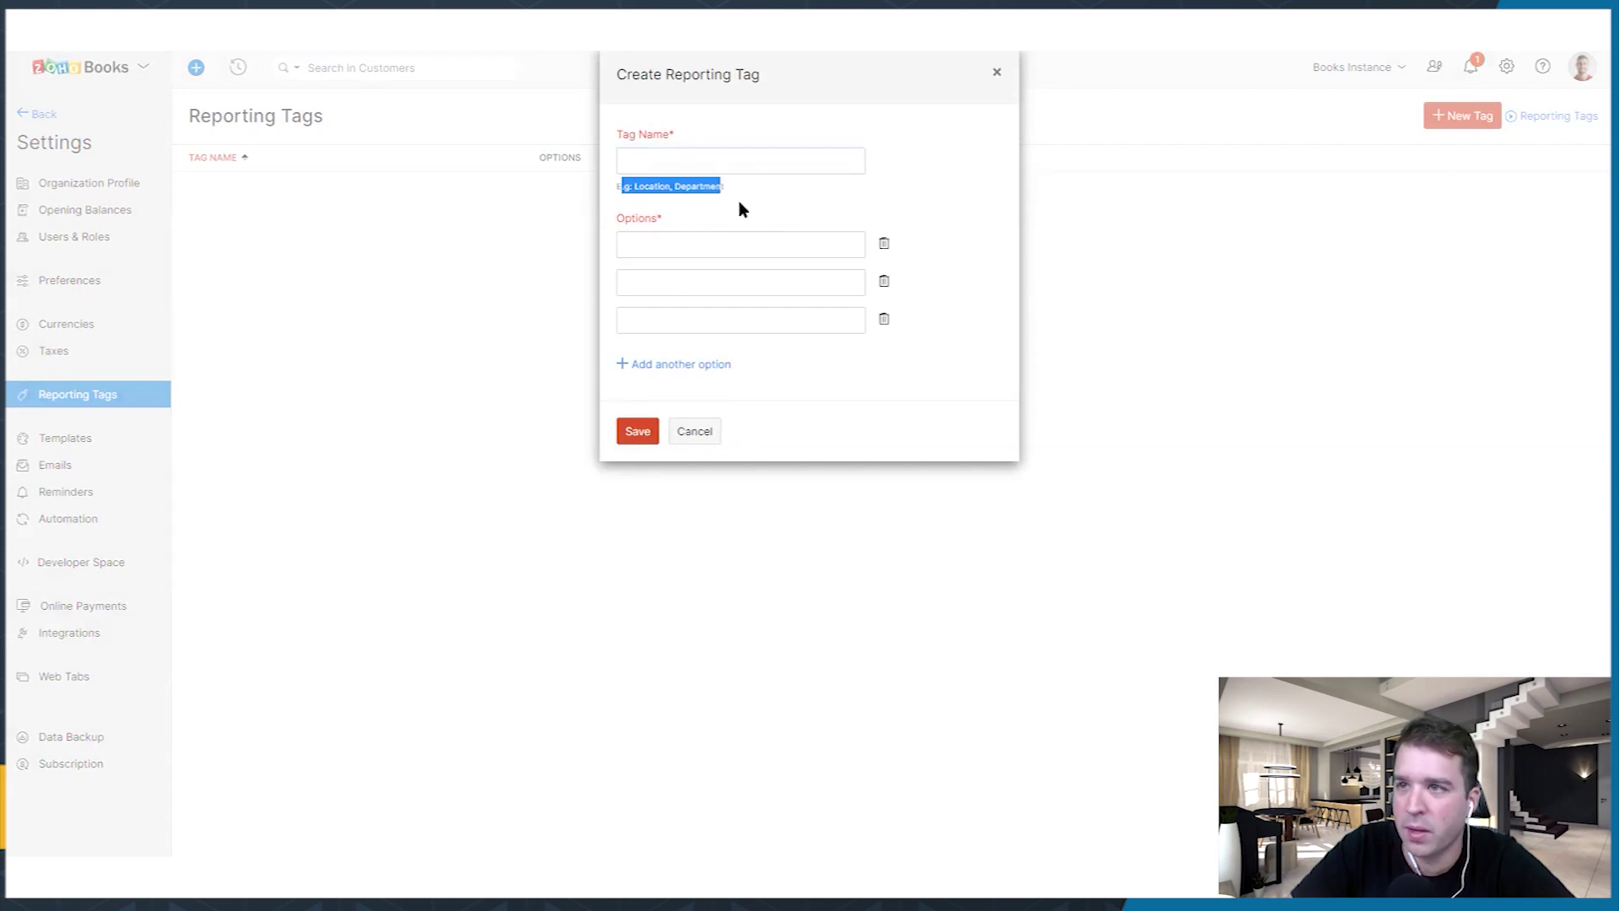
click(718, 161)
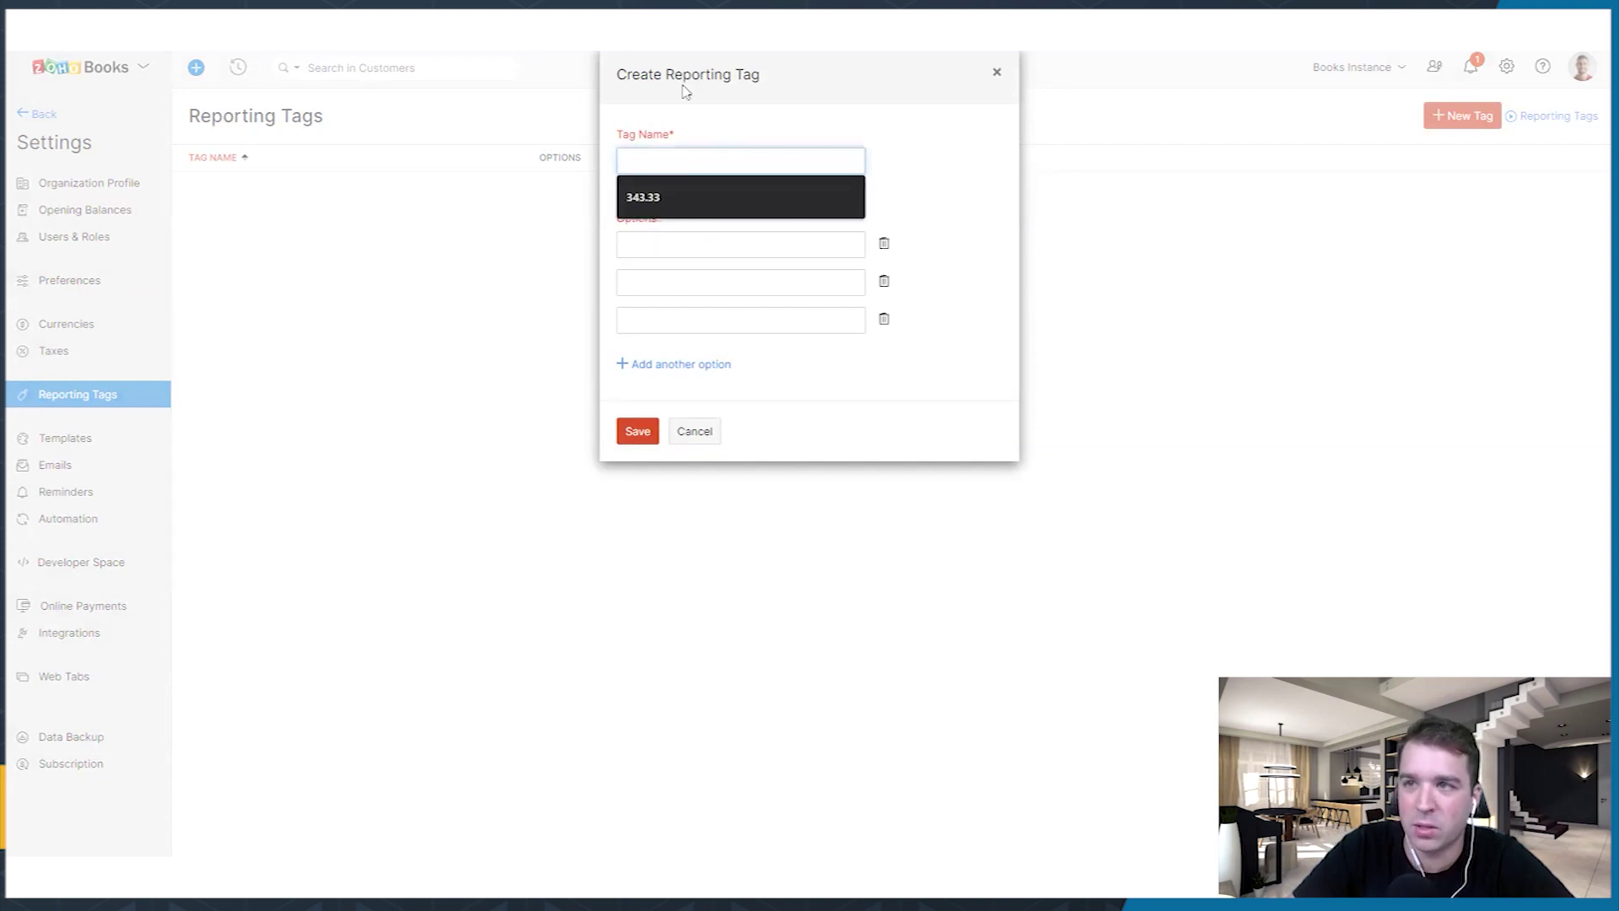
text(Employee)
key(Tab)
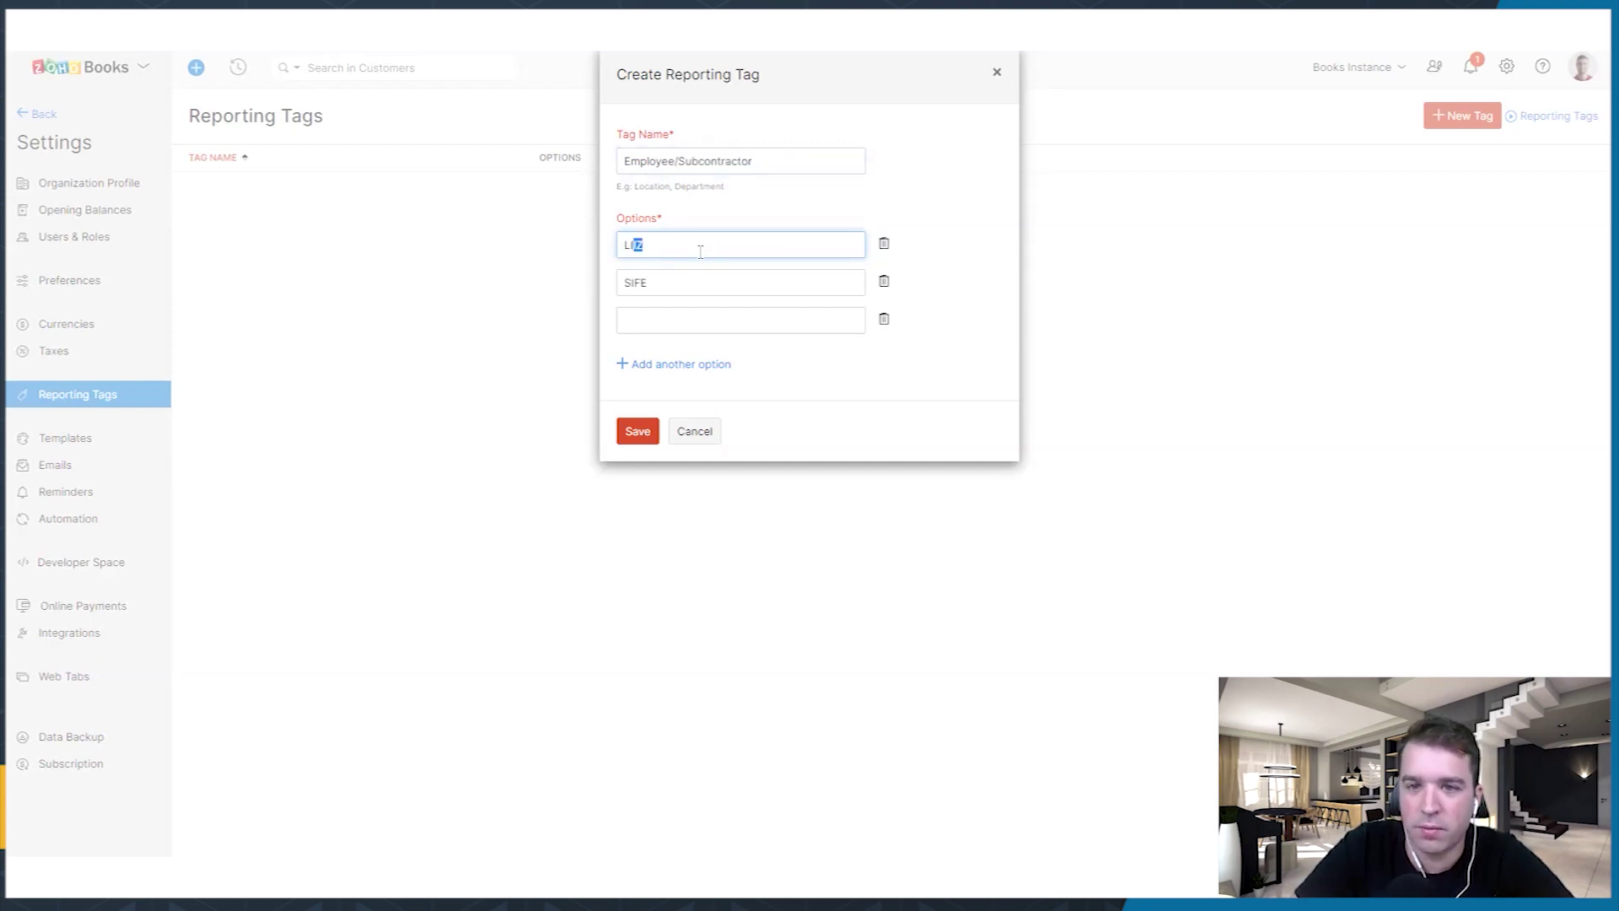
double_click(653, 282)
click(636, 429)
Create and save a reporting tag named Division with the options Bookkeeping, Tax and Consulting.
click(1446, 118)
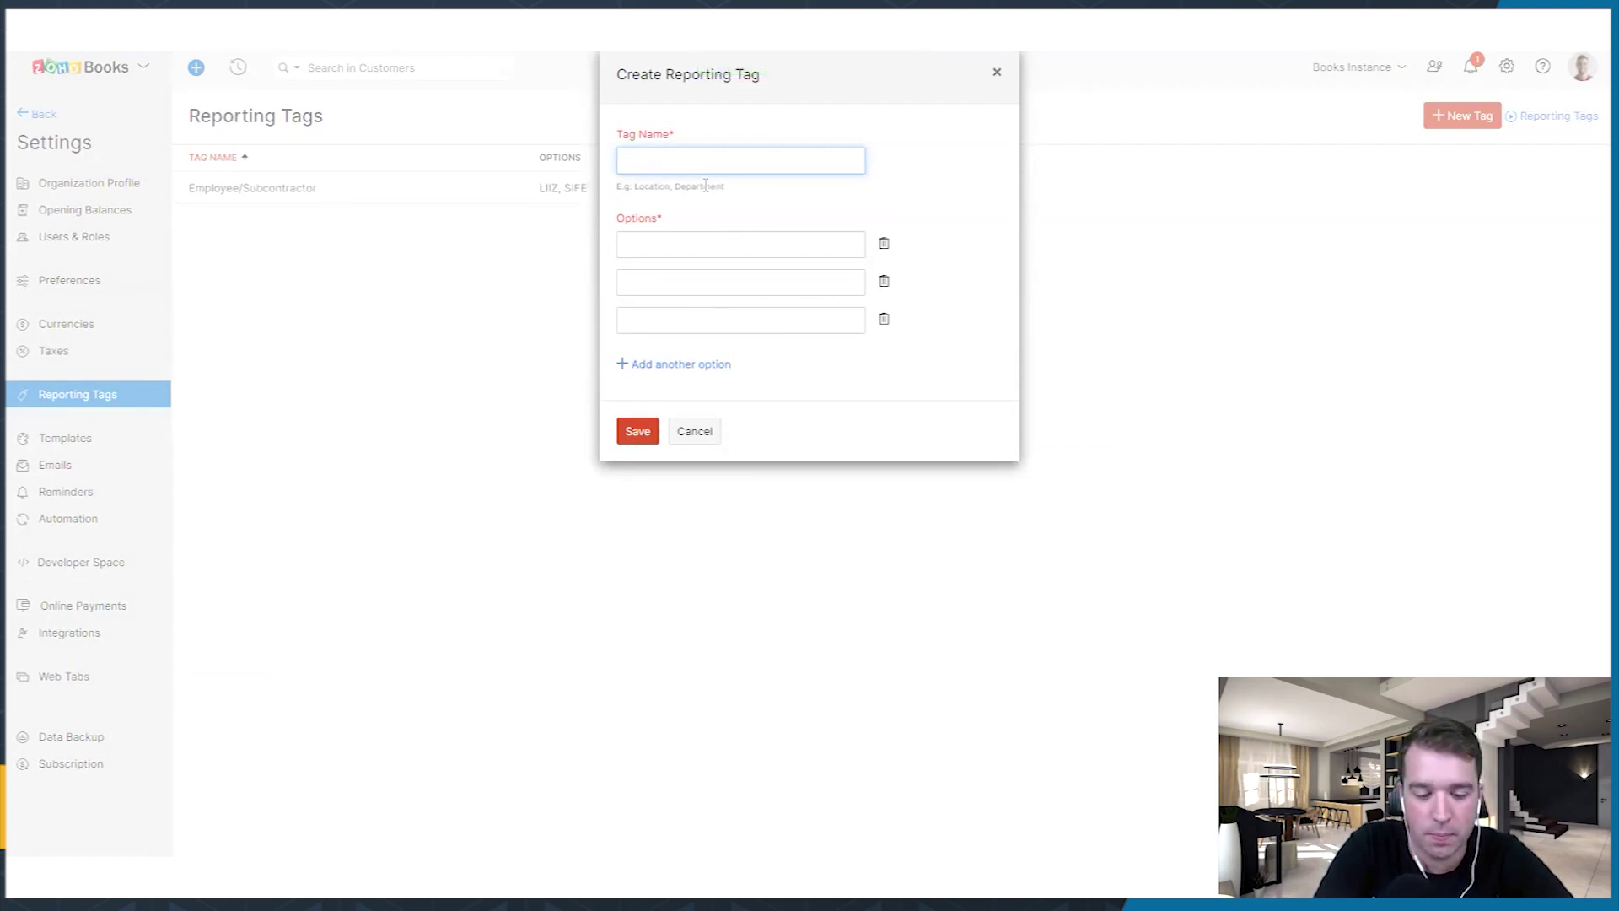
text(Division)
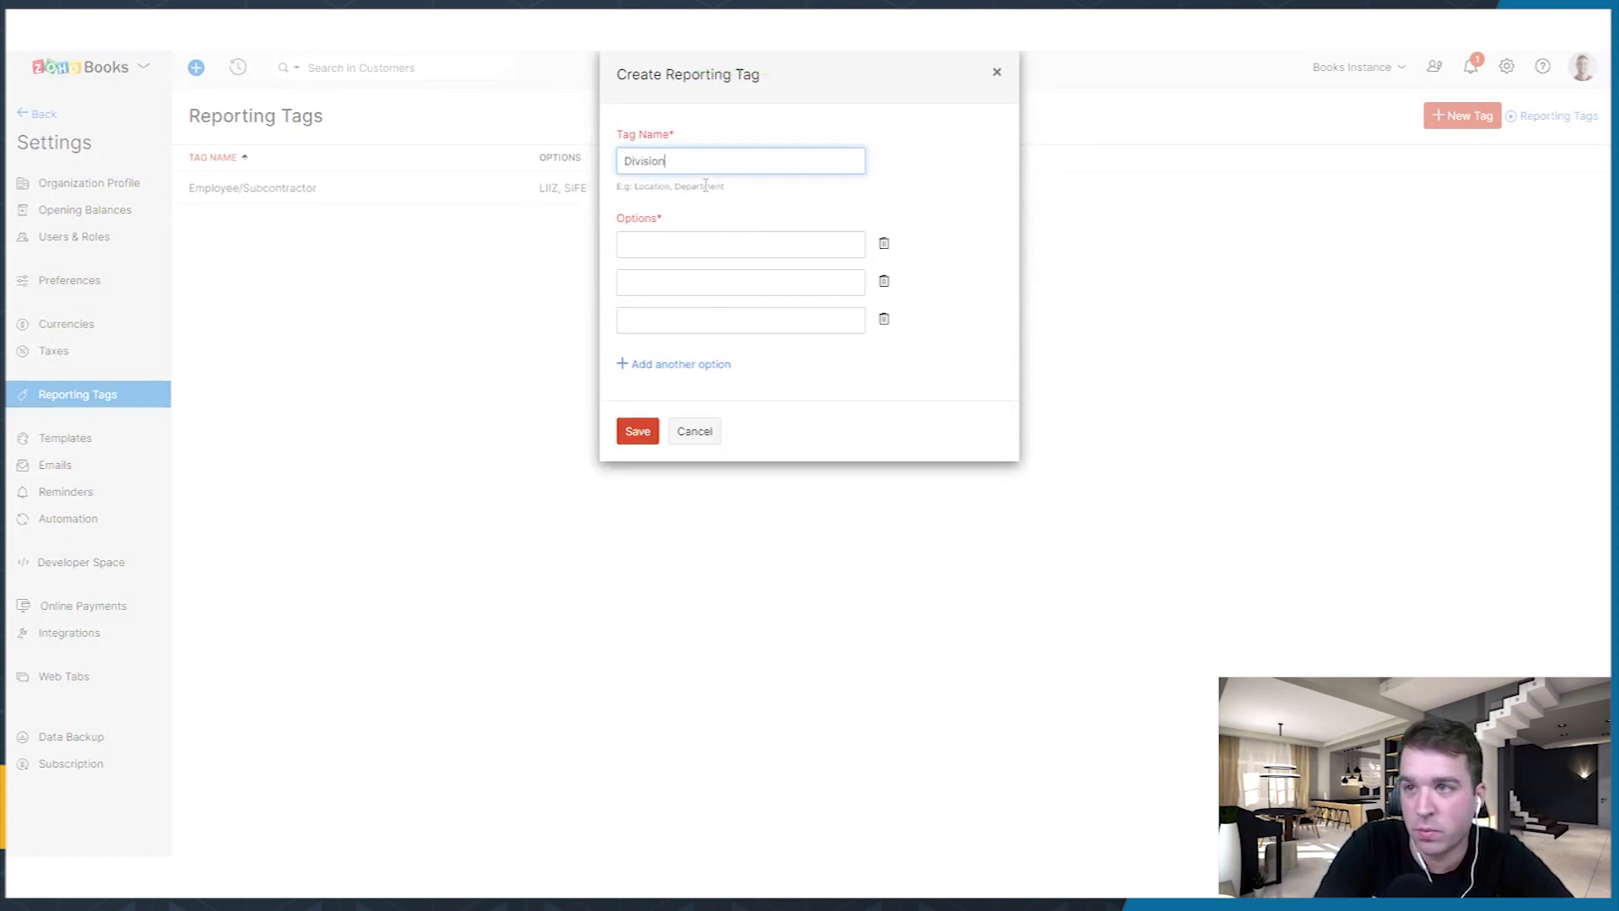
key(Tab)
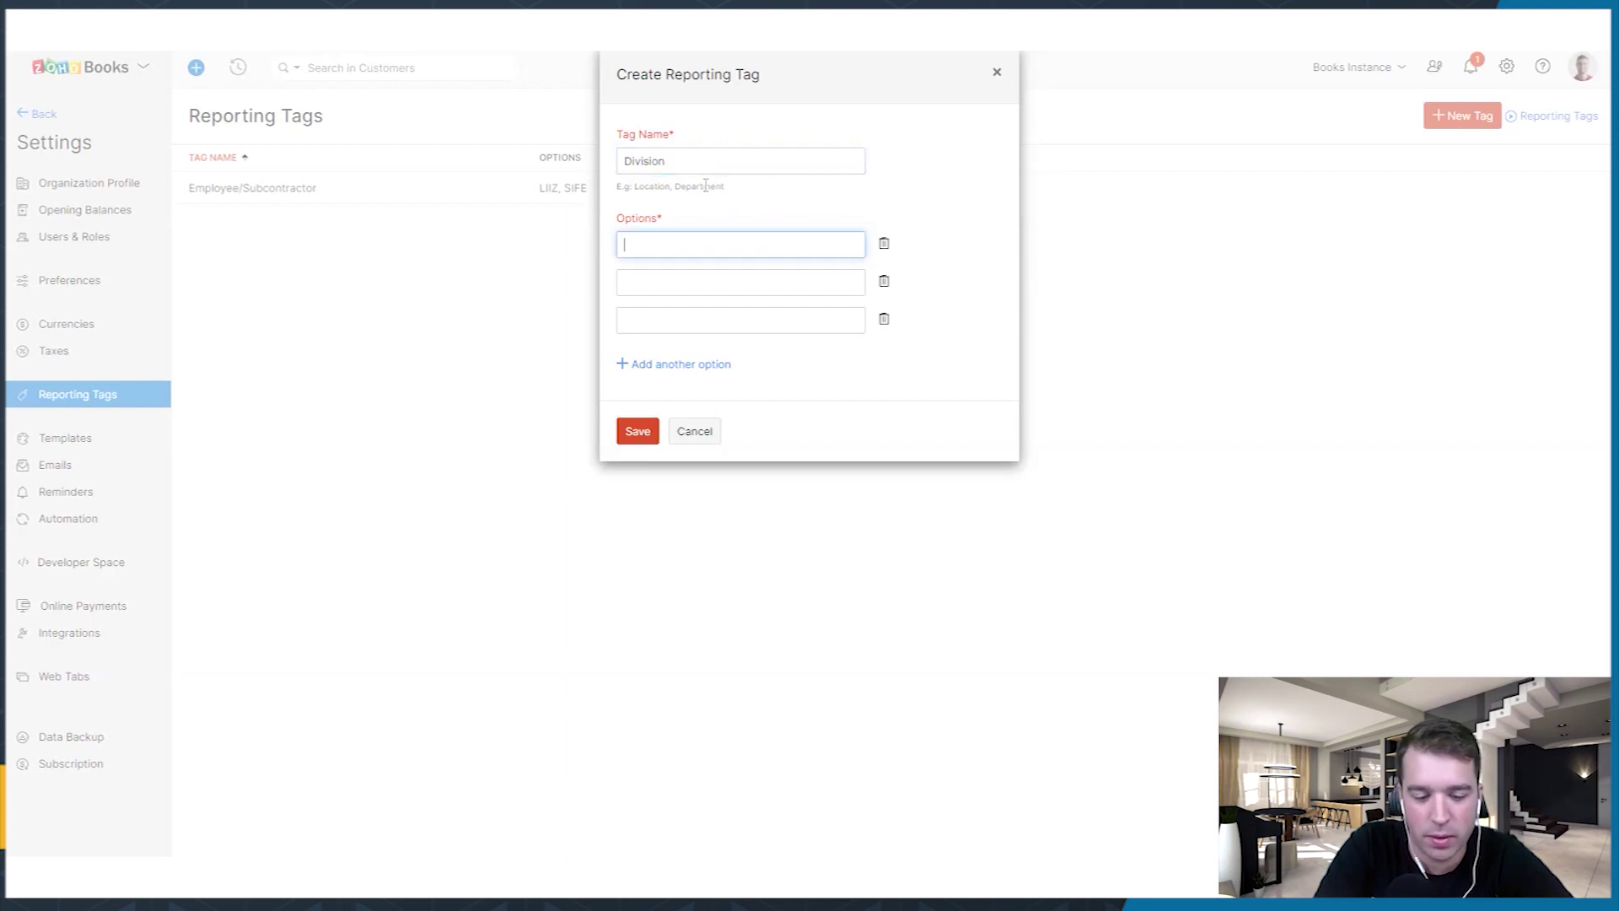
text(s)
key(BackSpace)
text(Bookkeeping)
key(Tab)
text(Tax)
key(Tab)
text(Co)
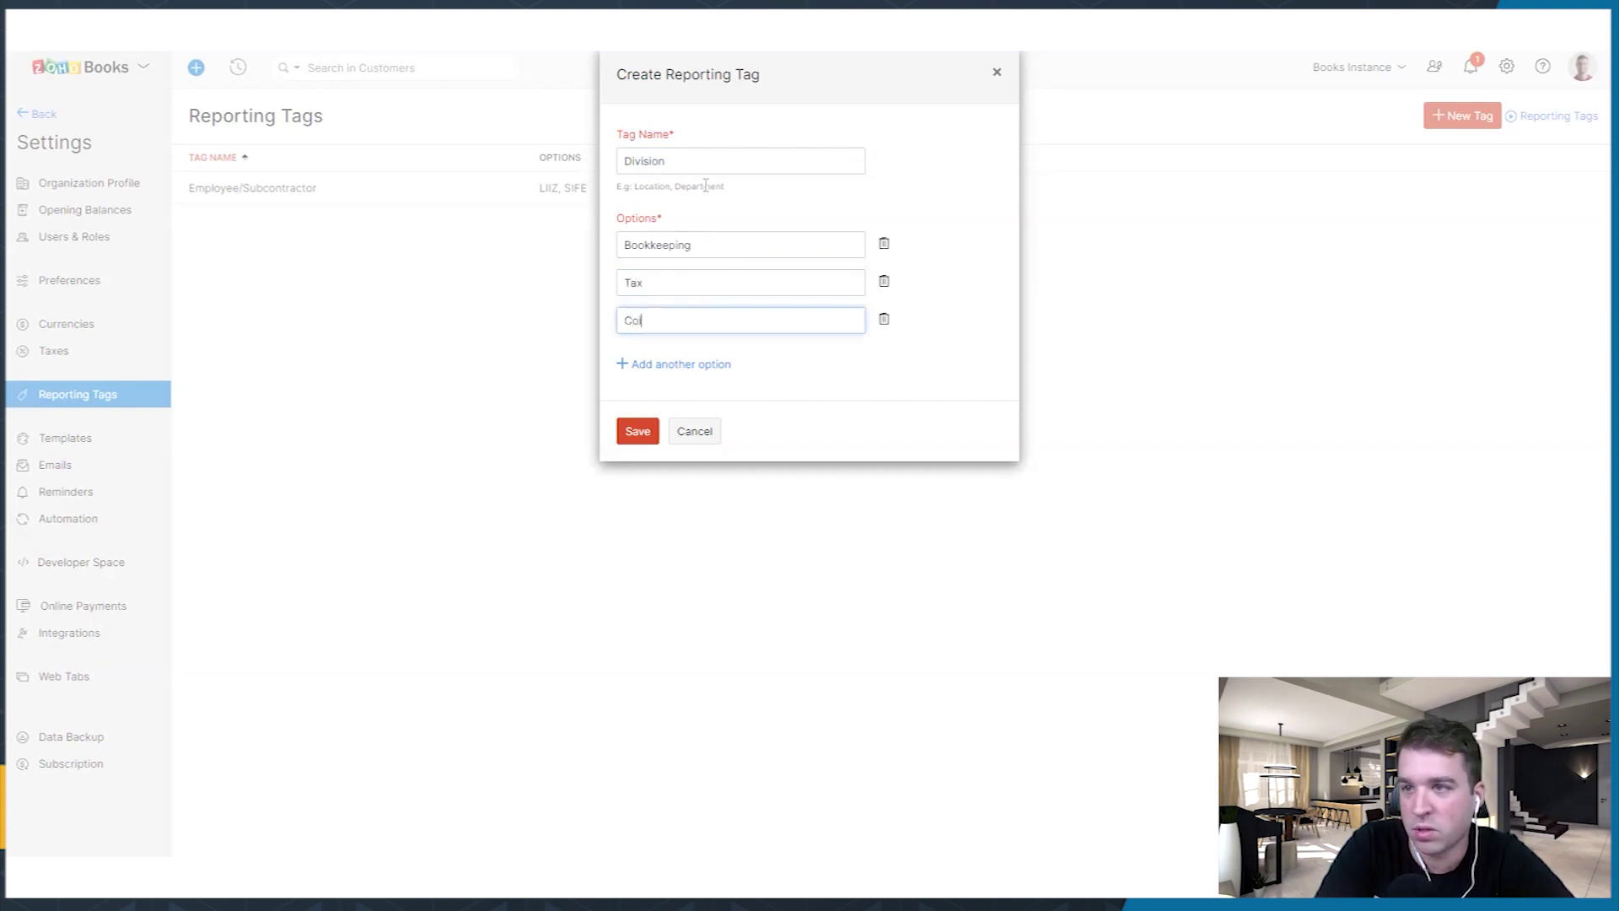
text(nsulting)
key(Return)
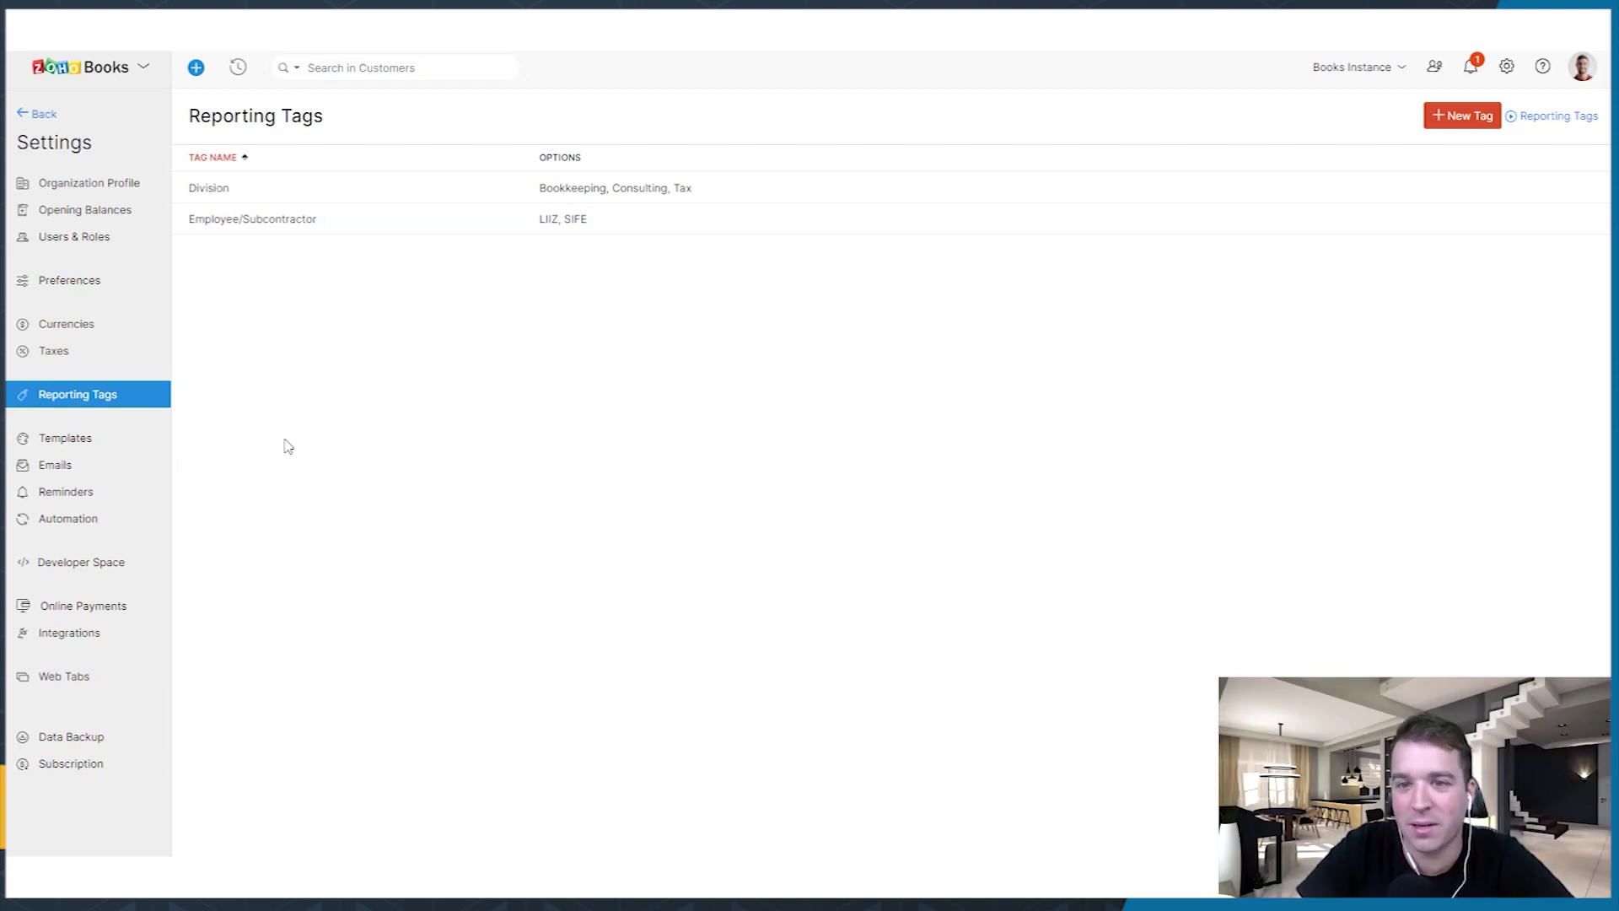
Leave the settings and view the categorization form of the 2021/05/19 iStock.com transaction in the Credit Card Test (1234) account.
click(44, 113)
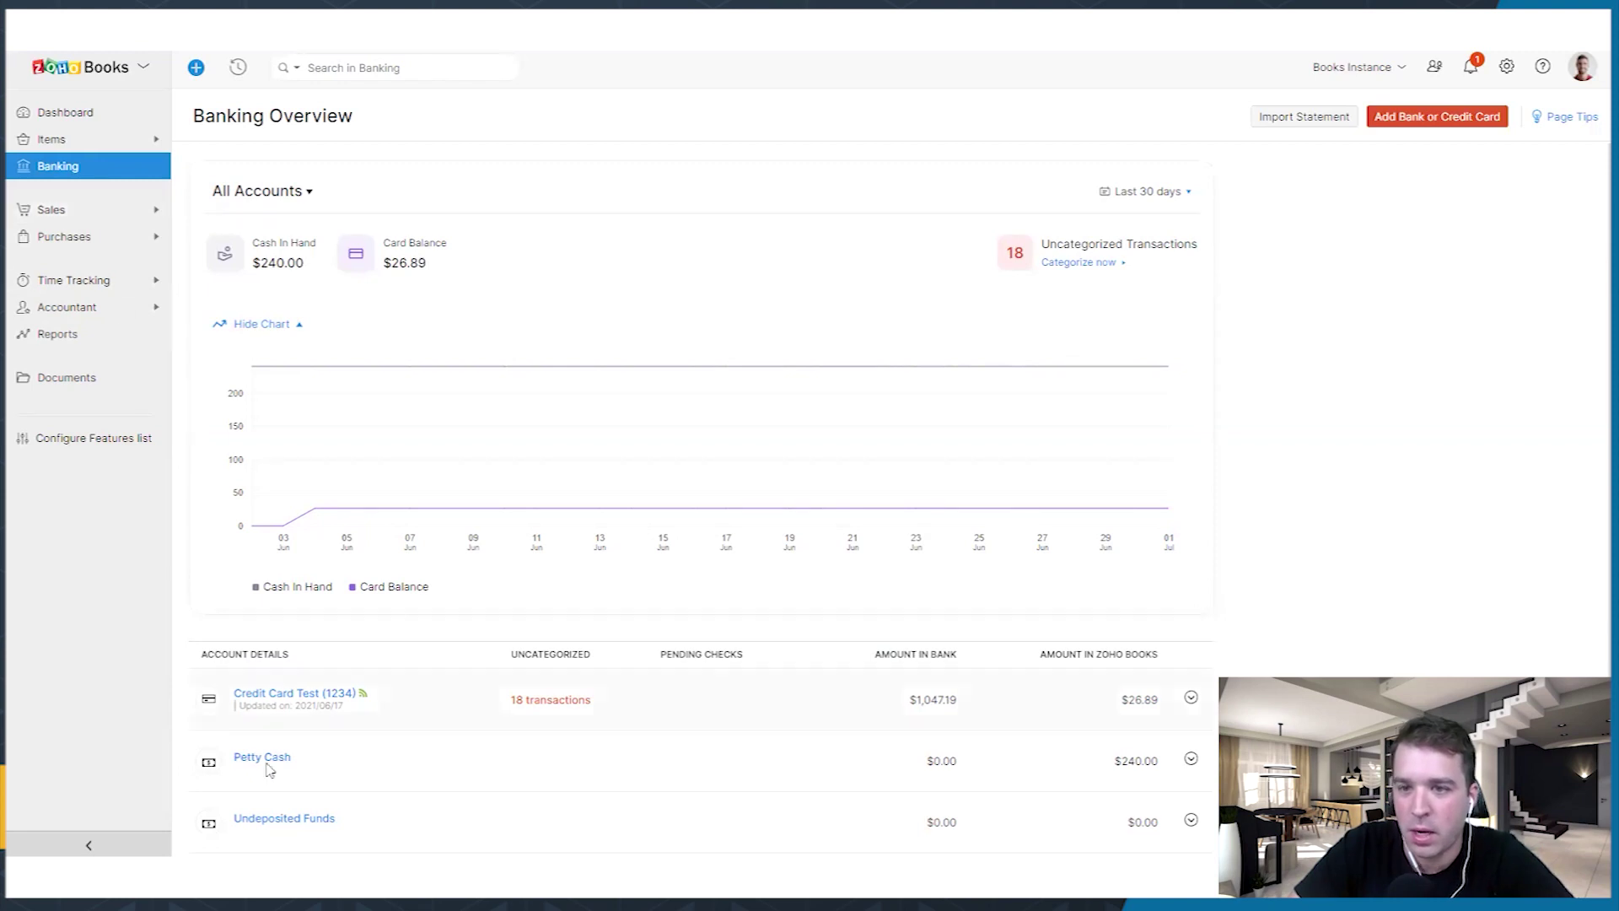
click(296, 699)
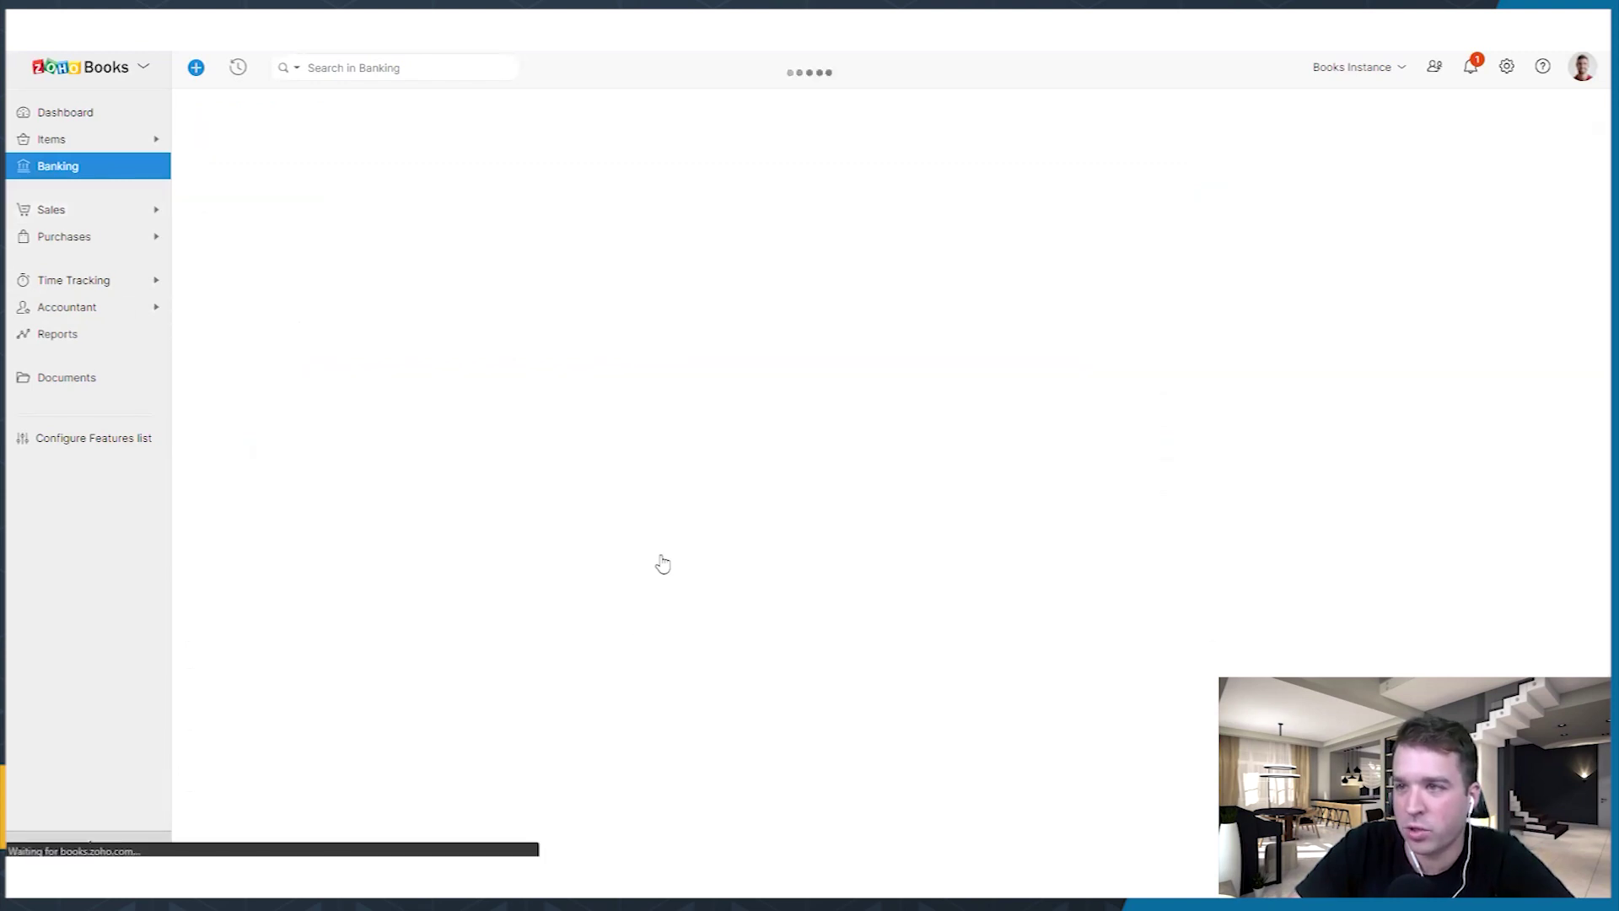
click(743, 547)
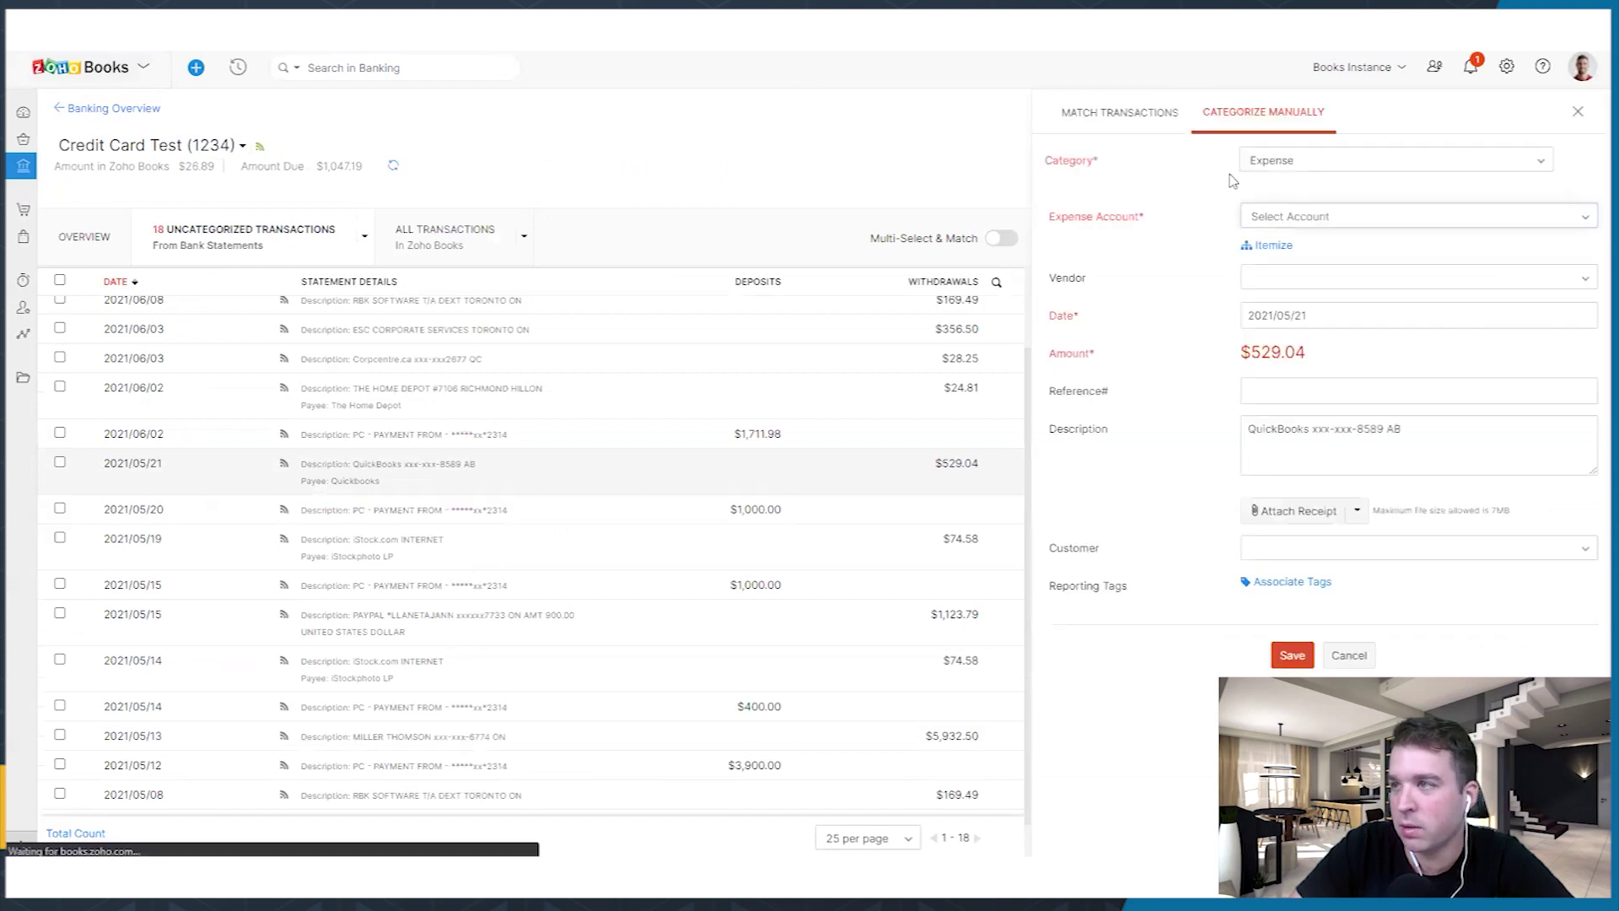
click(620, 561)
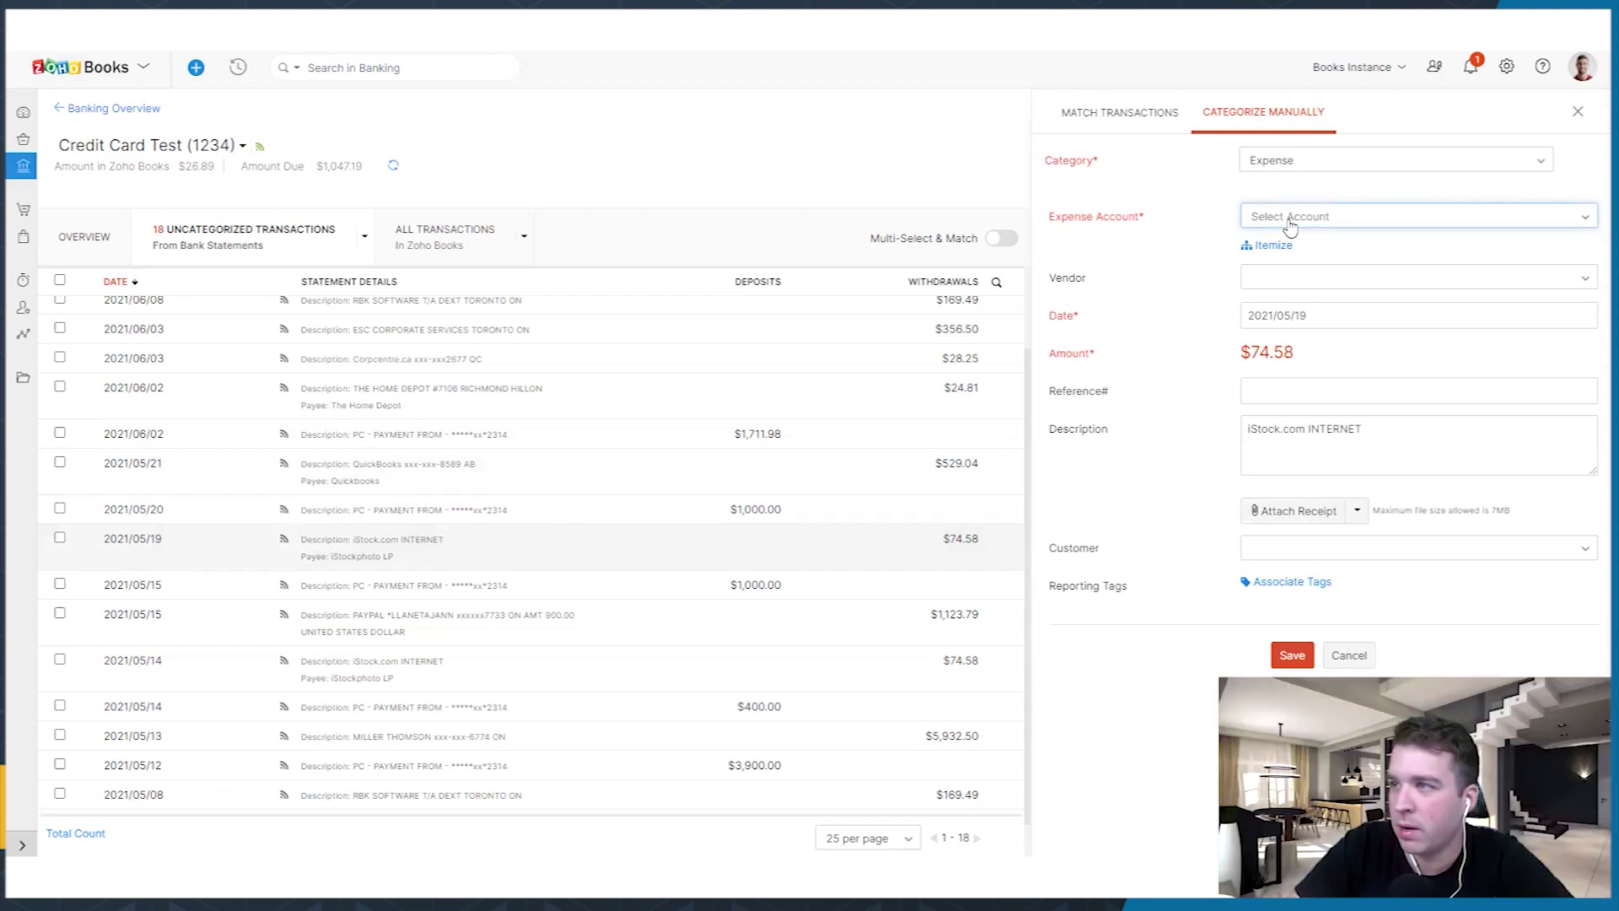
Start a new expense under Purchases and set its expense account to Cost of Goods Sold.
click(21, 238)
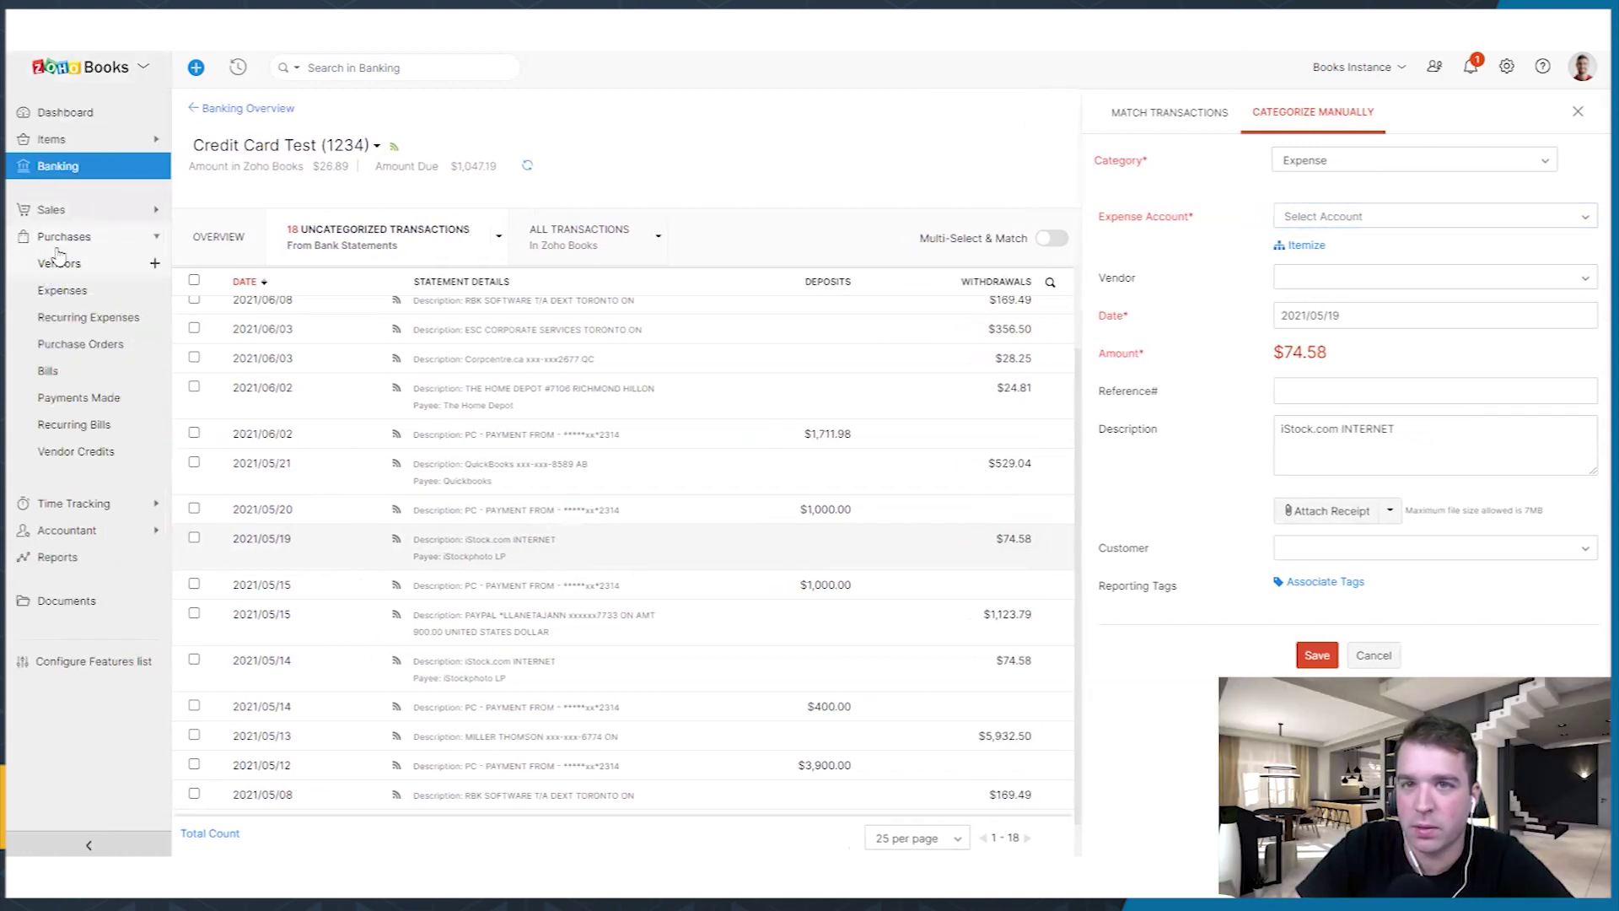
click(71, 292)
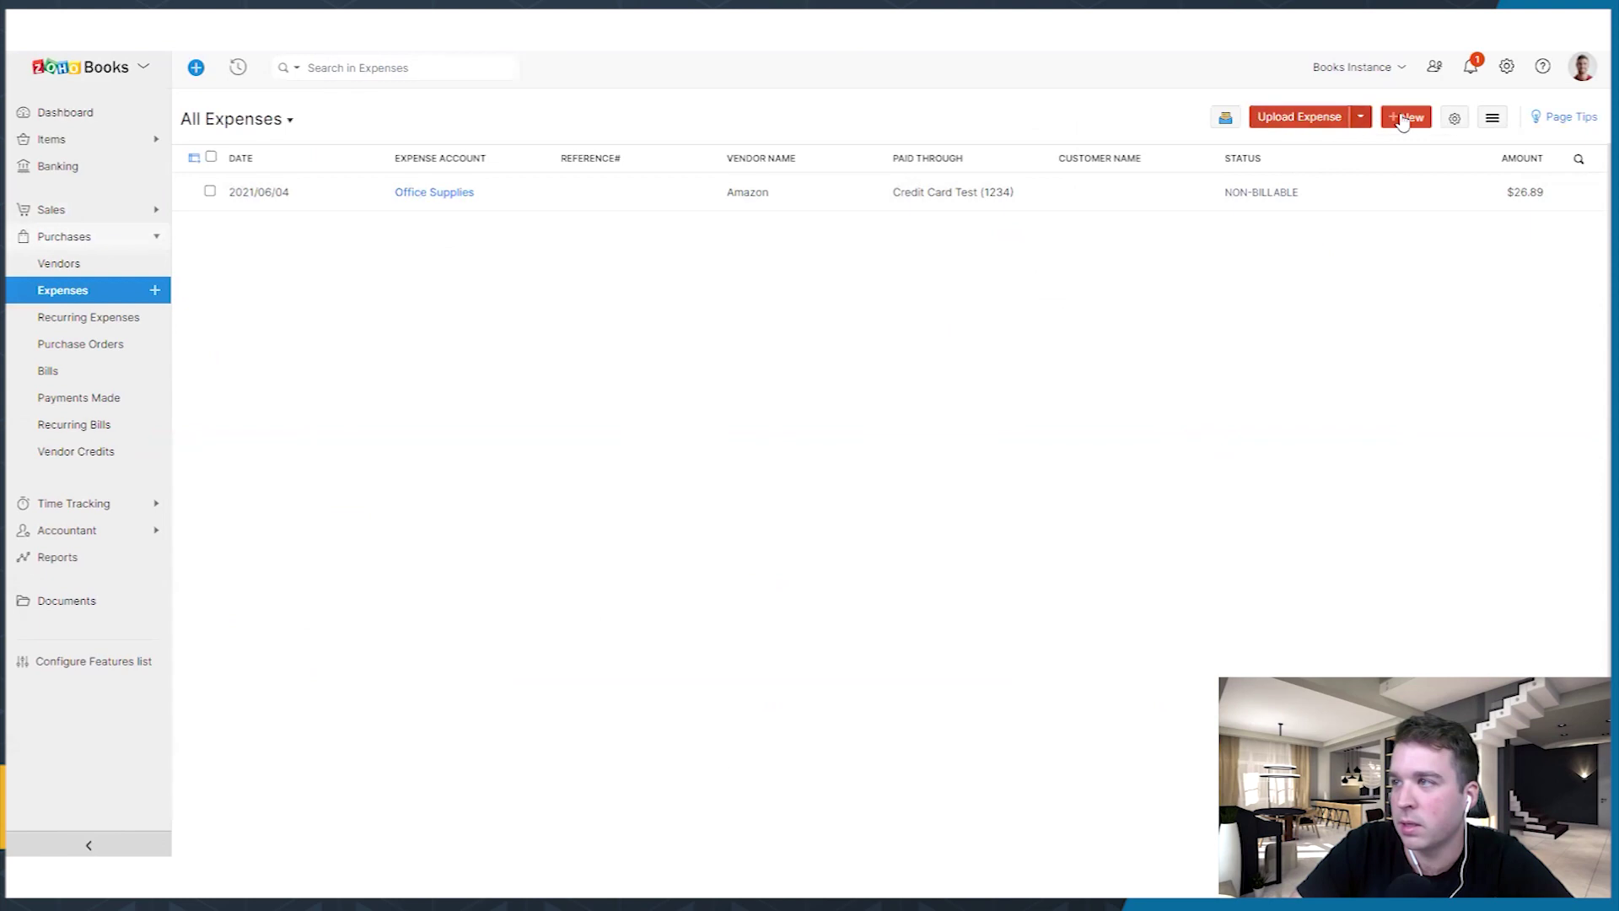
click(1402, 119)
click(434, 218)
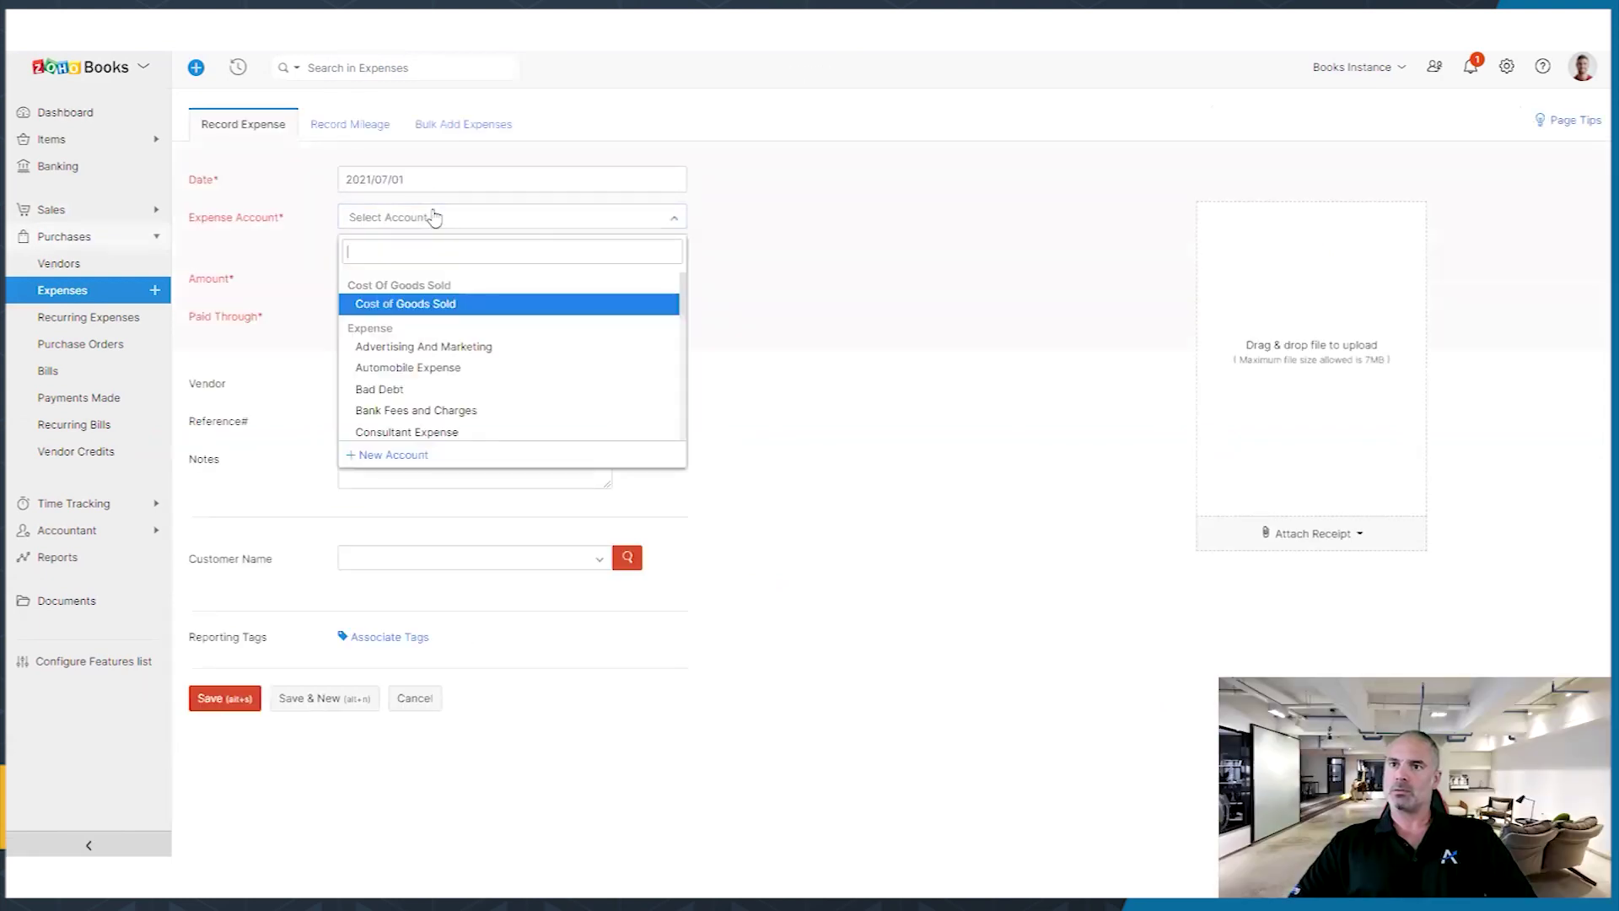
click(430, 347)
click(426, 221)
click(425, 297)
Set the expense amount to 12 CAD, paid through Credit Card Test (1234).
click(449, 275)
text(12)
click(445, 318)
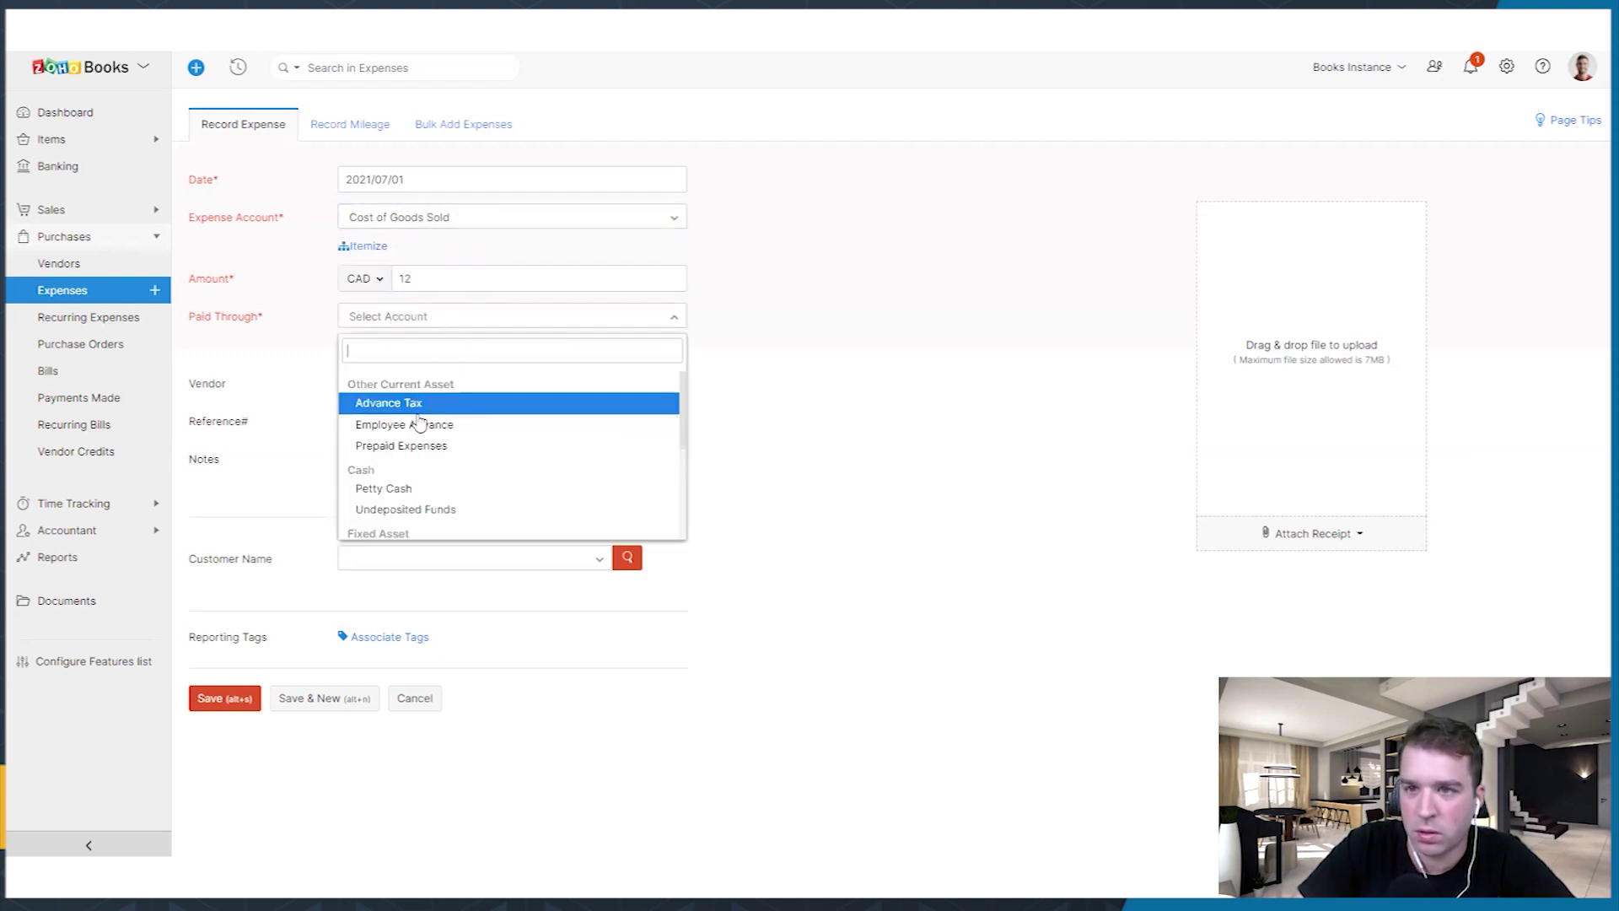
scroll(422, 443, down, 3)
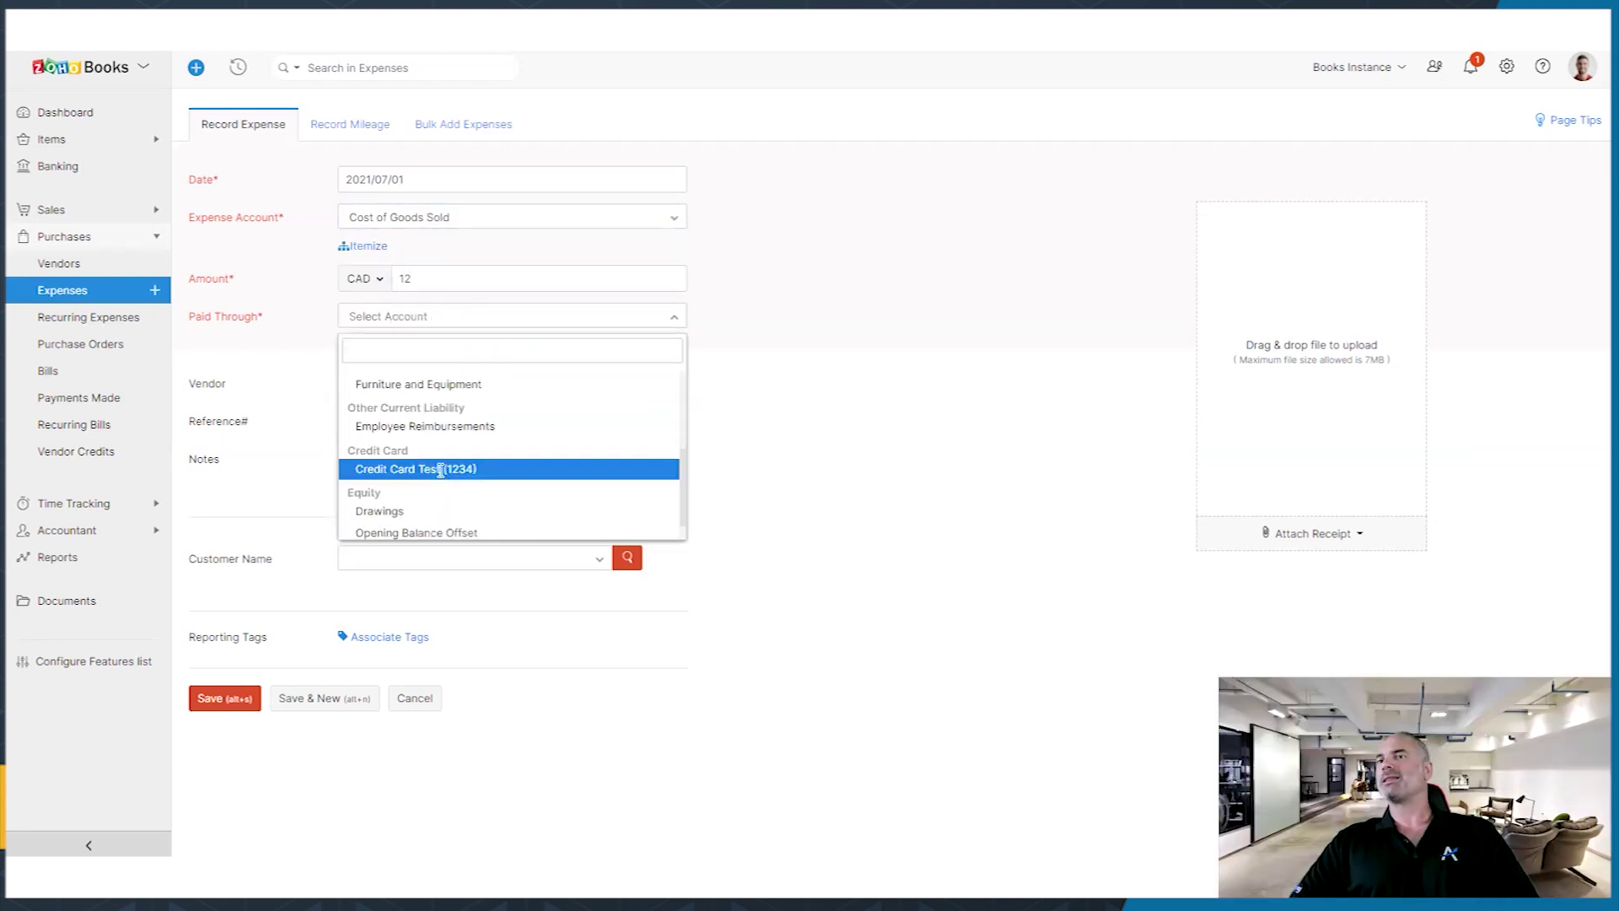
click(441, 470)
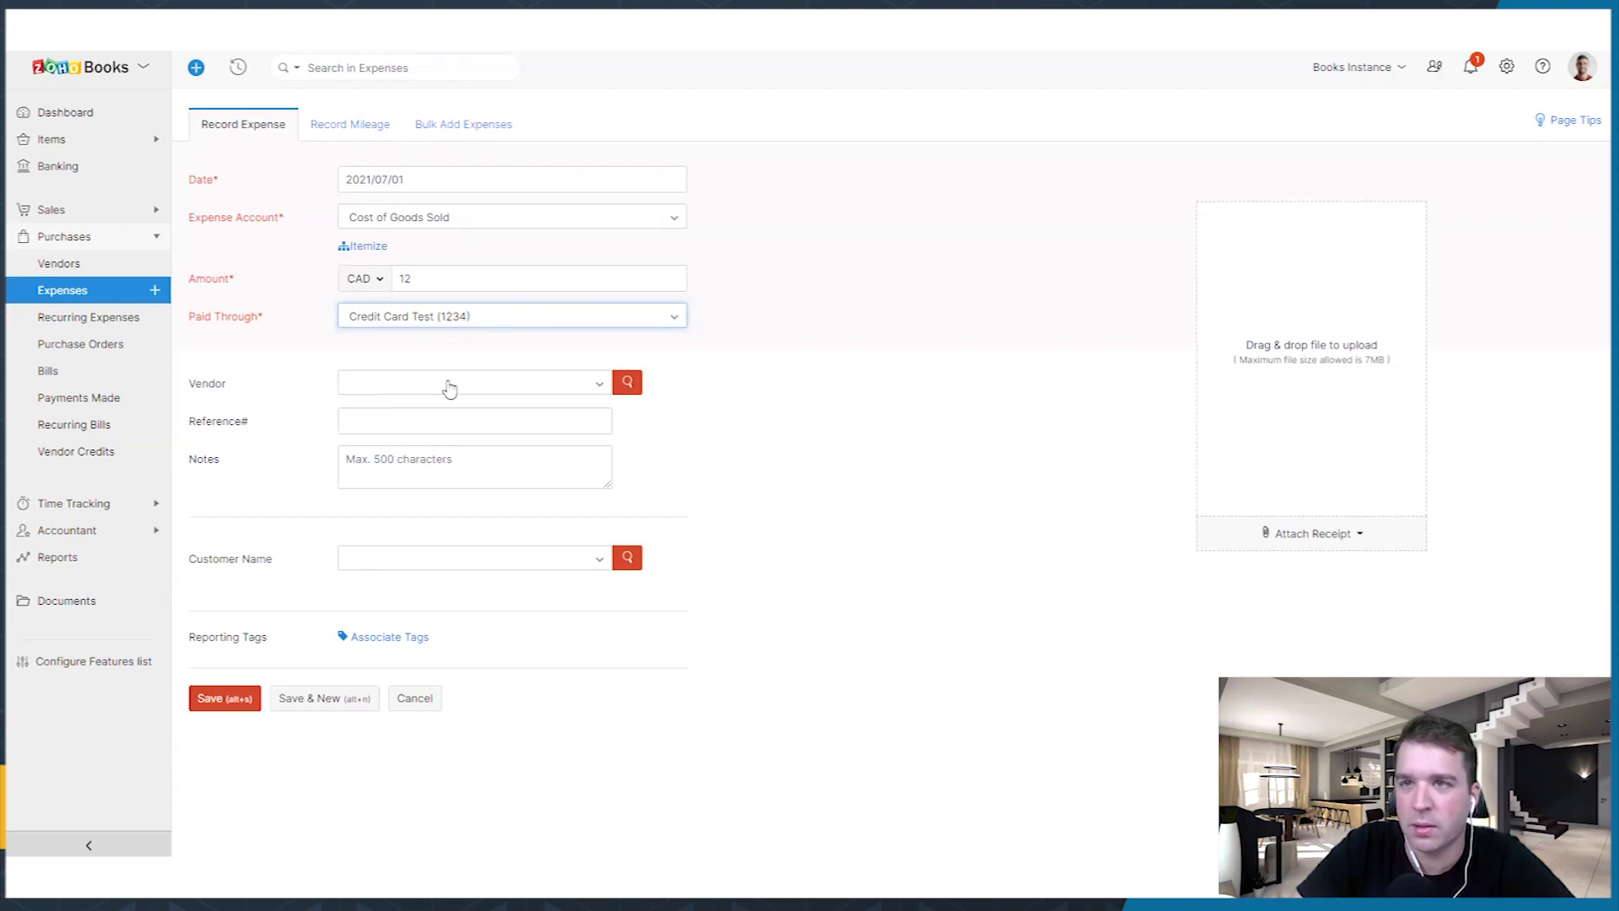
Associate the expense with Division Consulting and Employee/Subcontractor LIIZ, and save the expense.
click(419, 638)
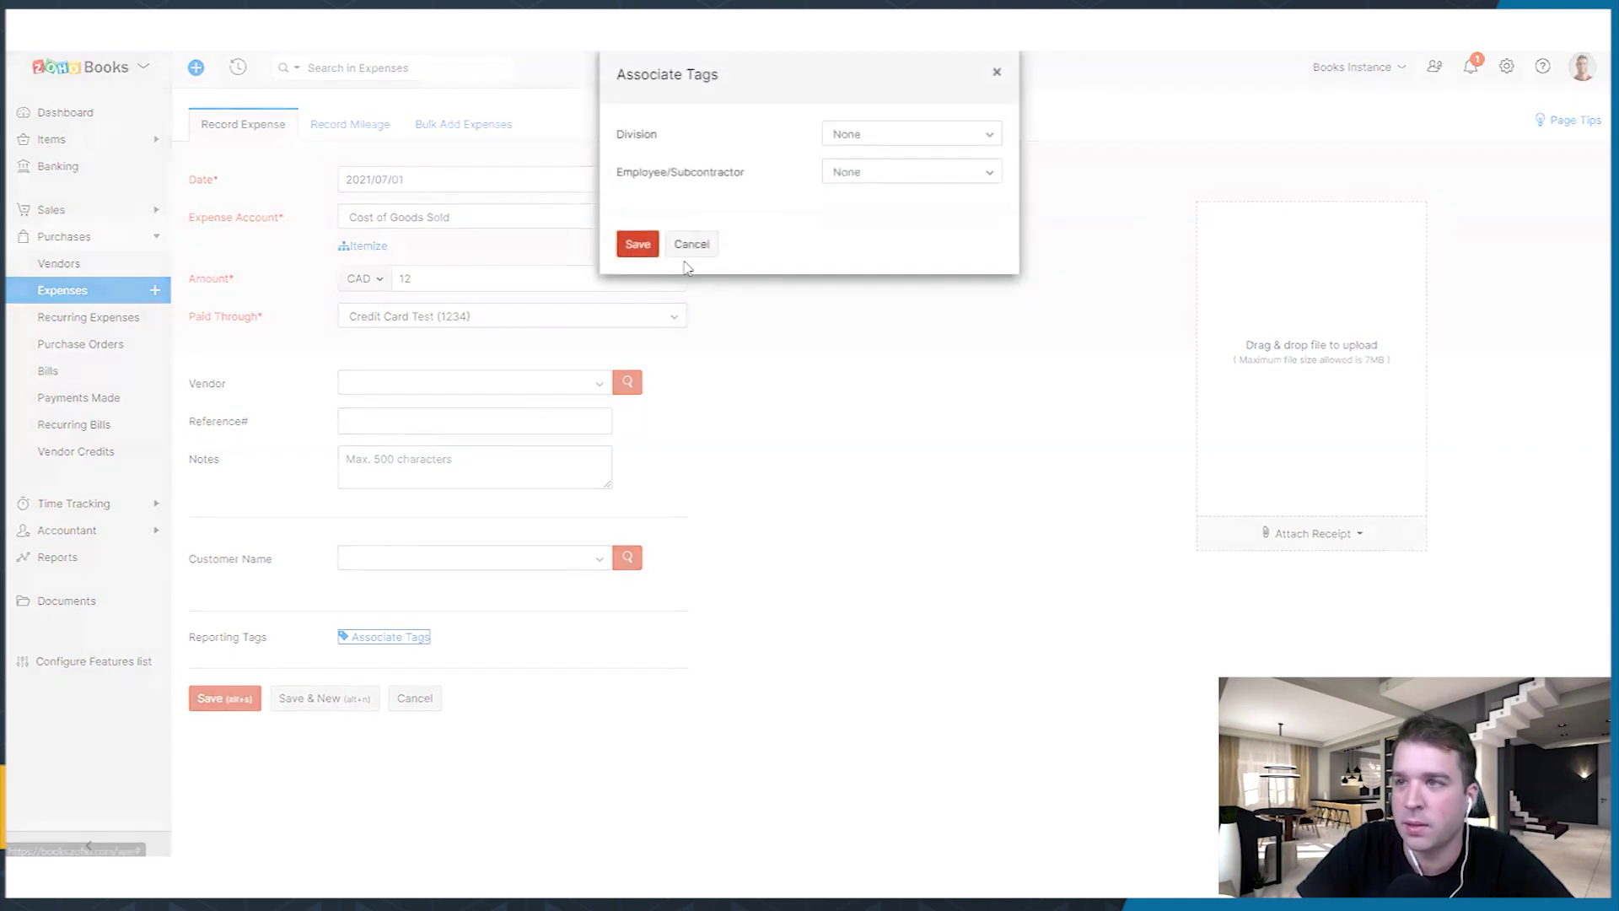
click(878, 136)
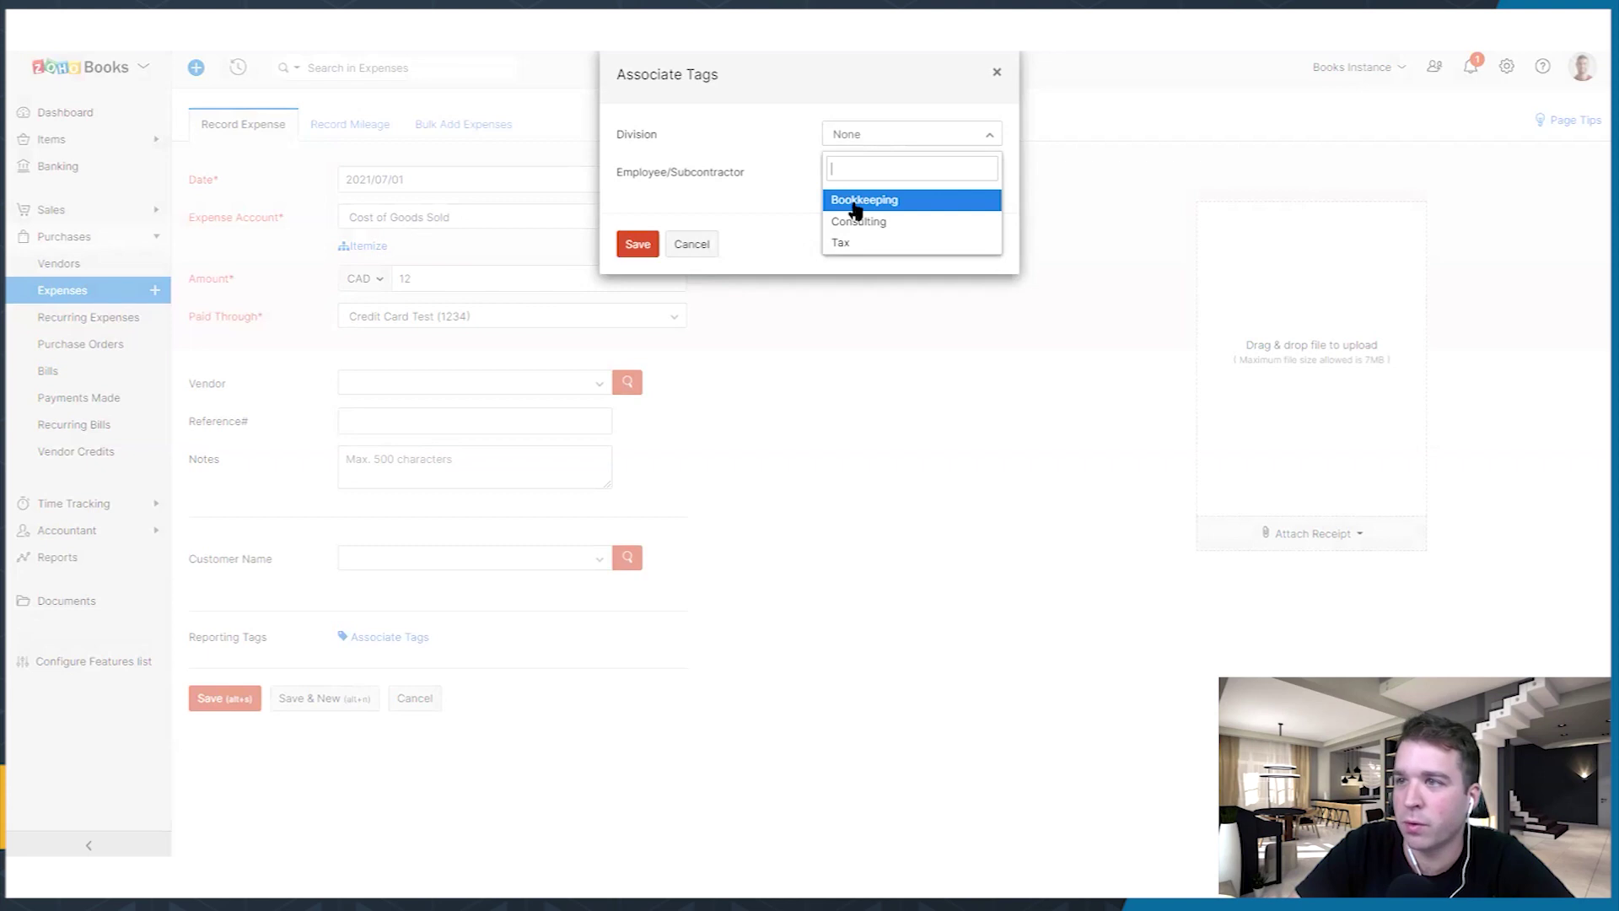
click(856, 221)
click(871, 175)
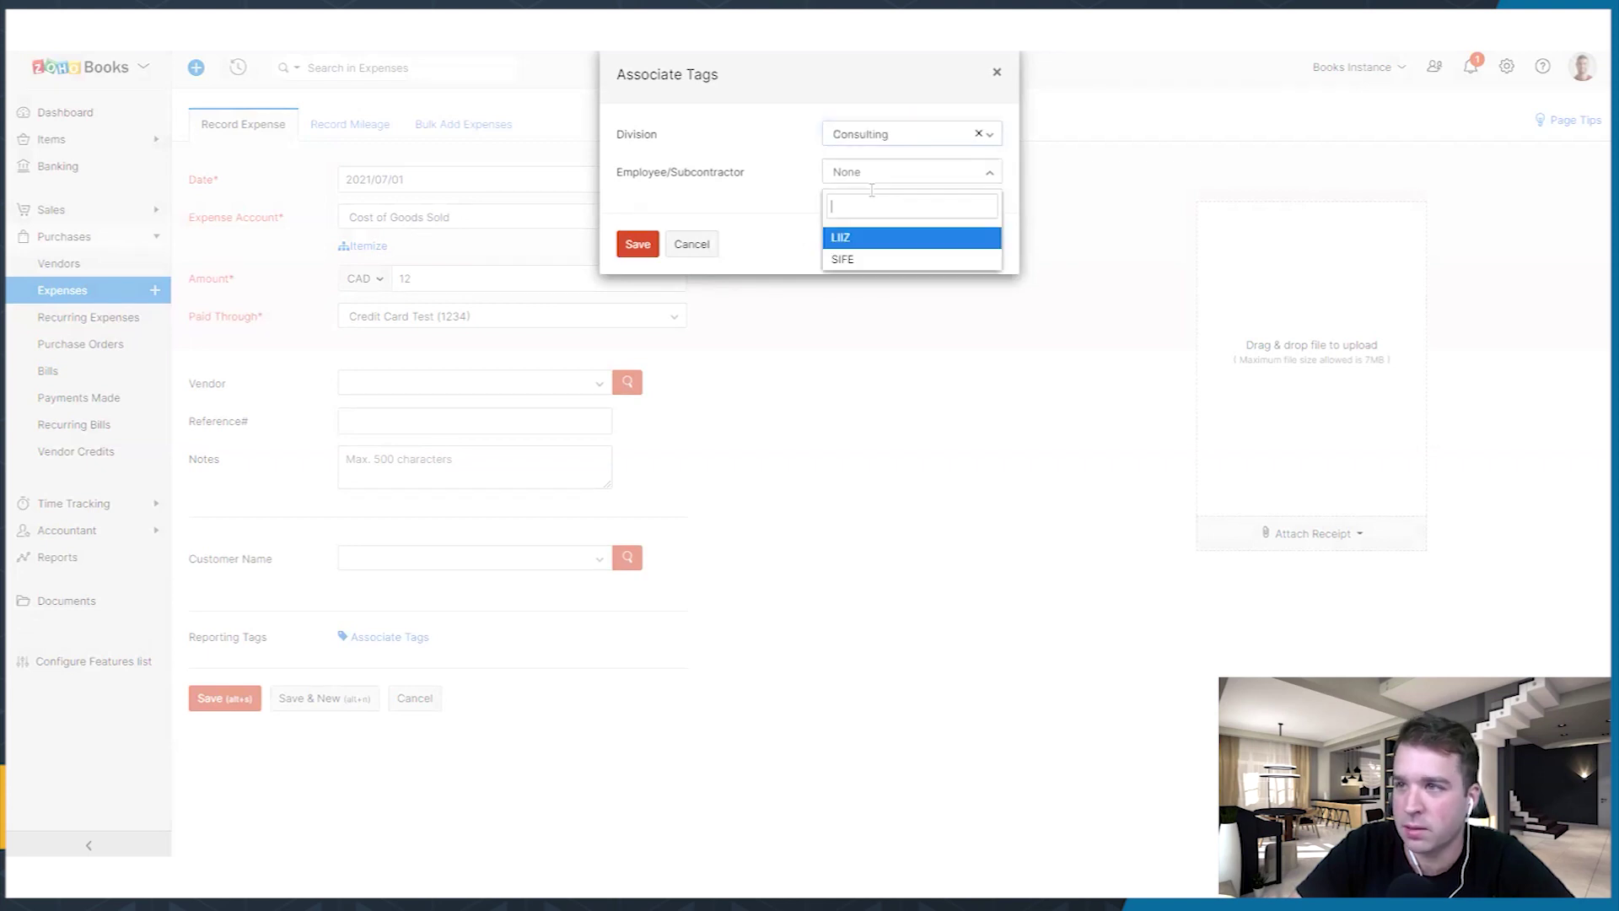
click(869, 240)
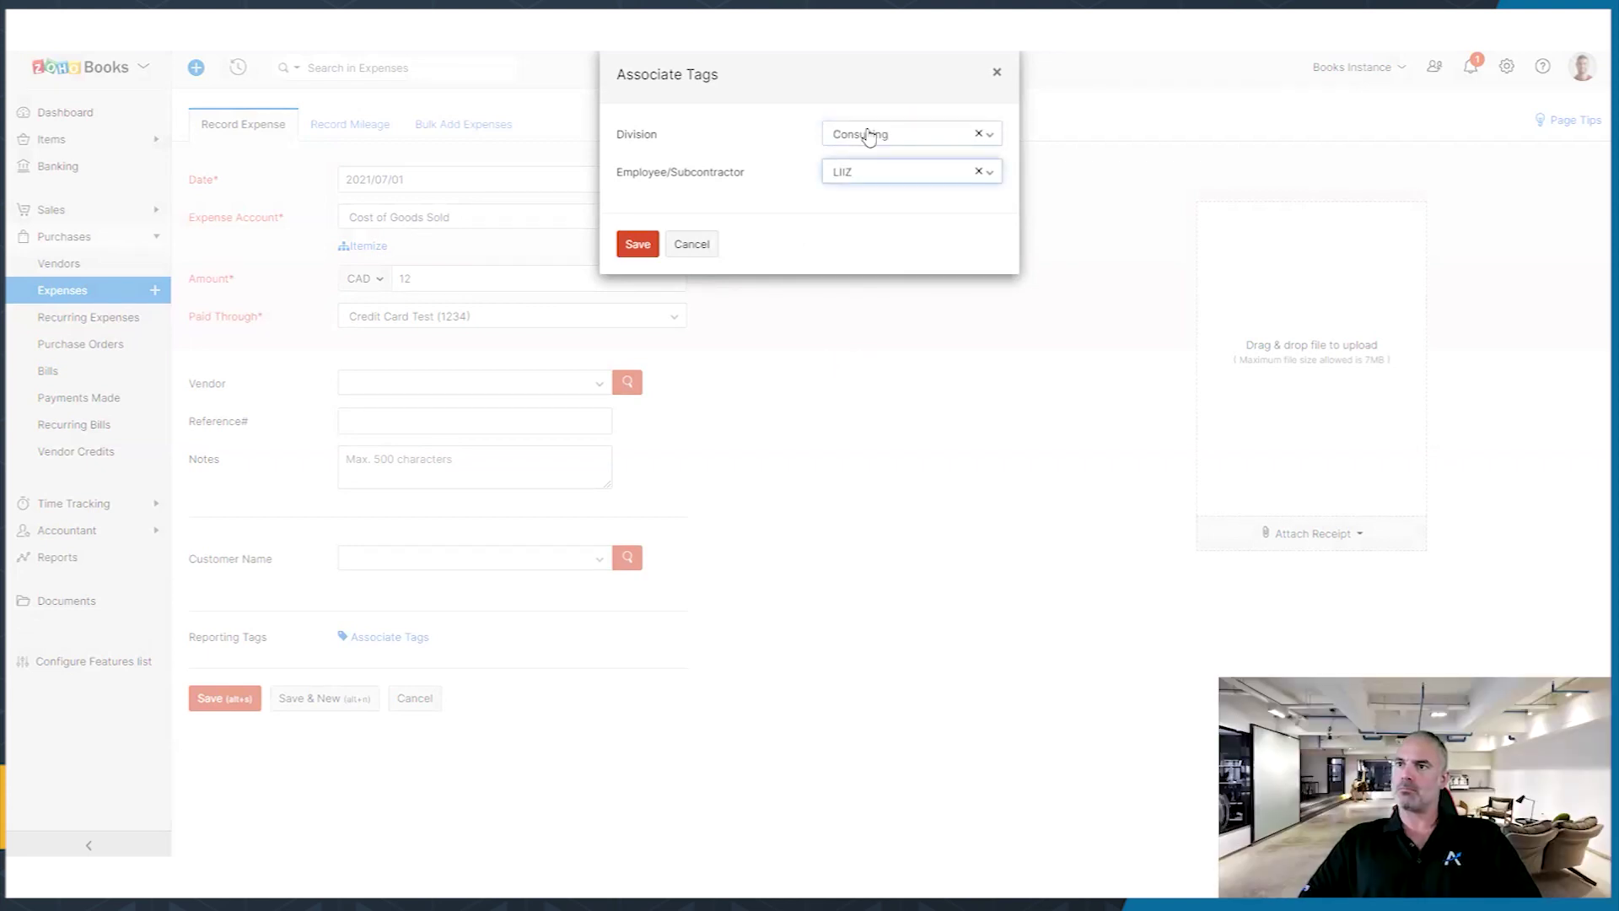
click(639, 245)
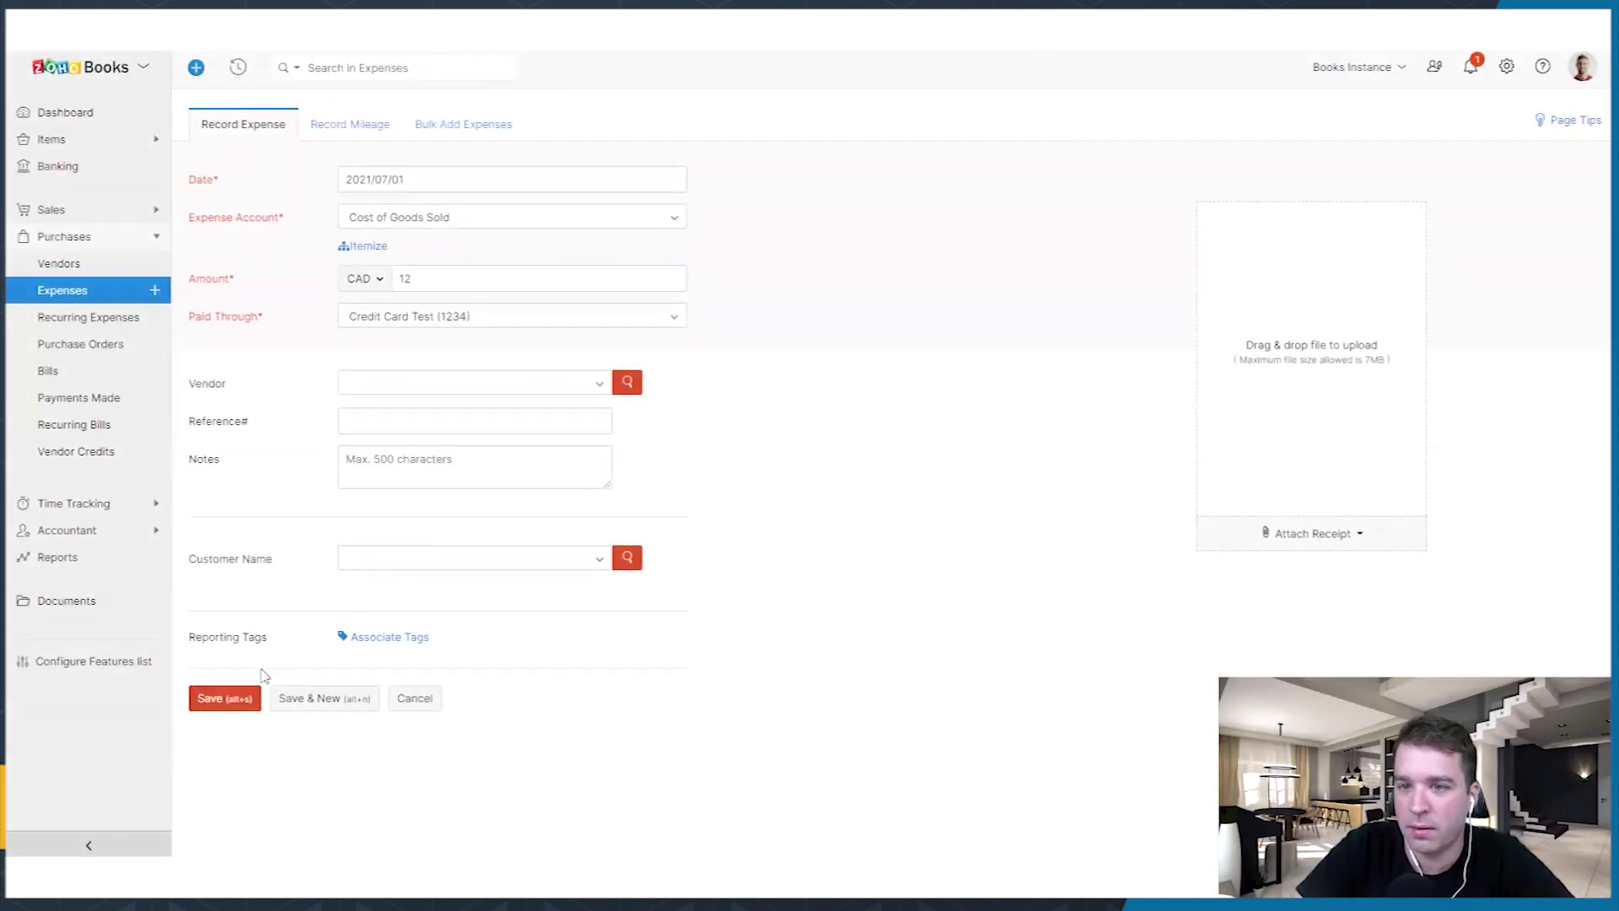
click(242, 697)
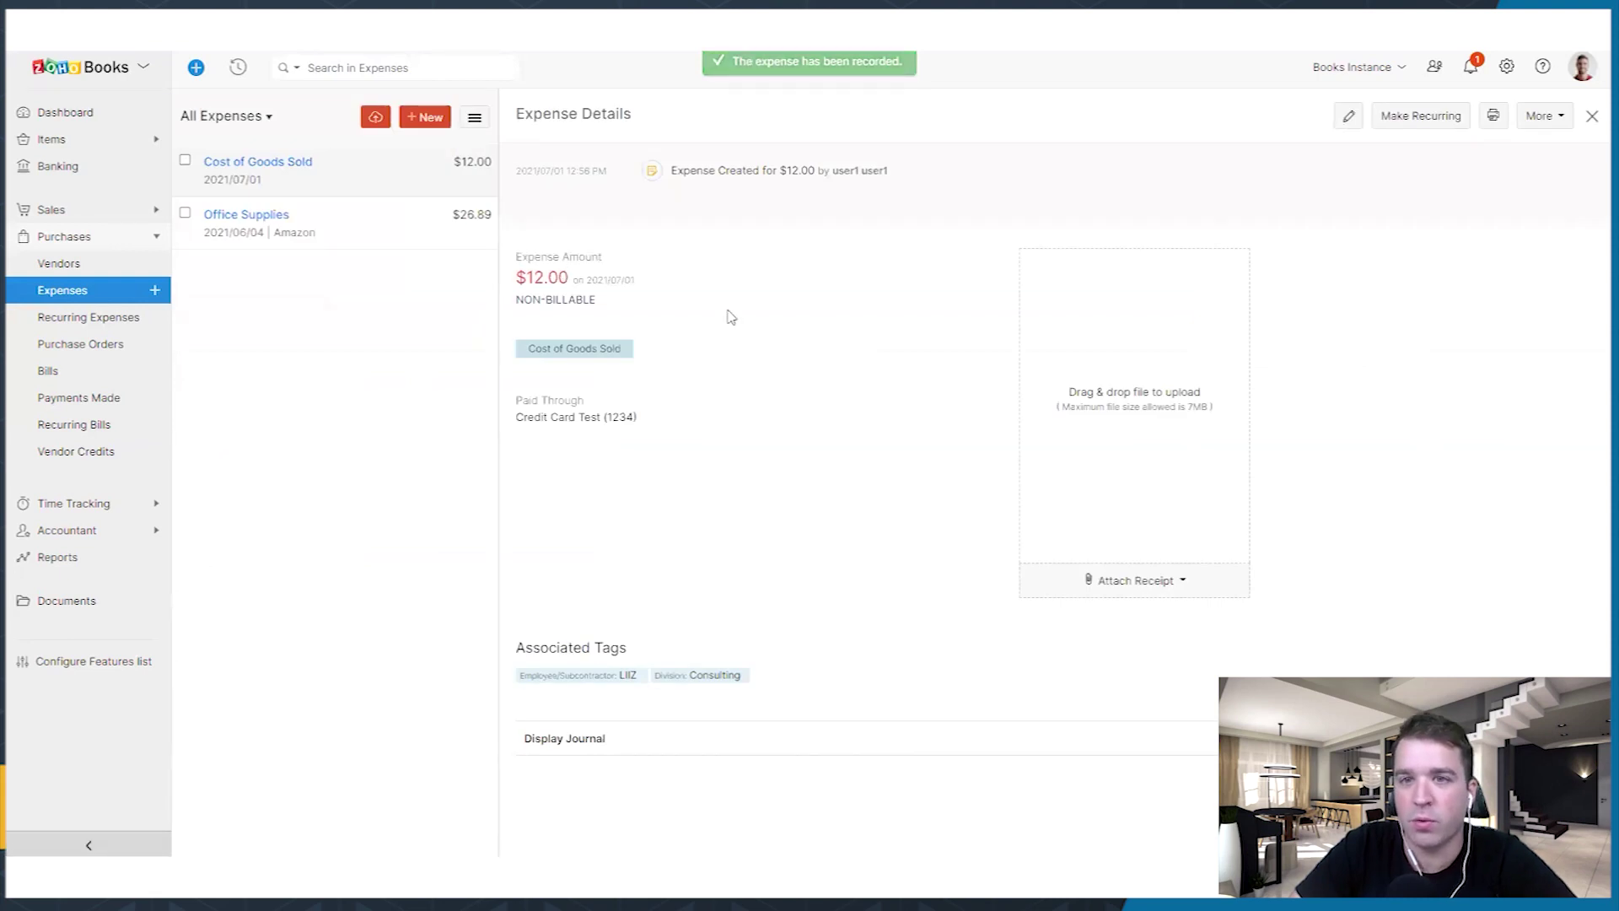
Return to the full expenses list and look through its sorting, import and export options.
click(87, 295)
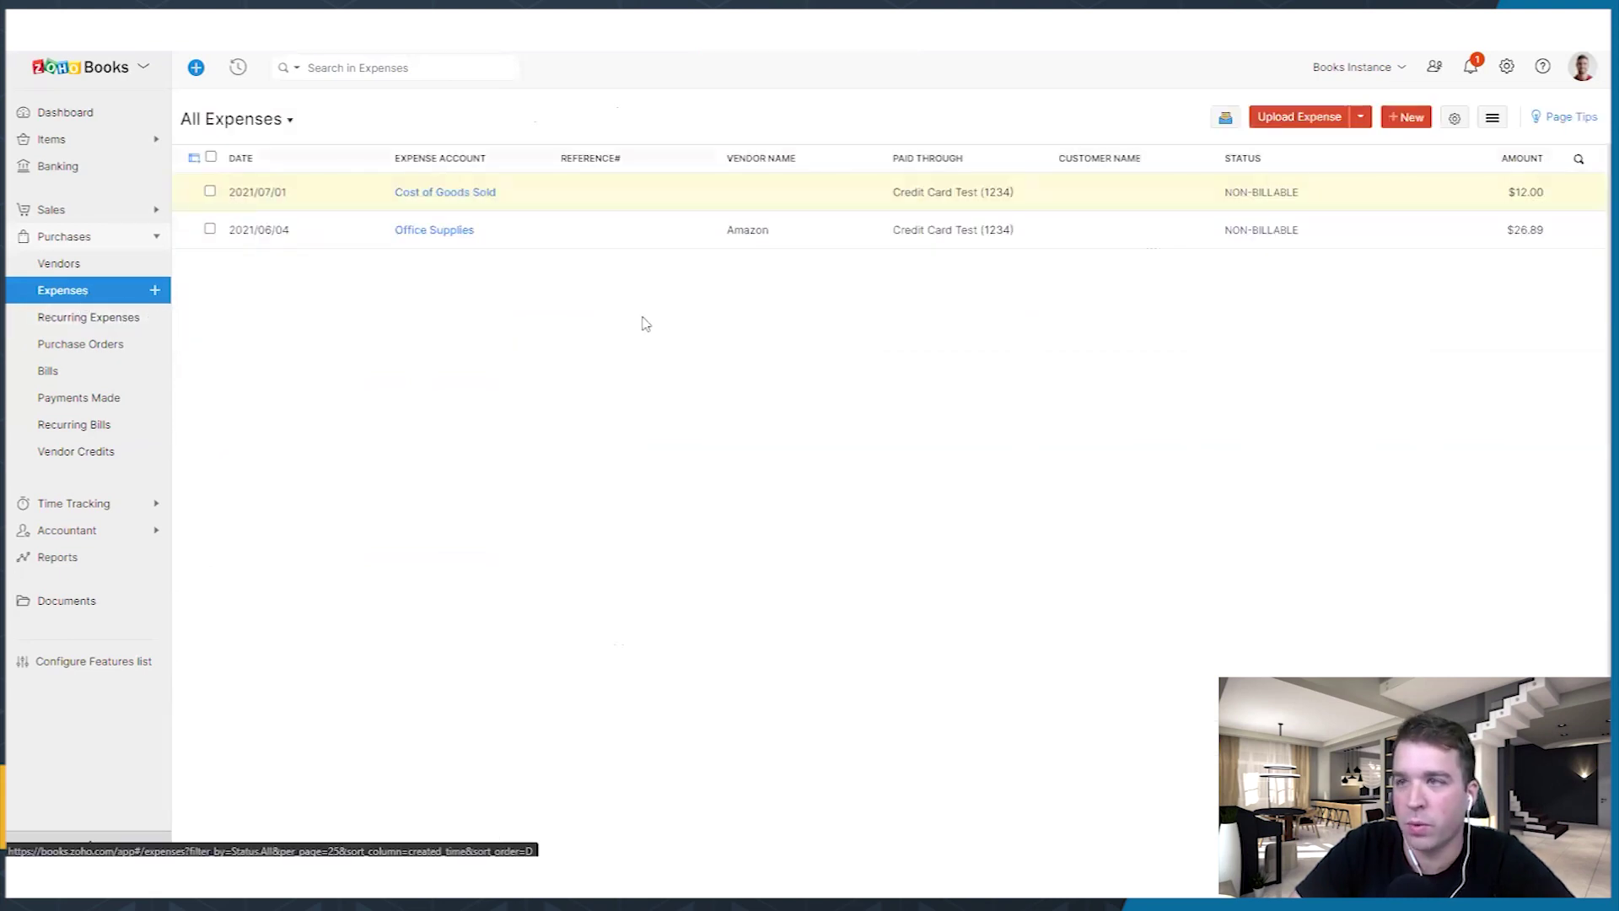
click(1492, 117)
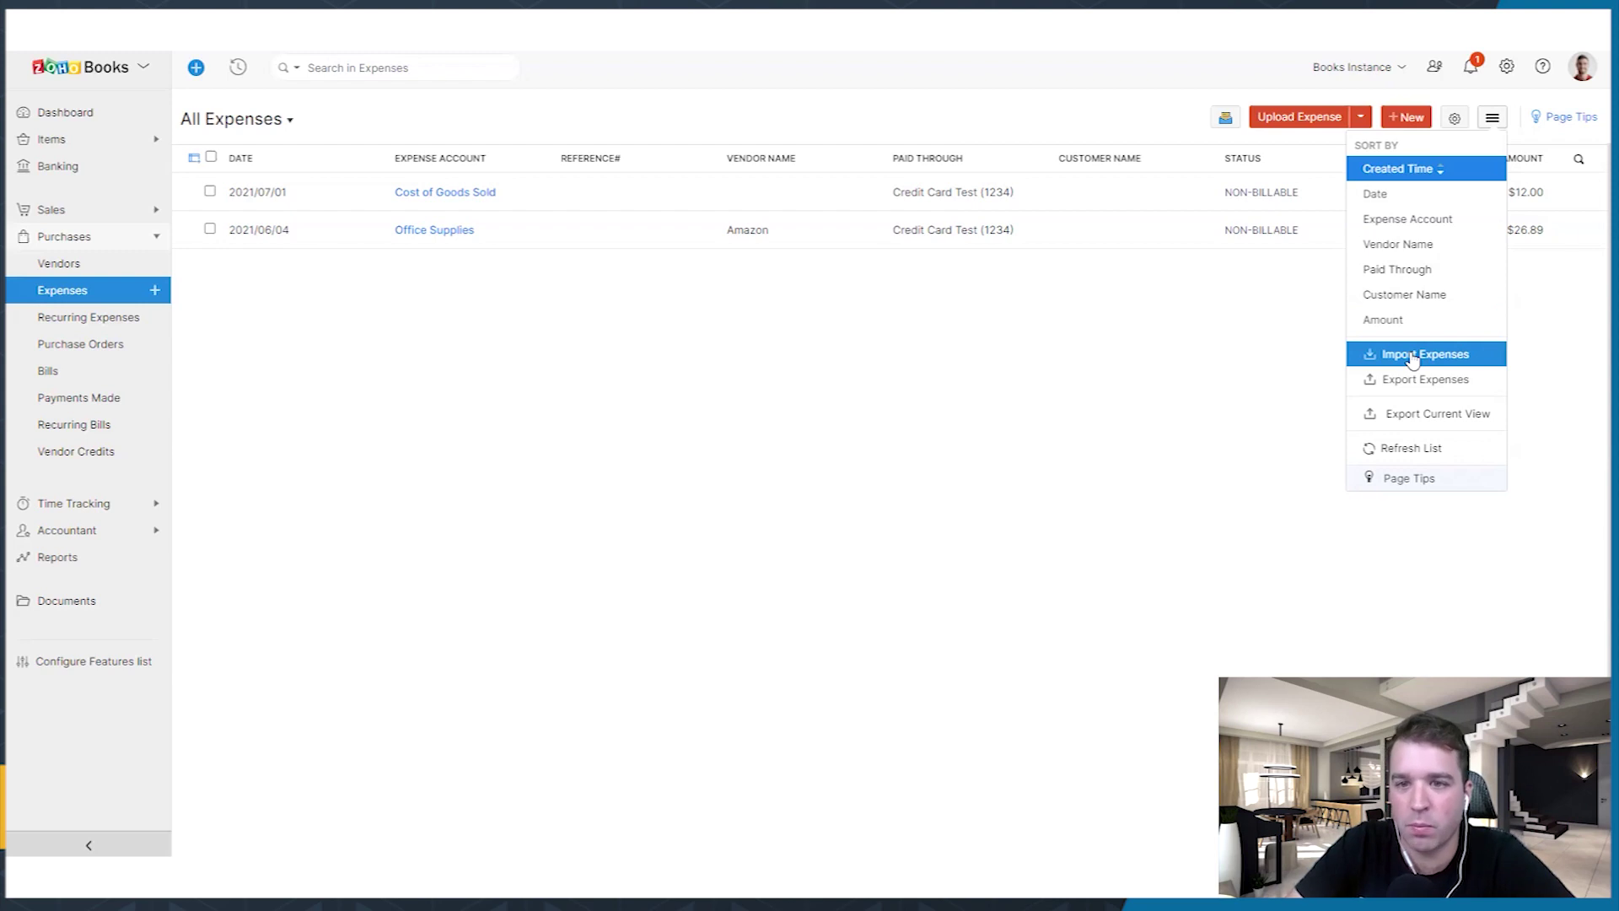
click(418, 344)
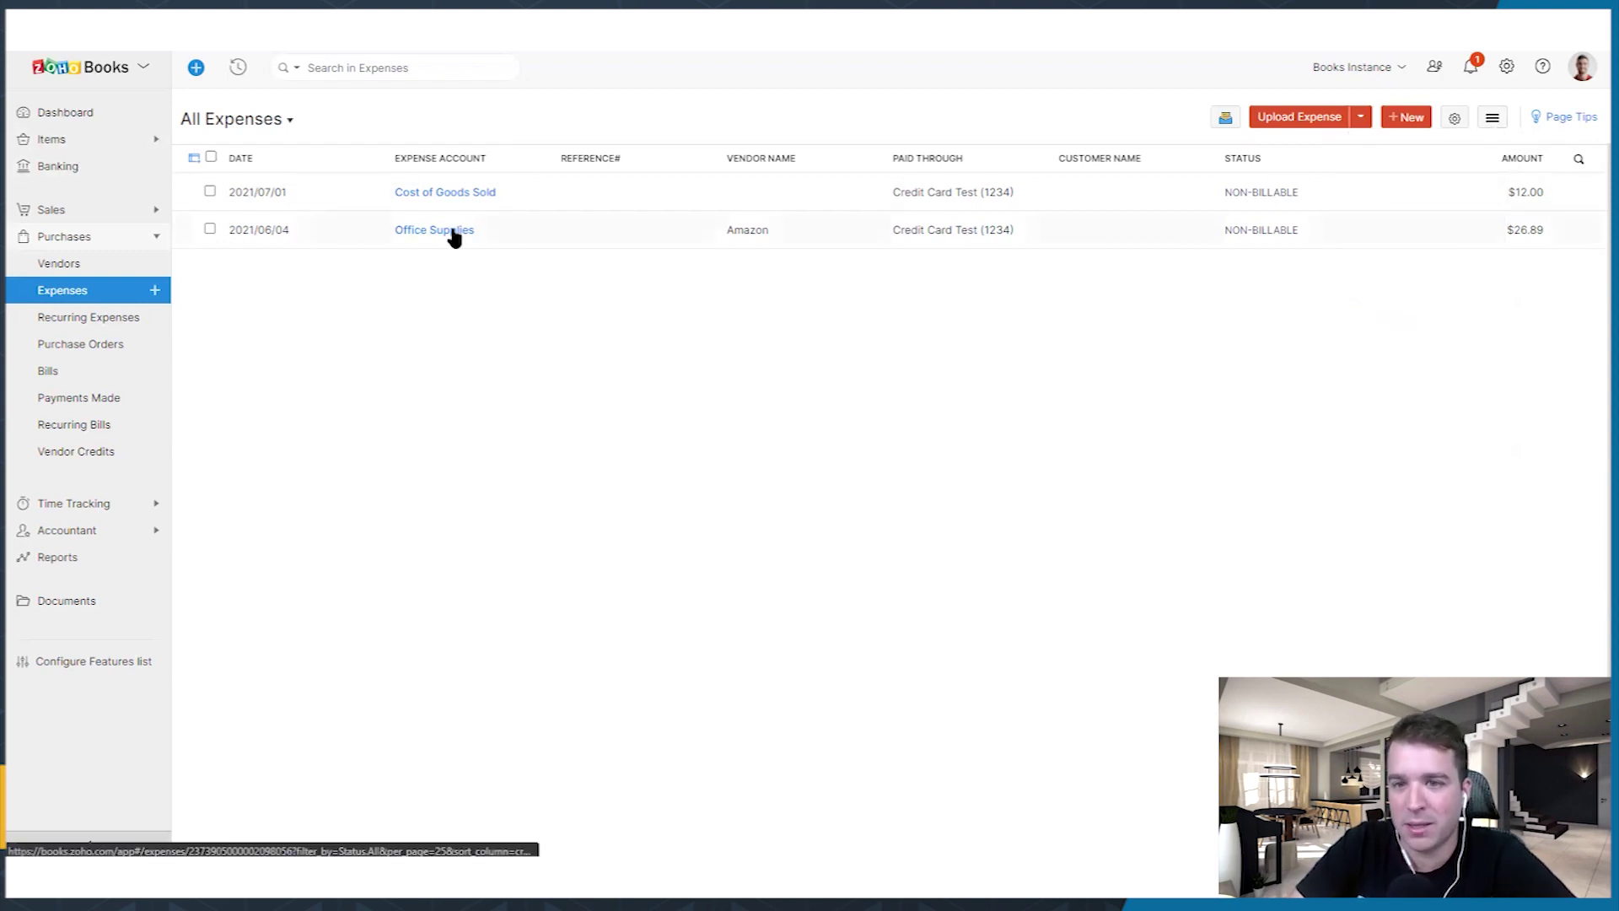
Start a new customer under Sales and set its Division reporting tag to Consulting.
click(89, 214)
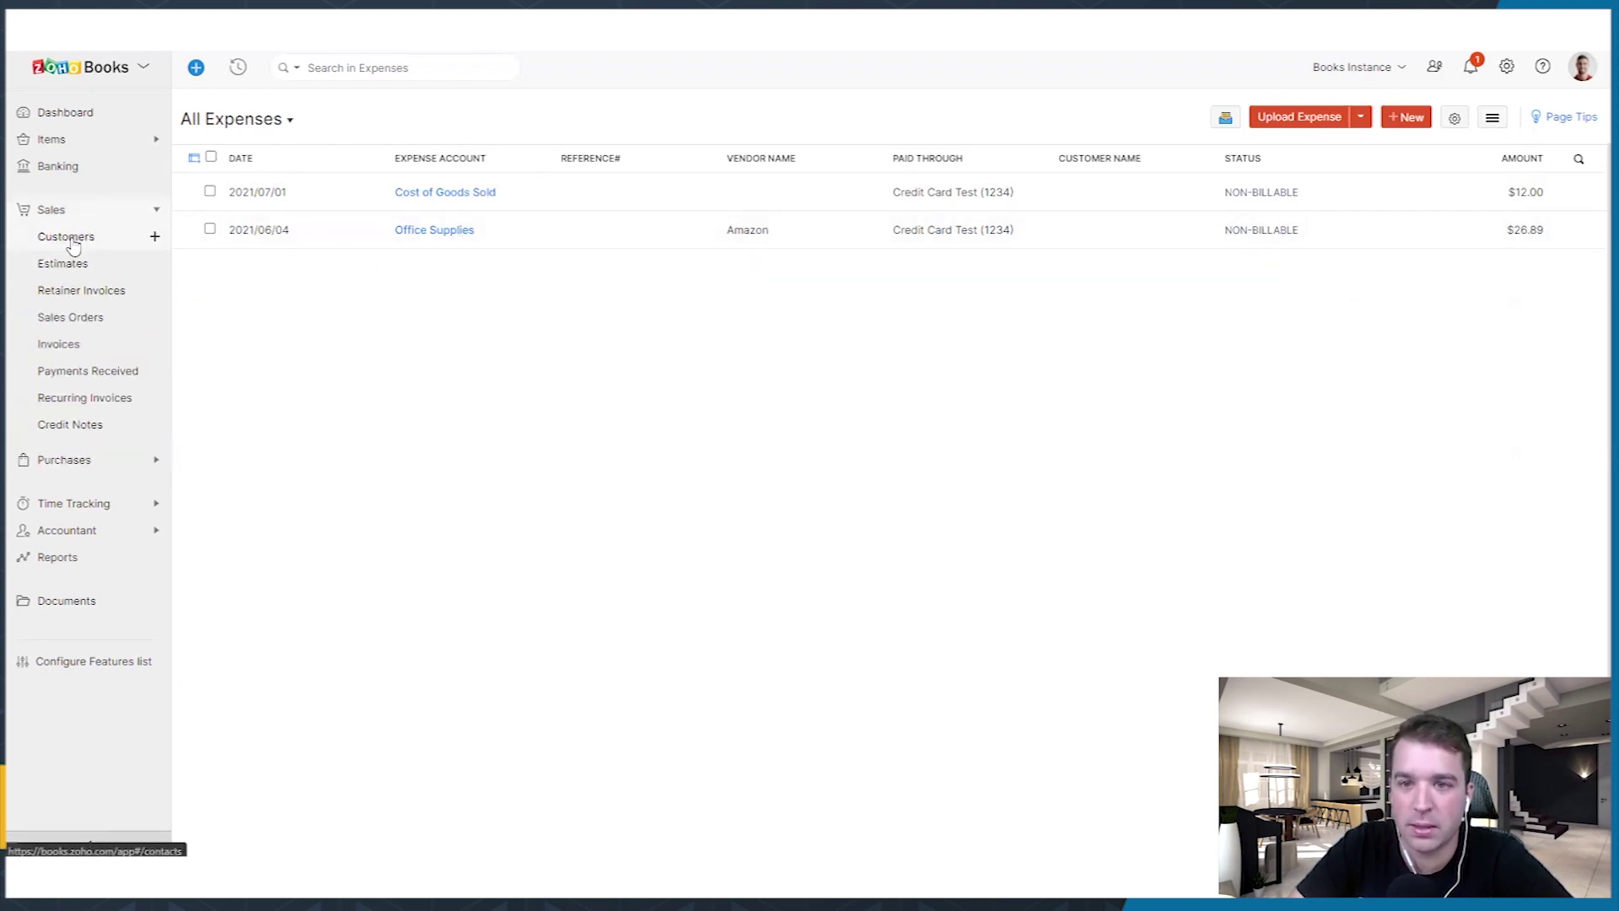
click(73, 242)
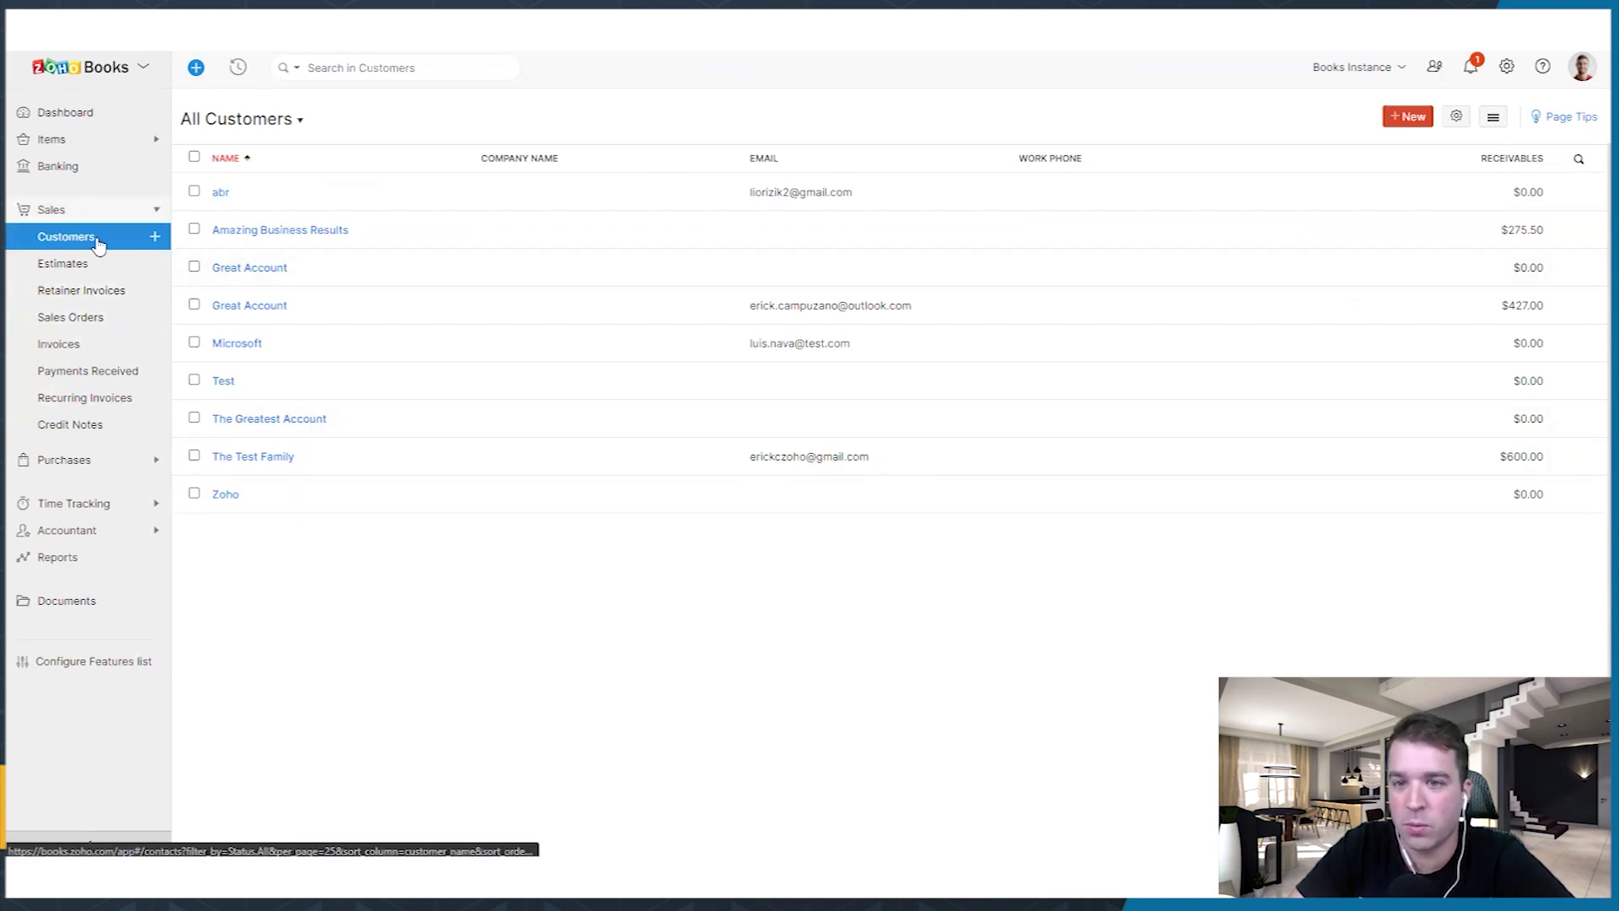
click(1406, 117)
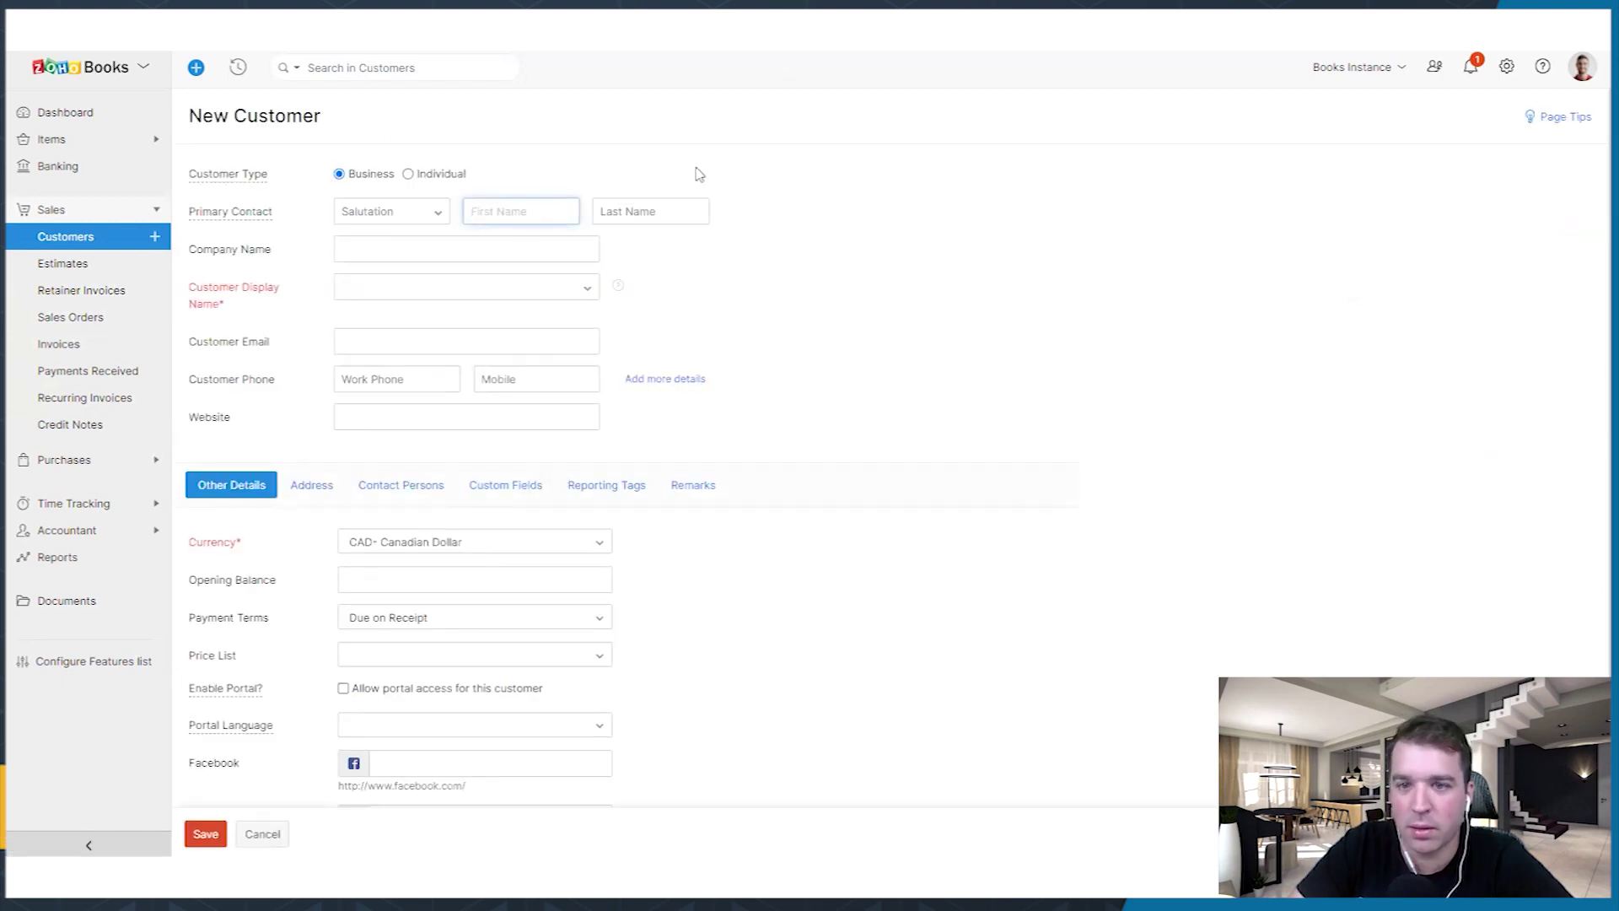
click(631, 495)
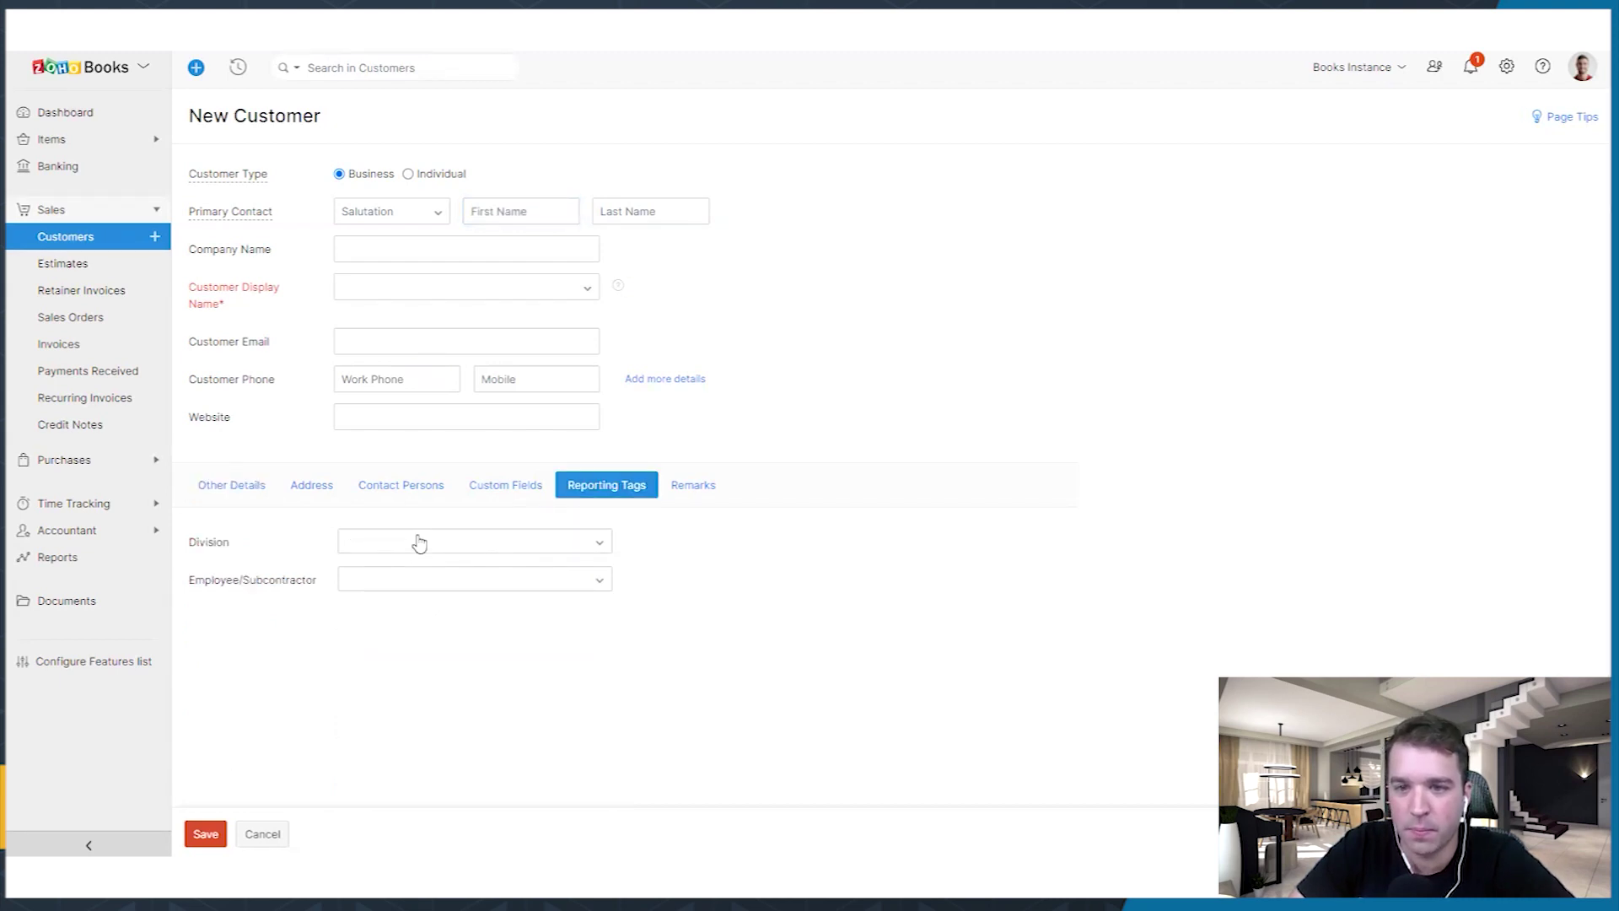
click(419, 542)
click(398, 630)
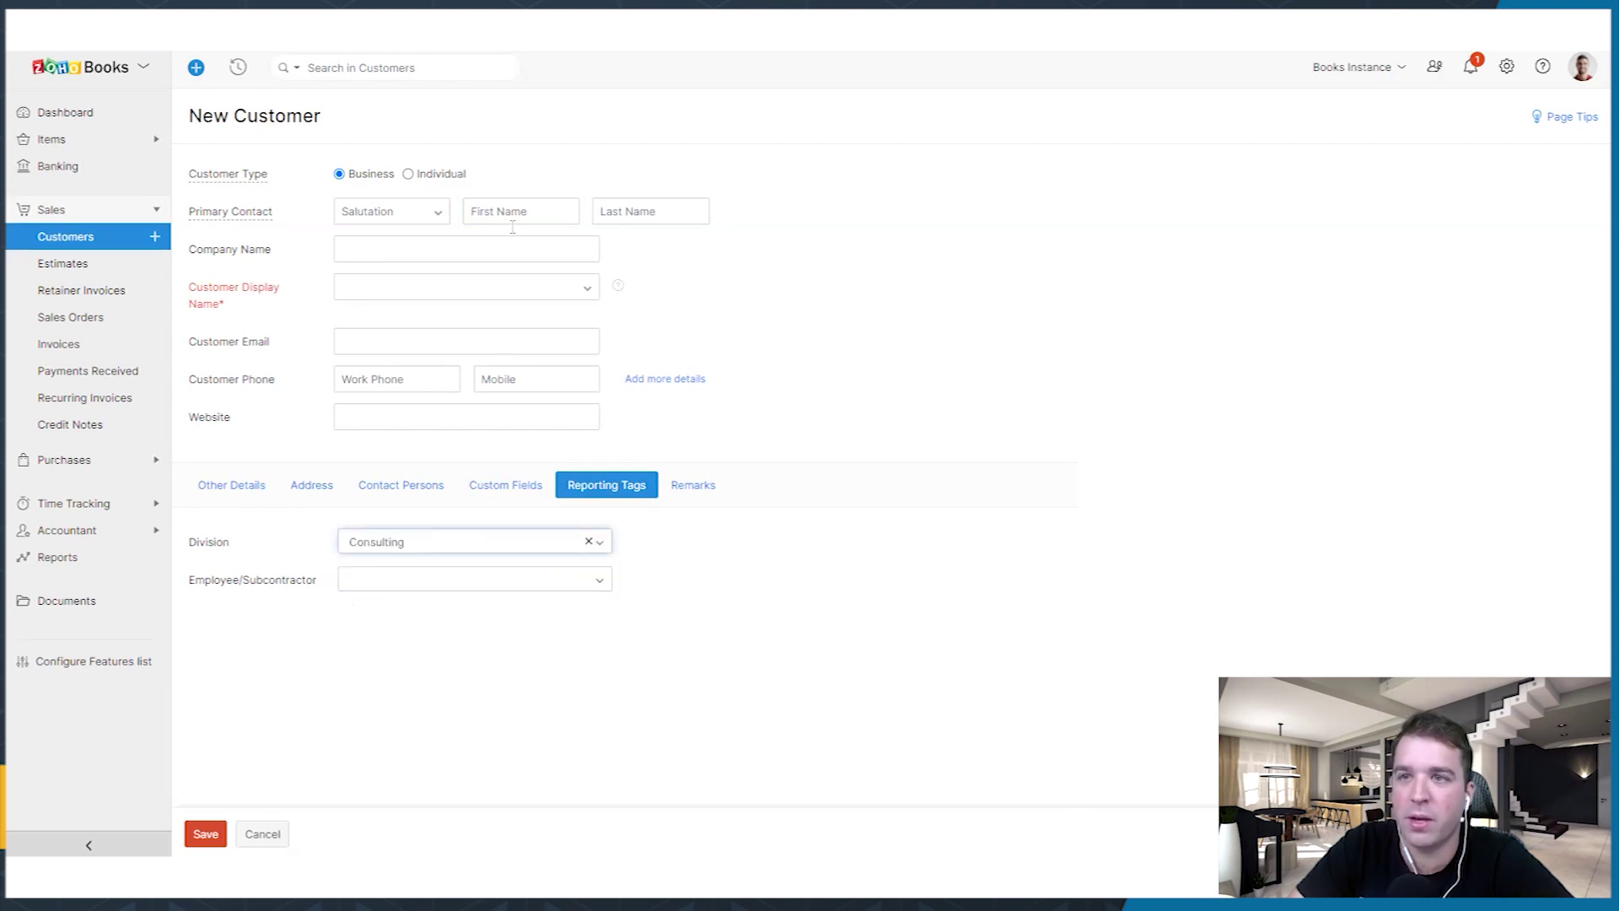
Enter Test 1 as the new customer's company name and use it as the customer display name.
click(452, 255)
text(Test 1)
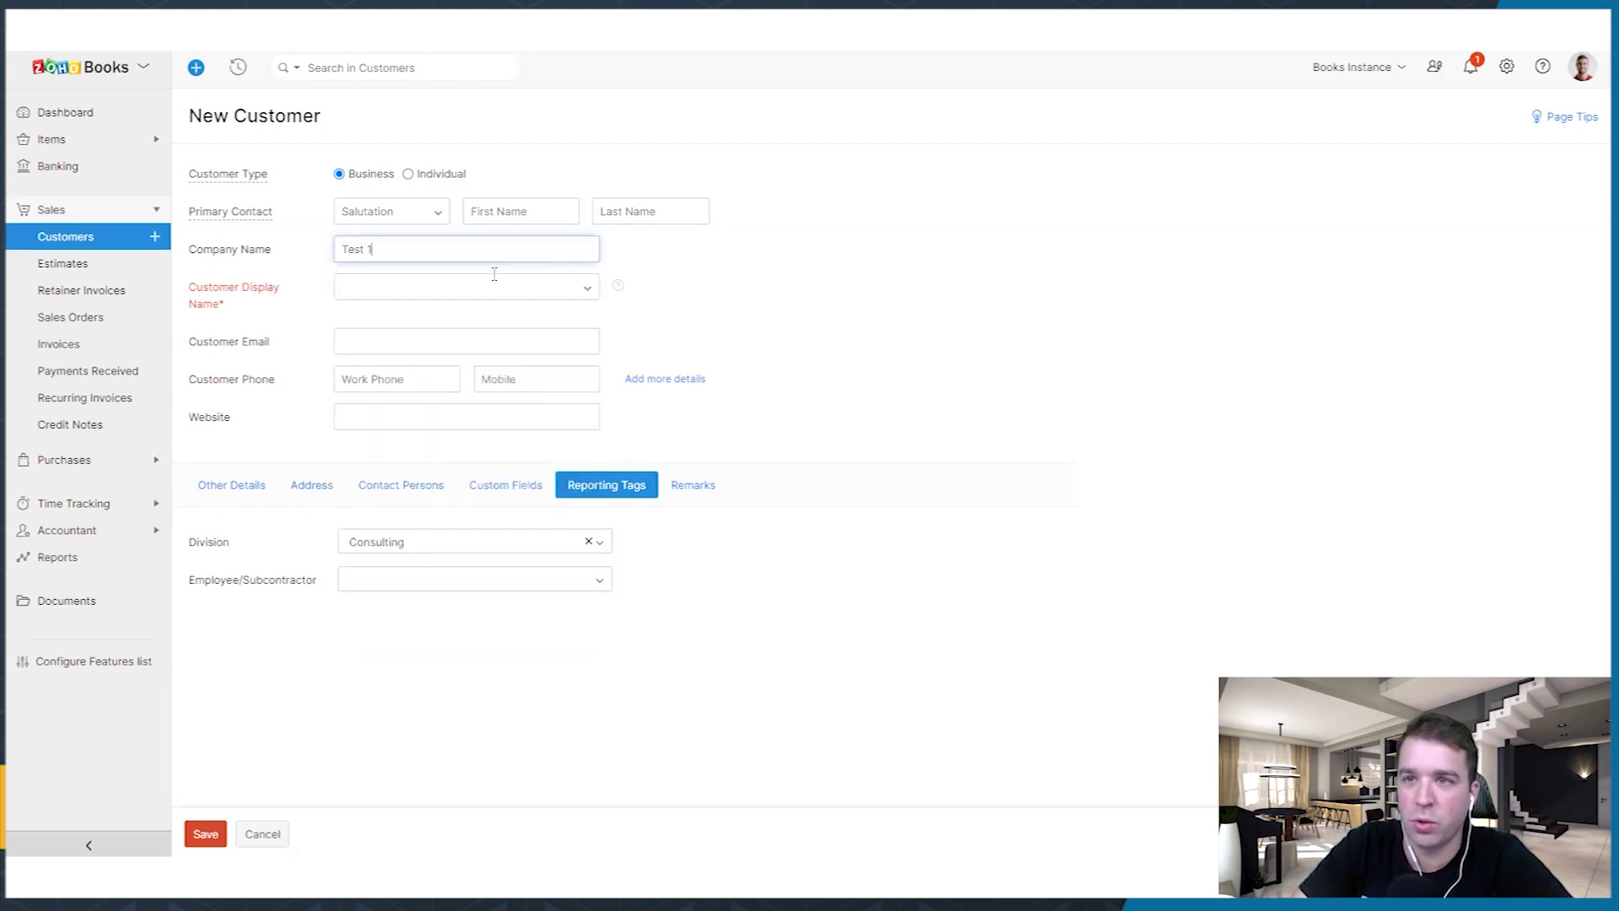
click(466, 289)
click(702, 309)
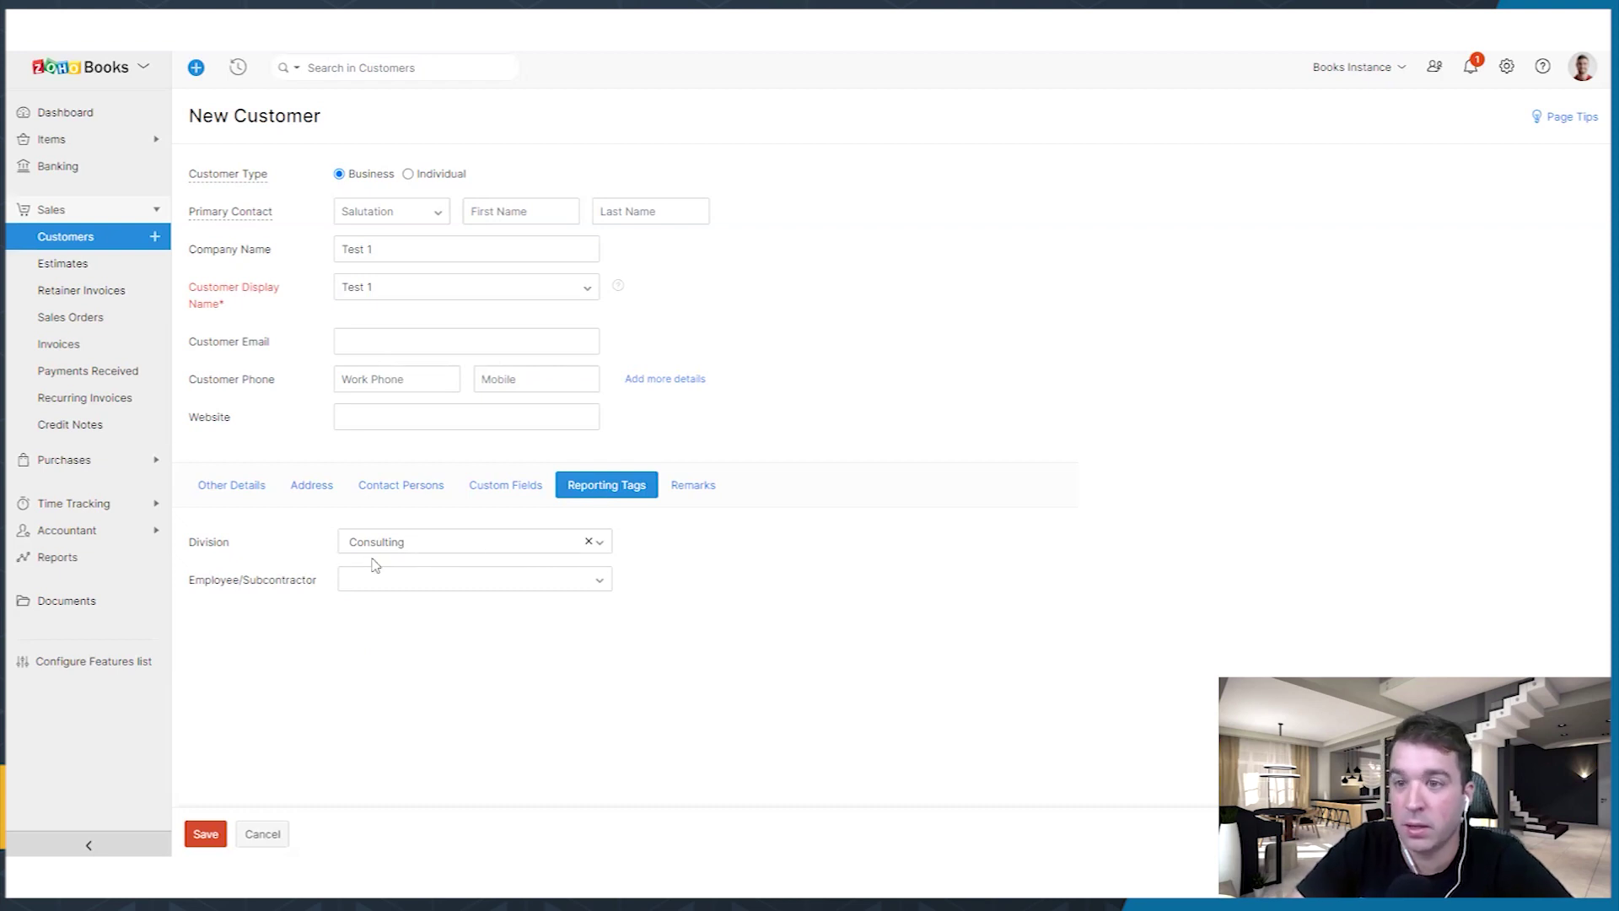
Set the new customer's Employee/Subcontractor reporting tag to LIIZ and save the customer.
click(402, 590)
click(381, 666)
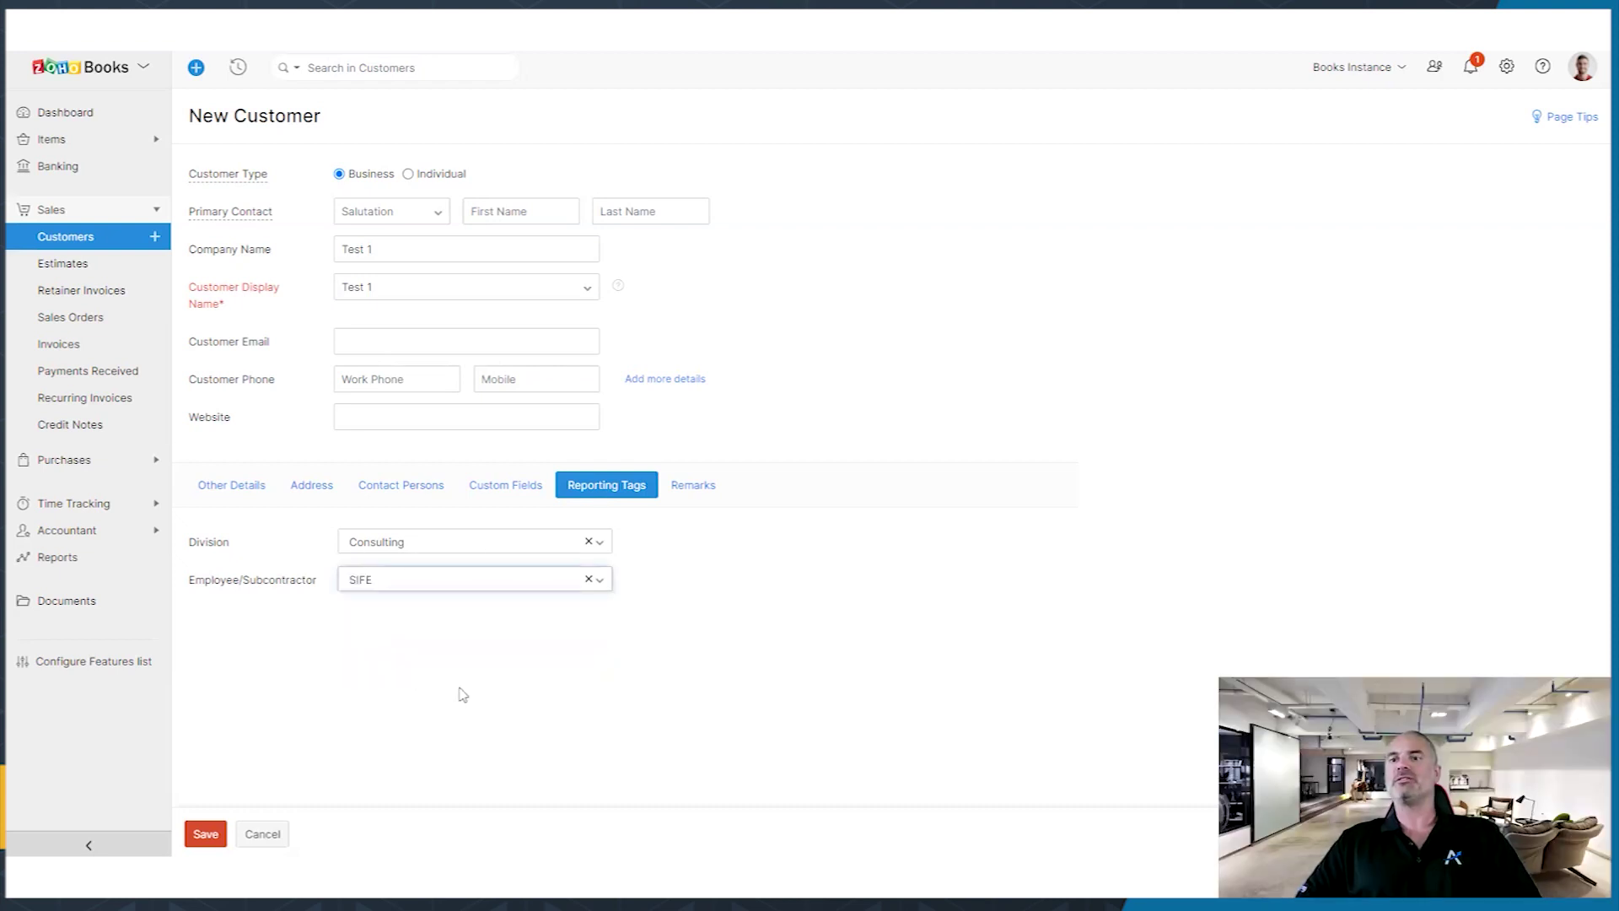
click(398, 587)
click(362, 646)
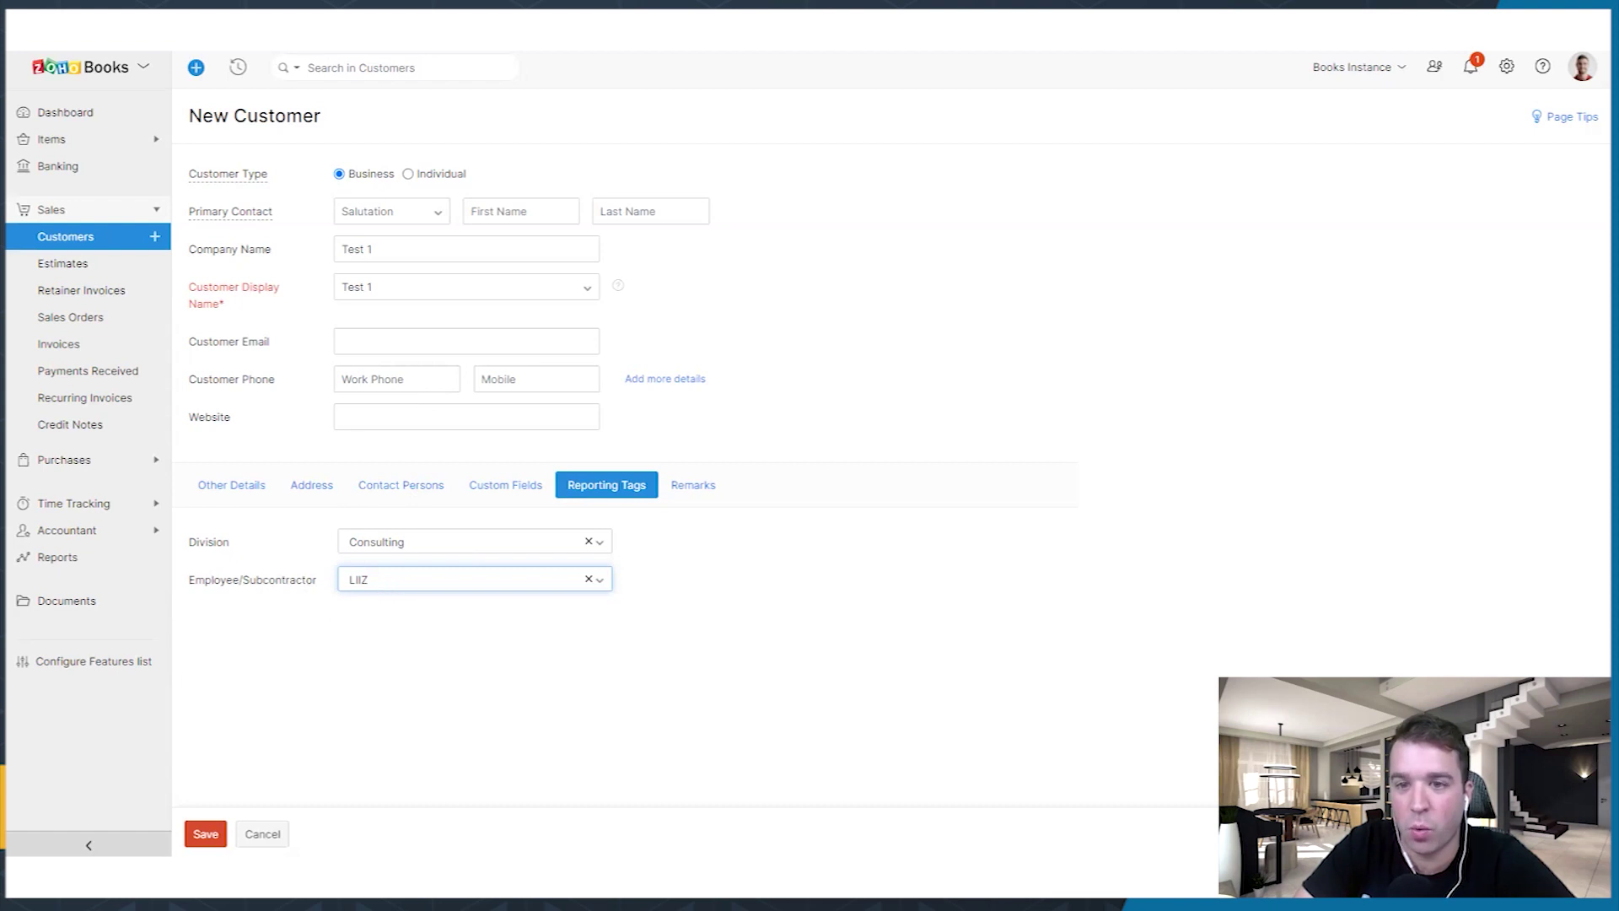
click(196, 835)
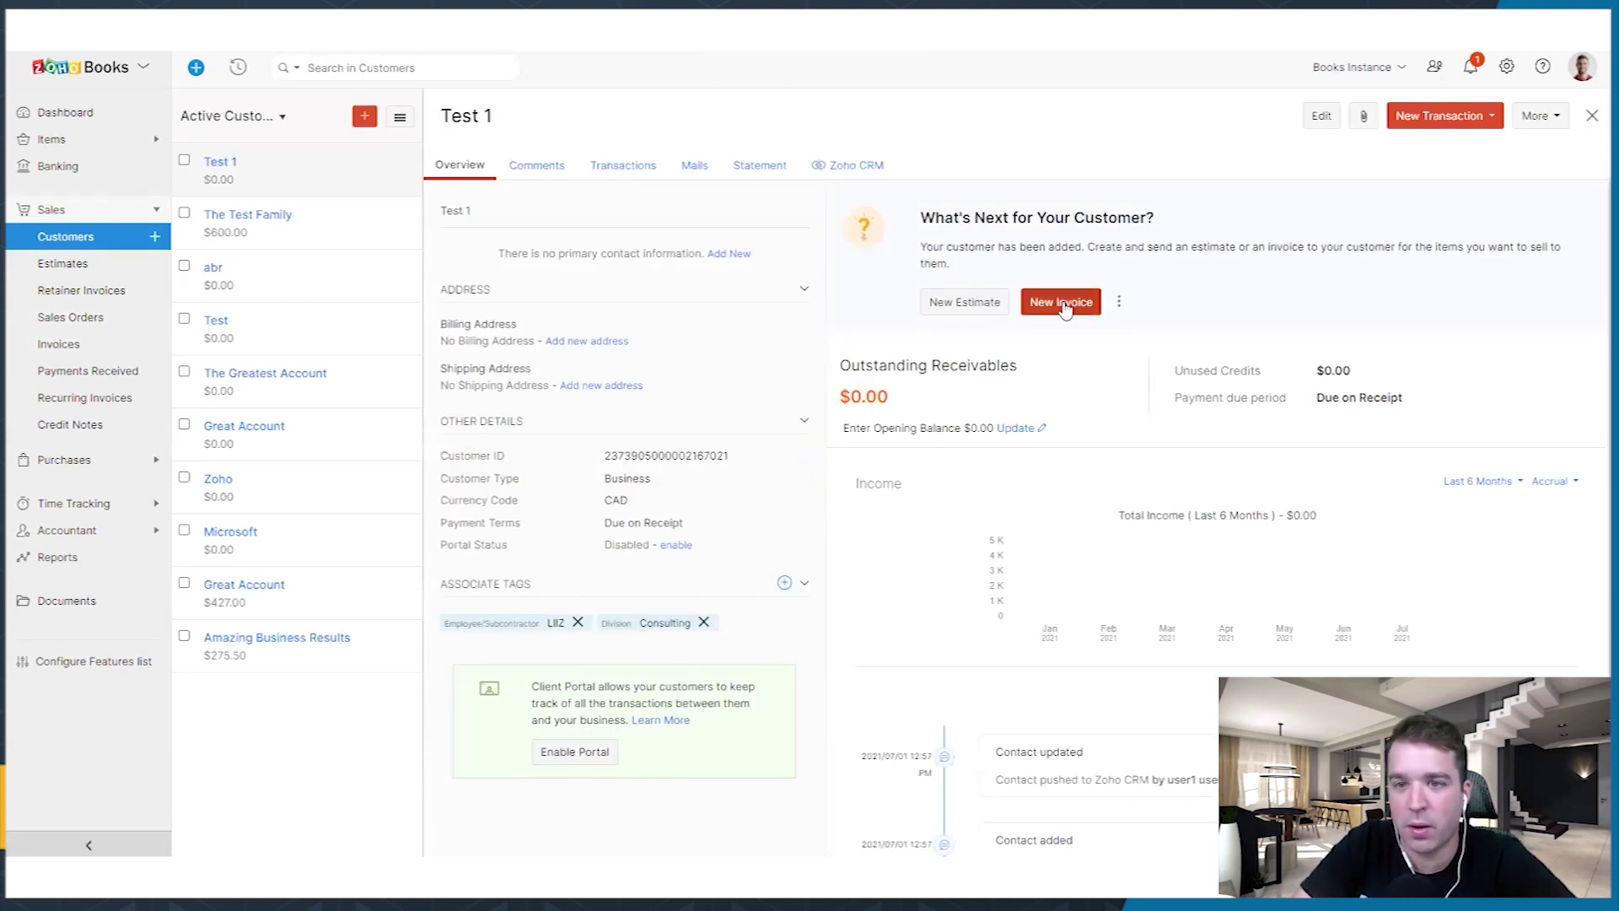
Start an invoice for Test 1 with the item Audit Review and inspect that line's reporting tags.
click(1065, 303)
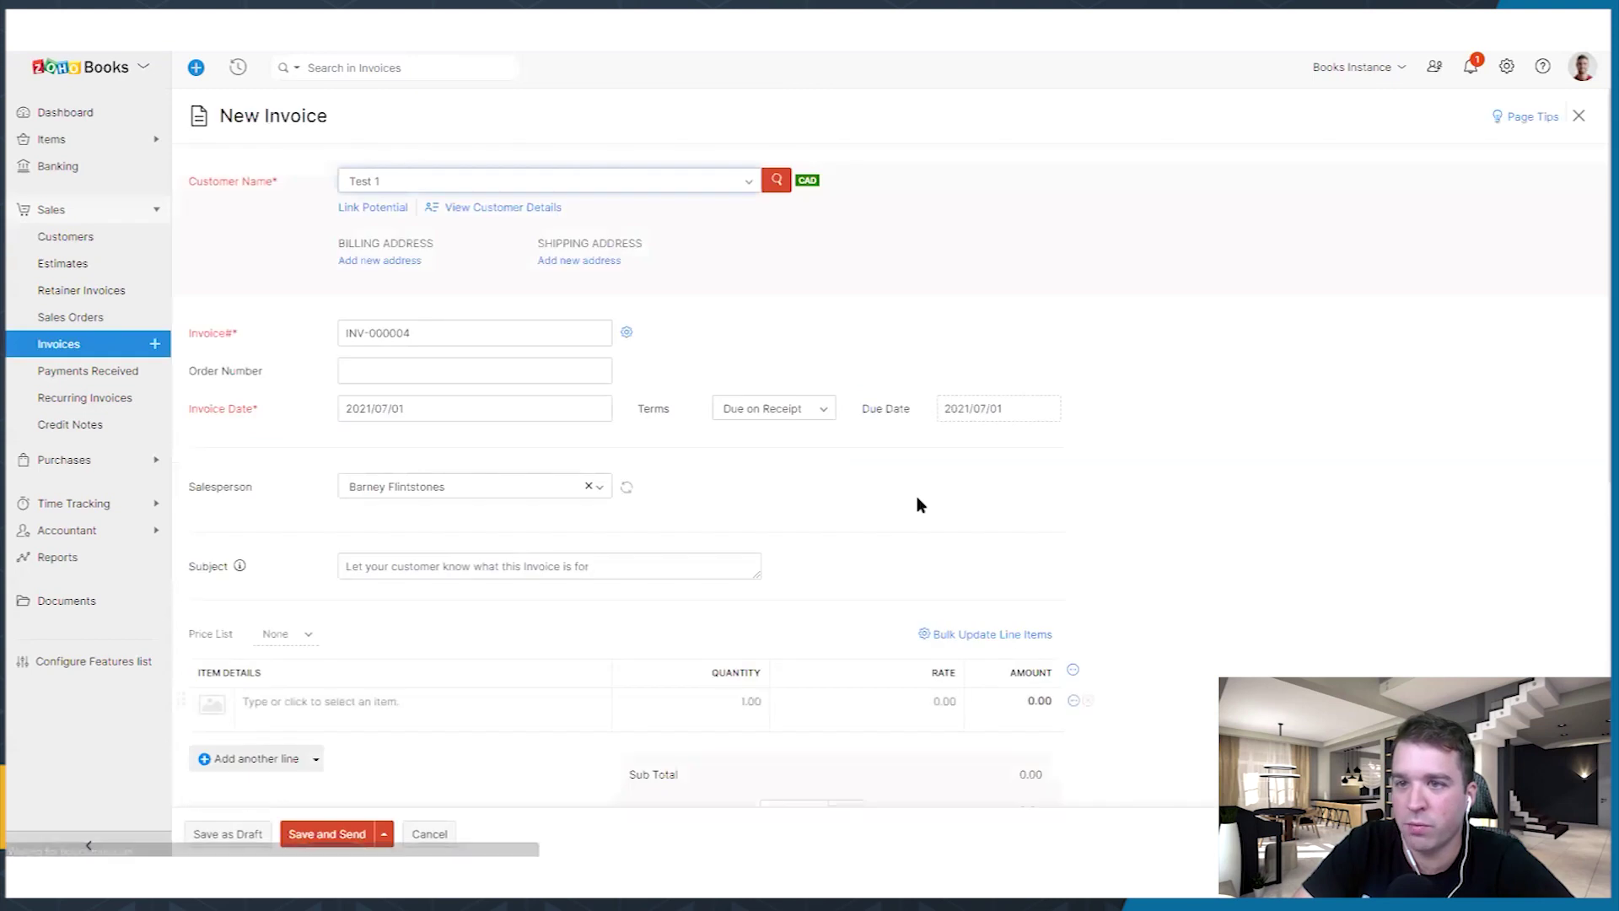
scroll(634, 407, down, 4)
click(342, 371)
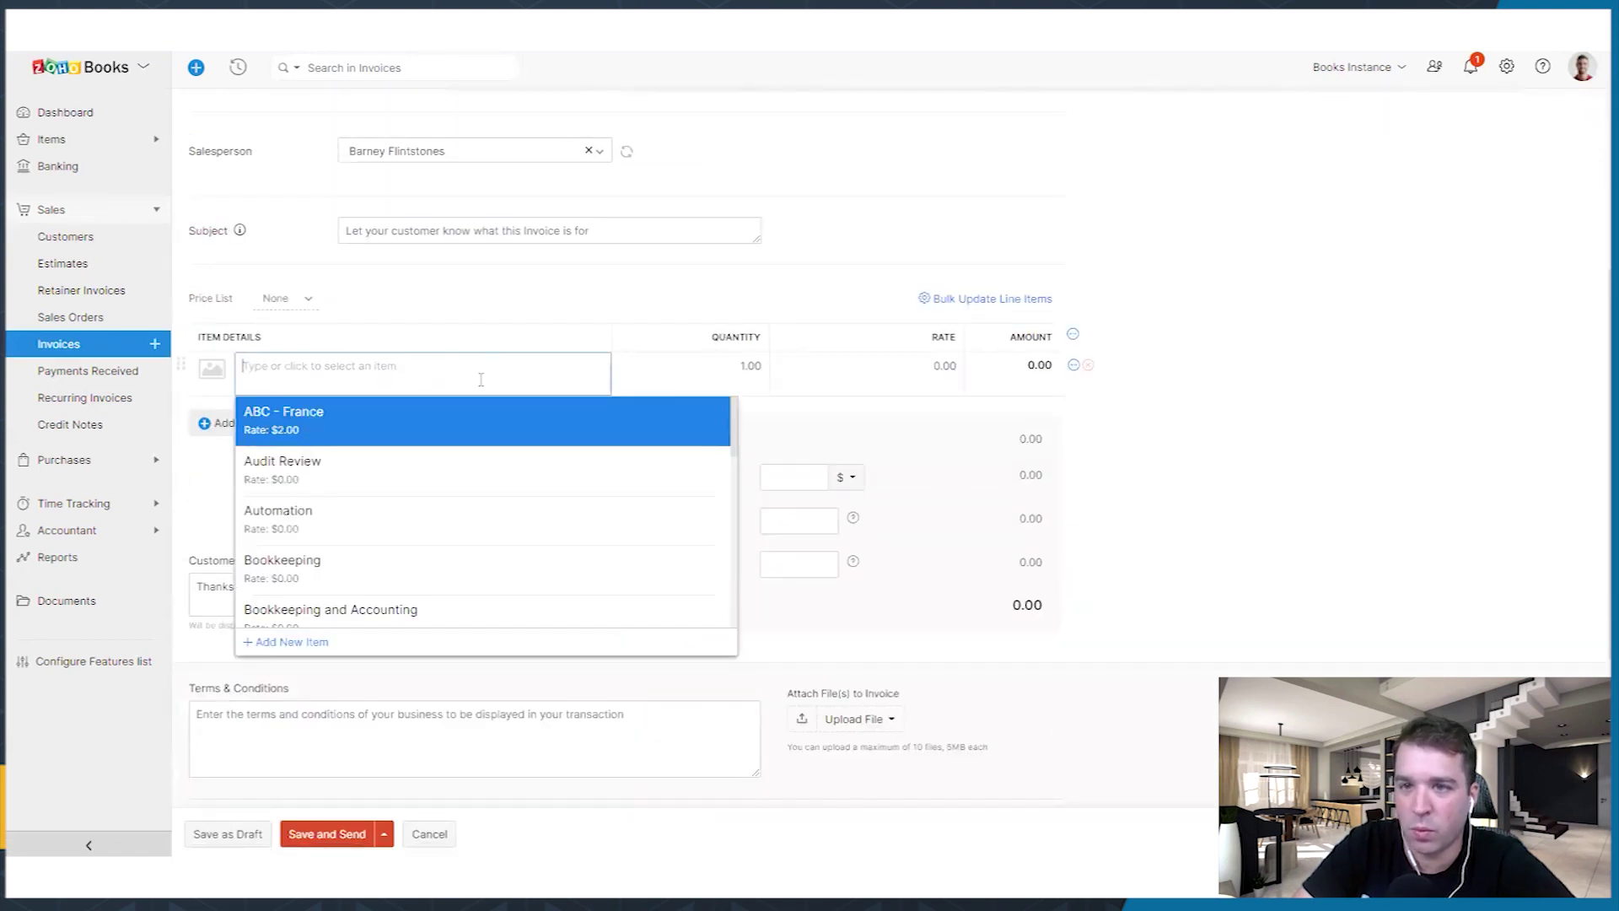
click(325, 477)
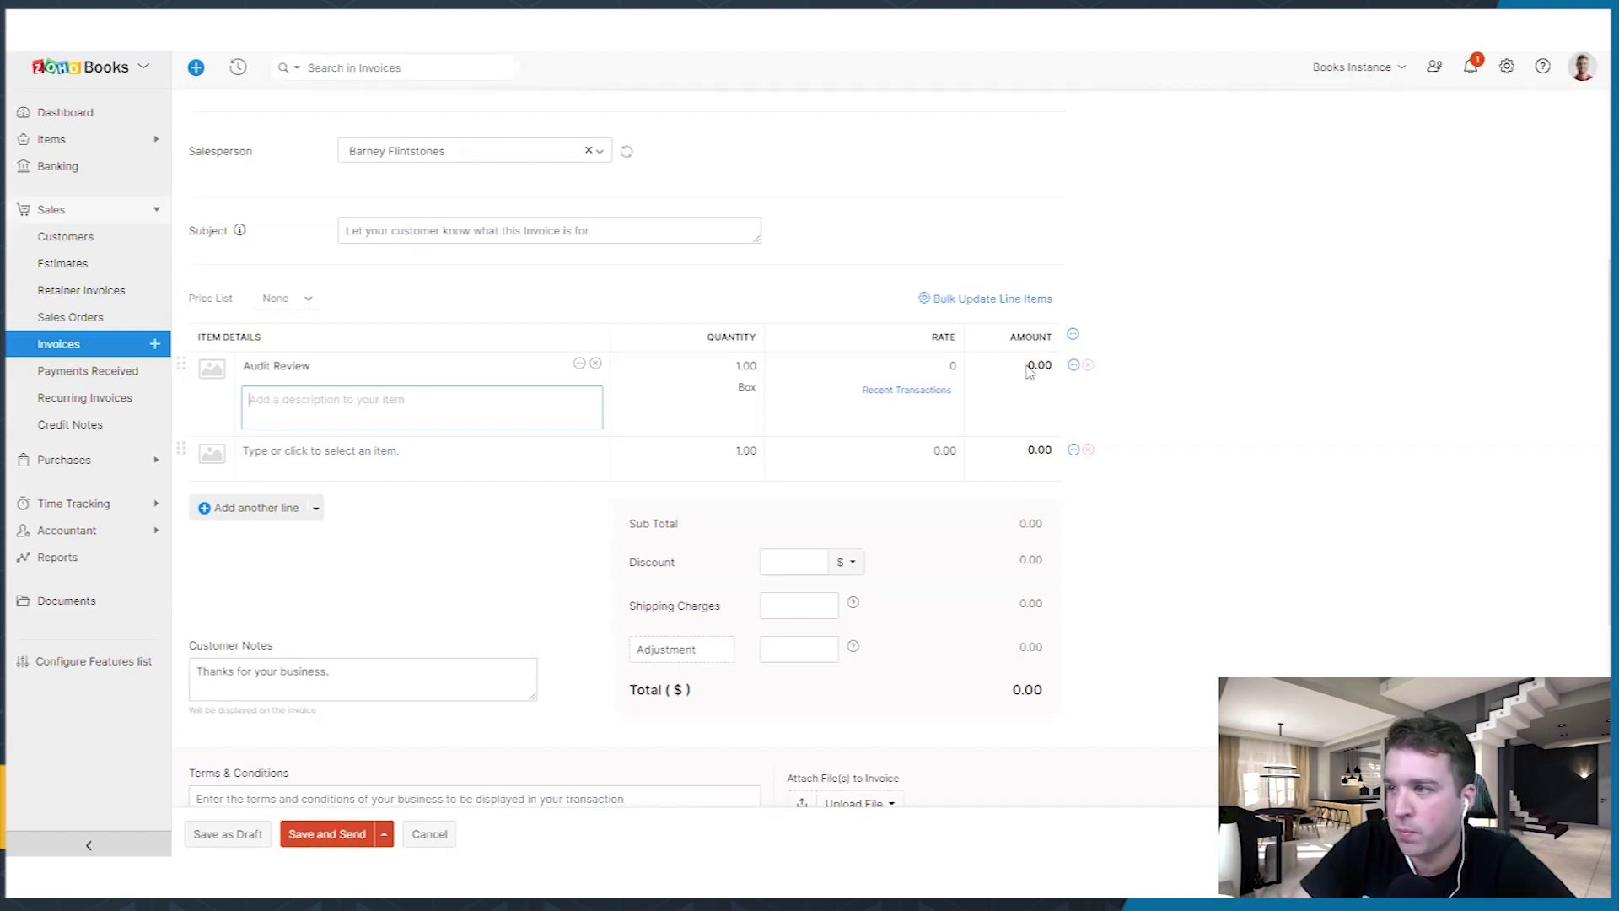
click(1074, 364)
click(1058, 394)
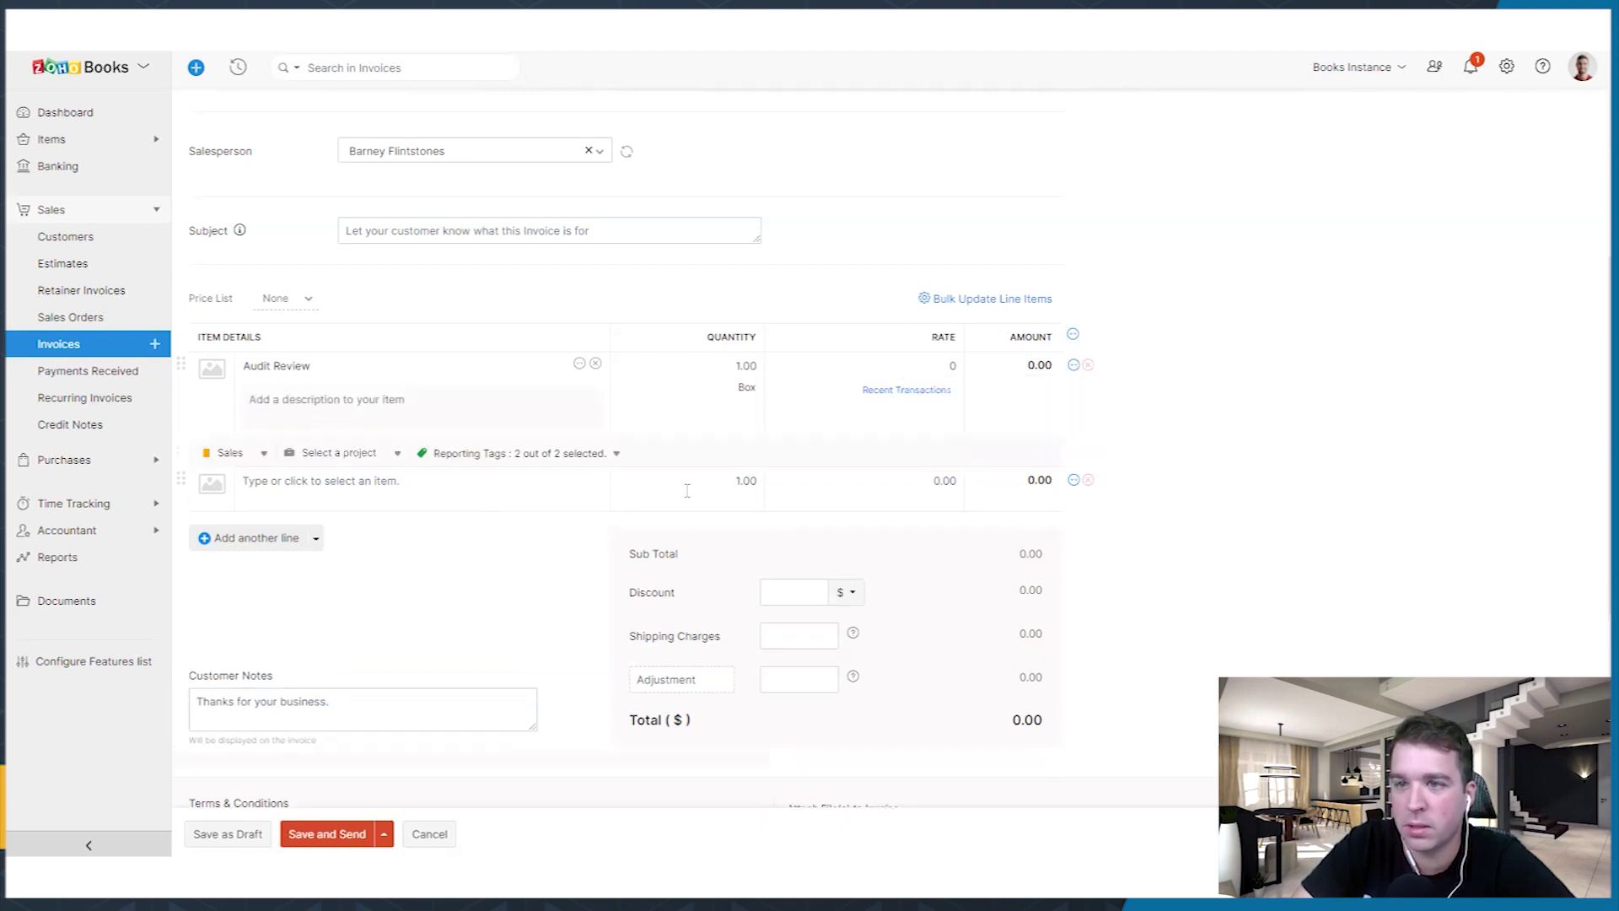
click(454, 459)
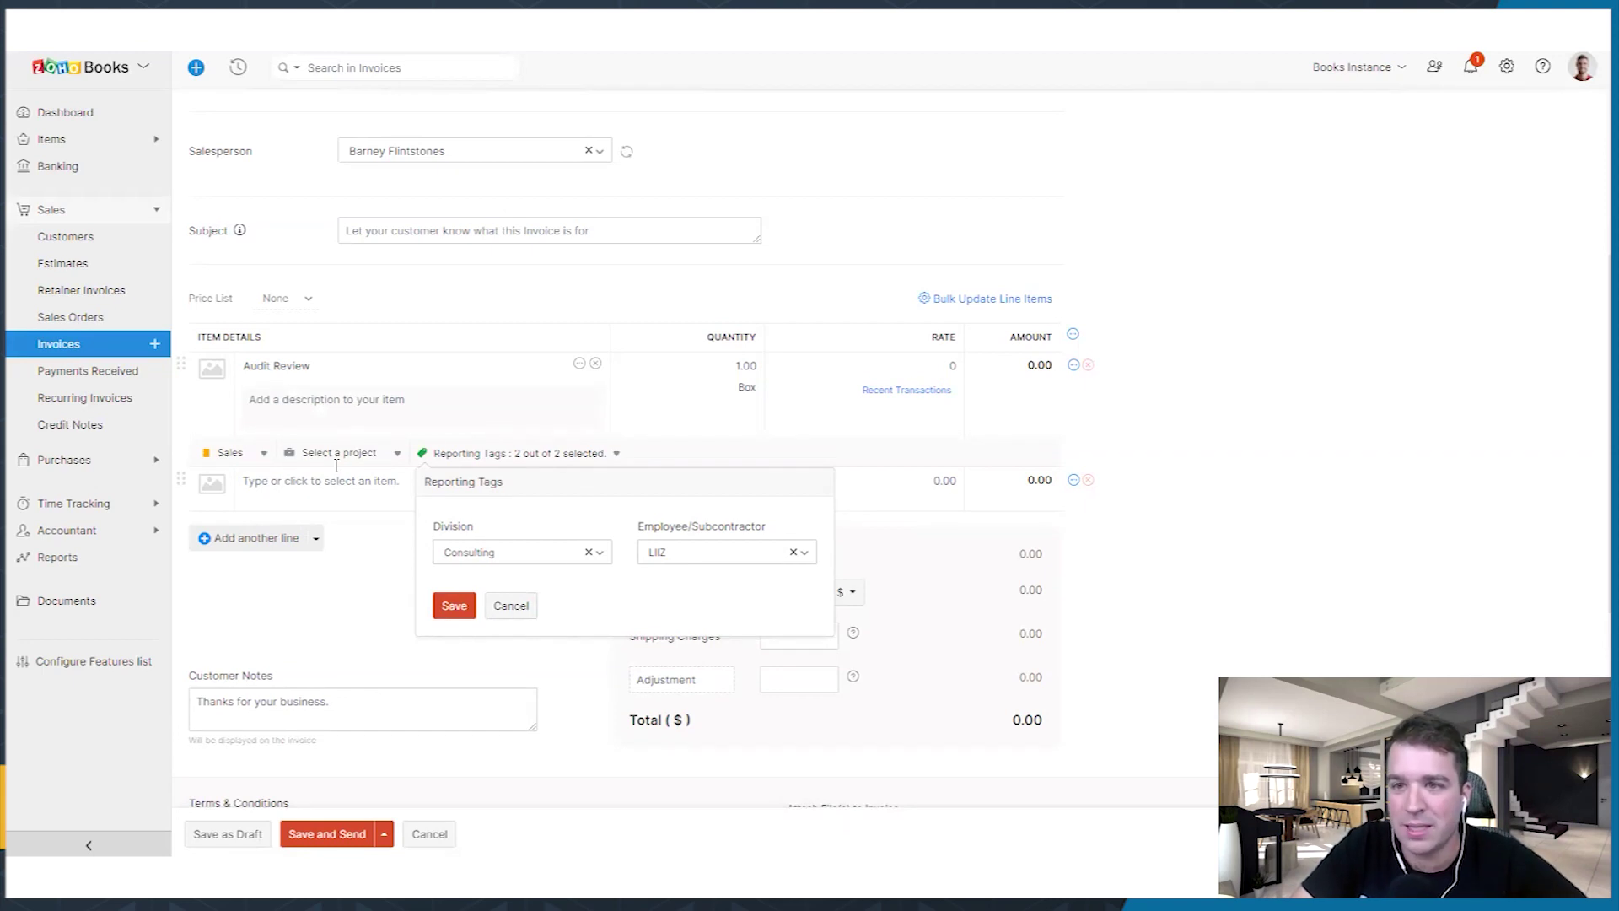
Leave the invoice without saving and look through the Active Items list.
click(59, 140)
click(80, 172)
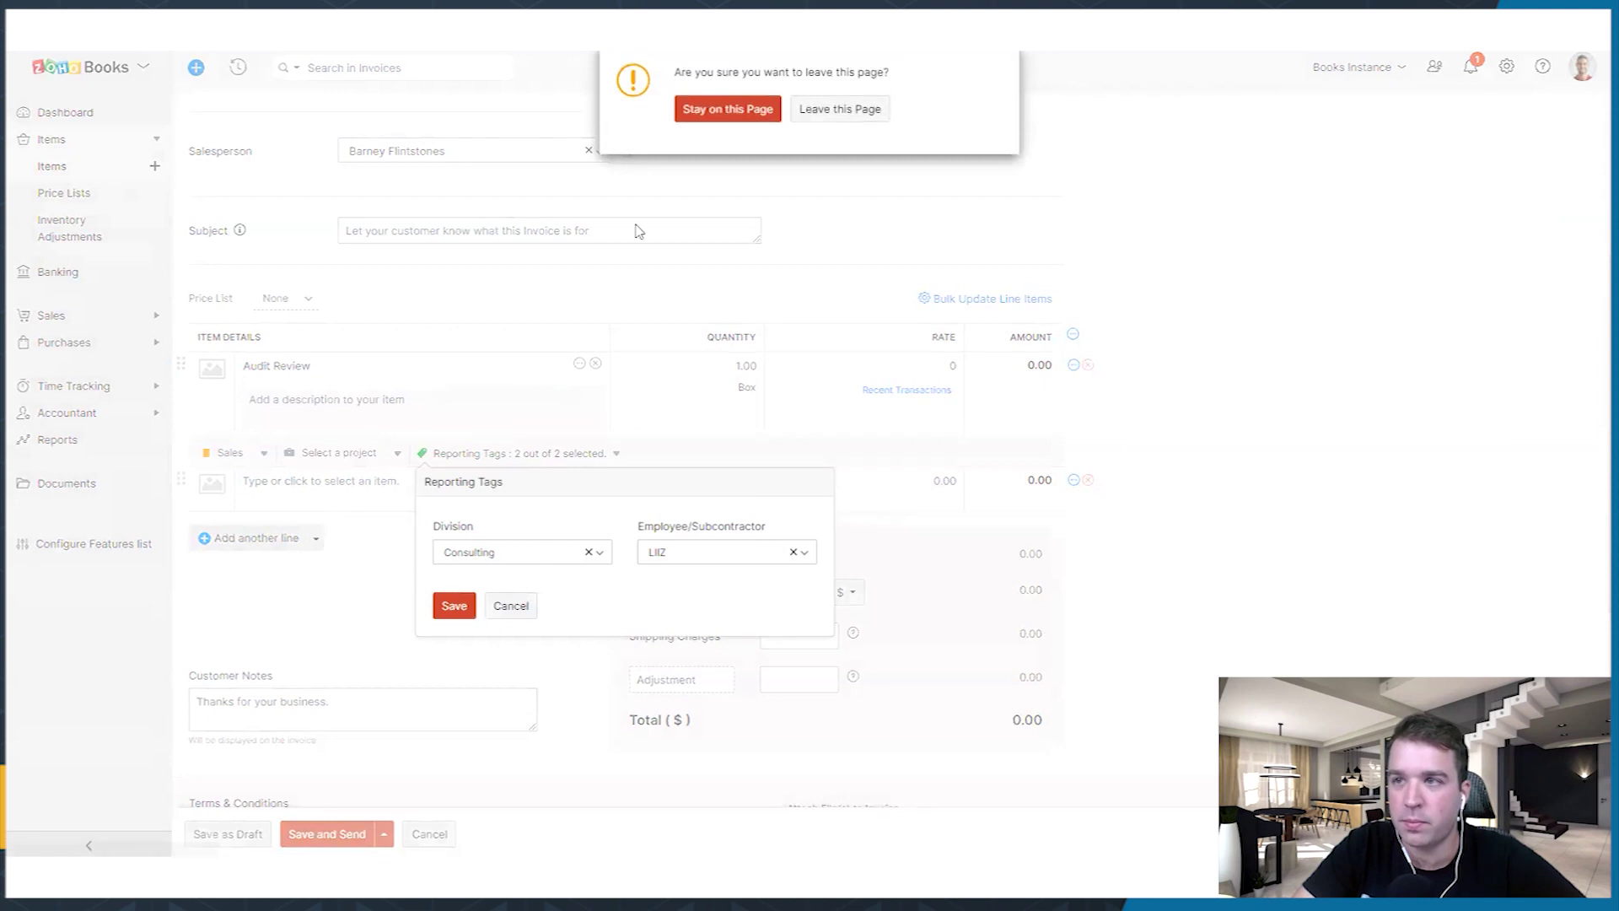
click(832, 109)
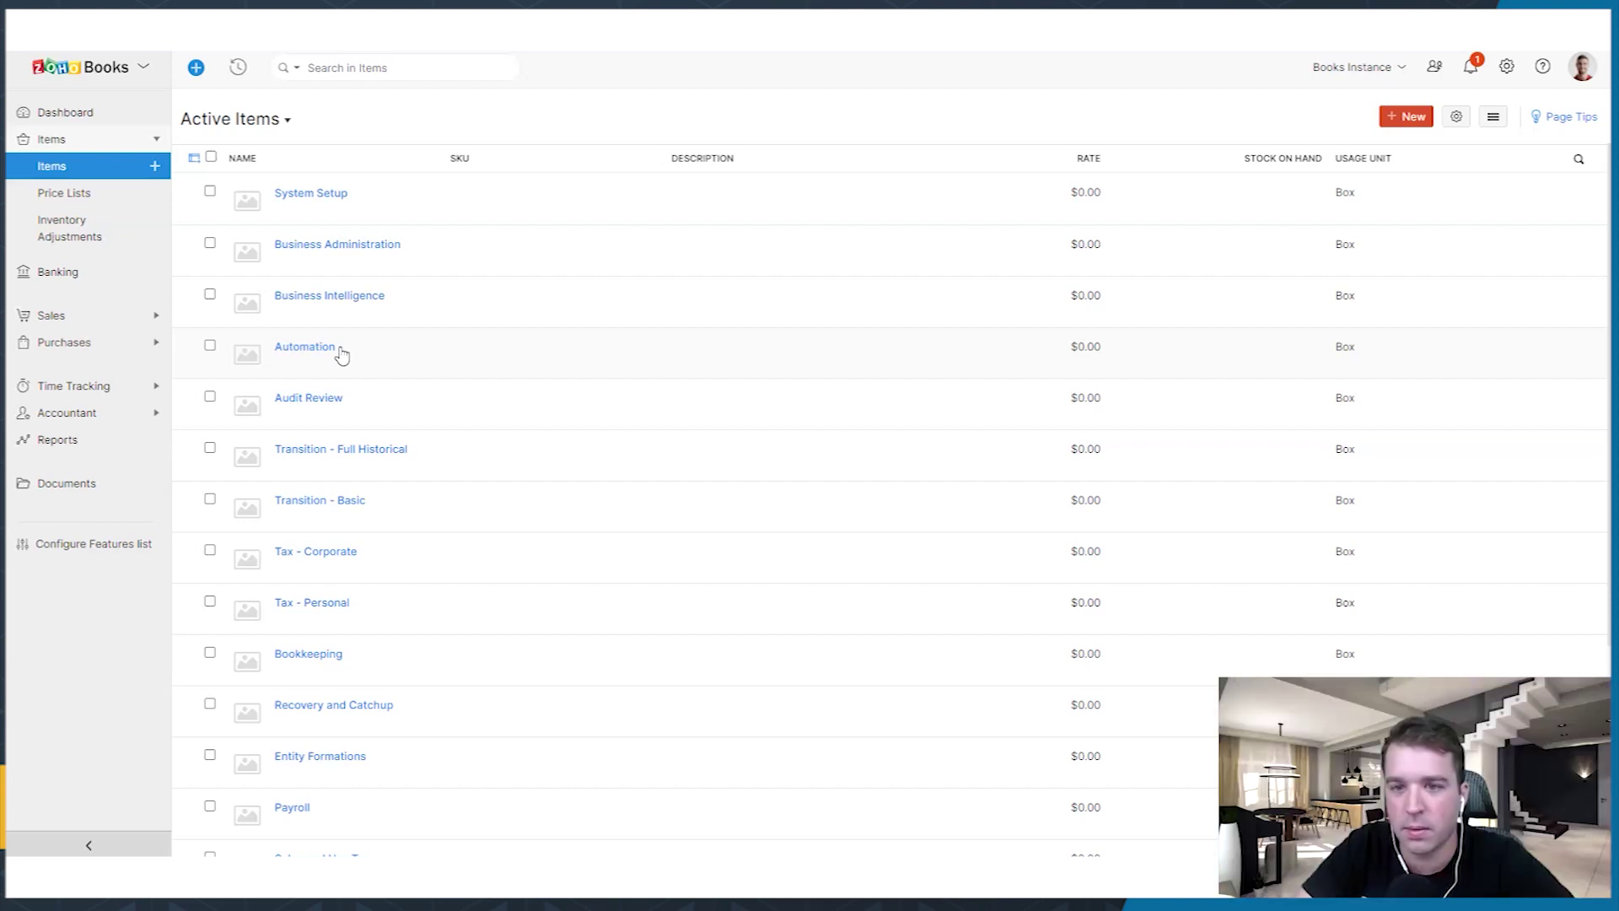
scroll(337, 658, down, 3)
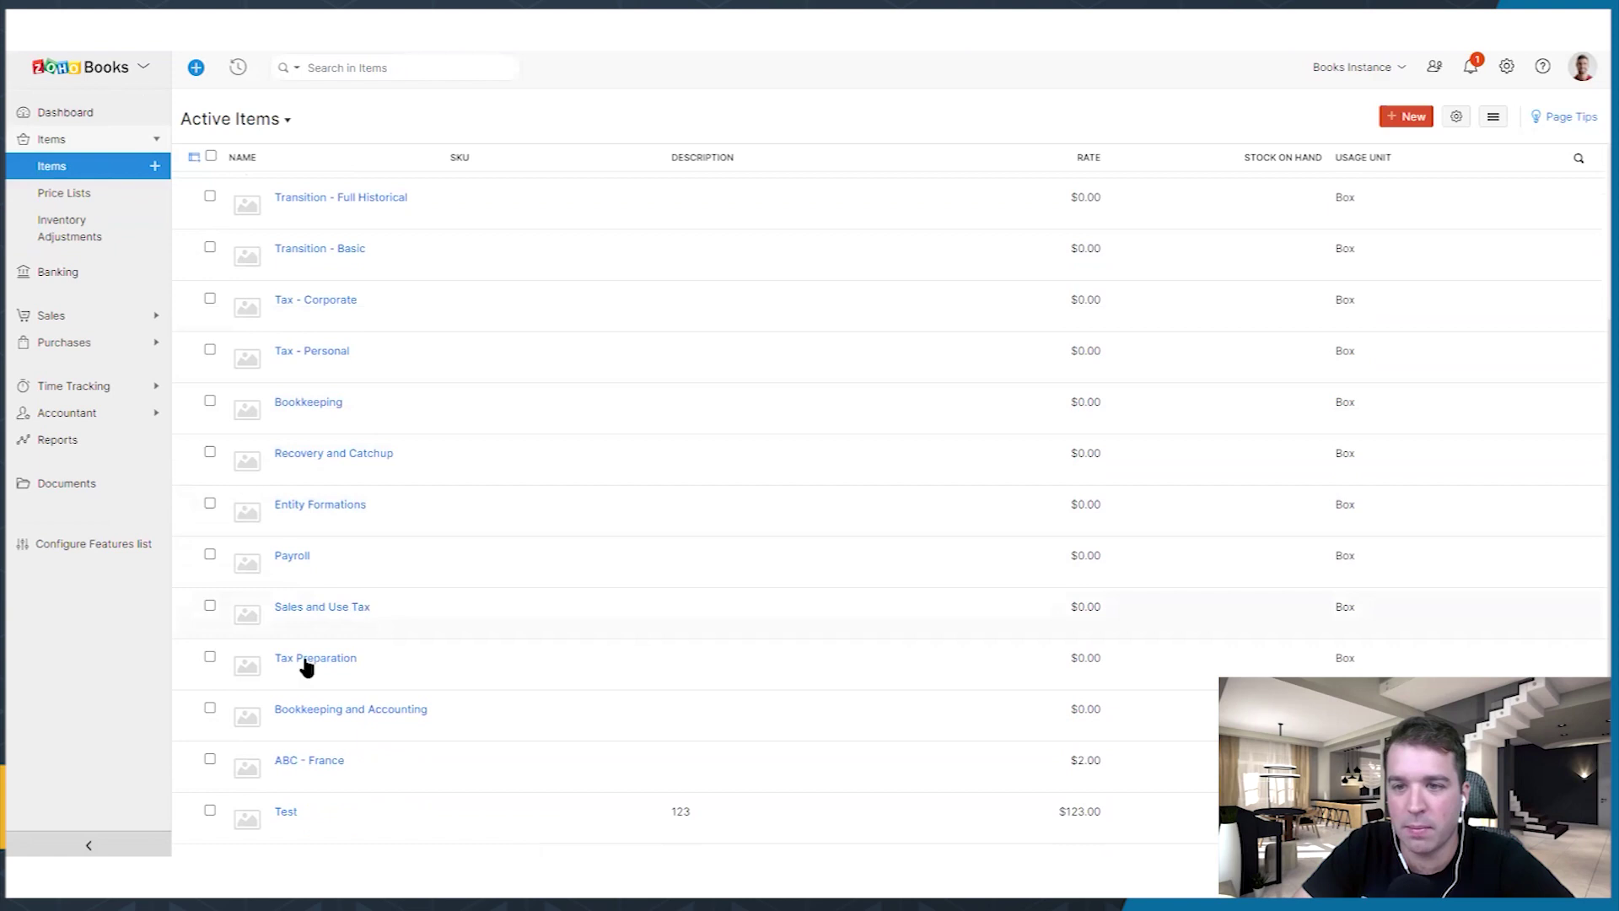
scroll(426, 674, down, 1)
scroll(379, 675, up, 4)
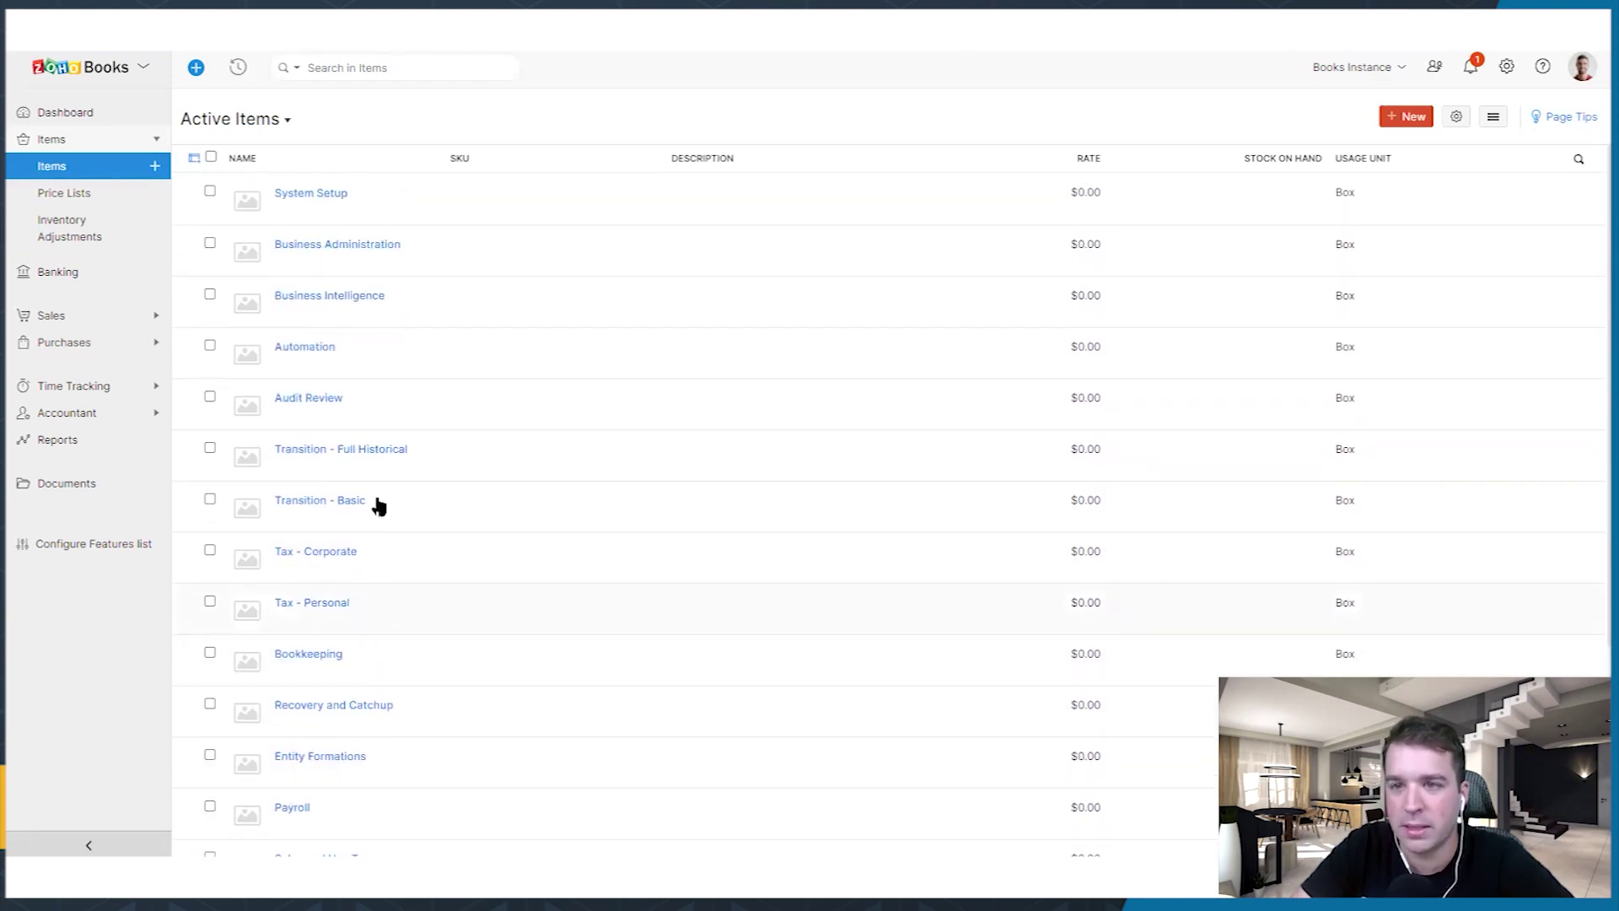
Open the Audit Review item for editing and examine its Division and Employee/Subcontractor tag fields.
click(312, 406)
click(1480, 116)
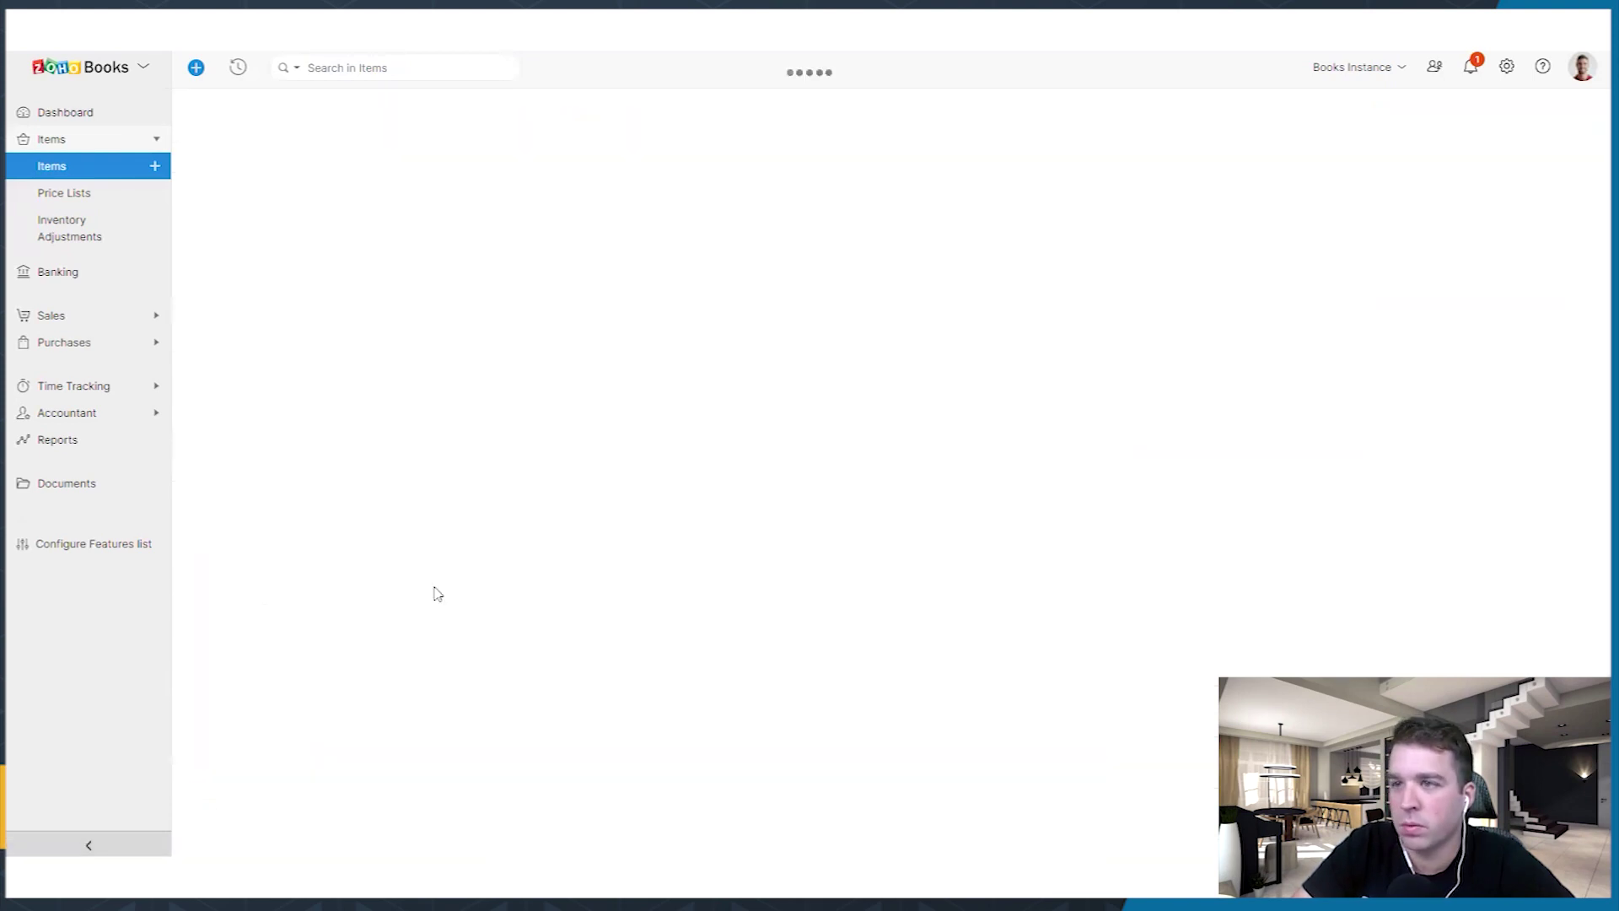
click(270, 579)
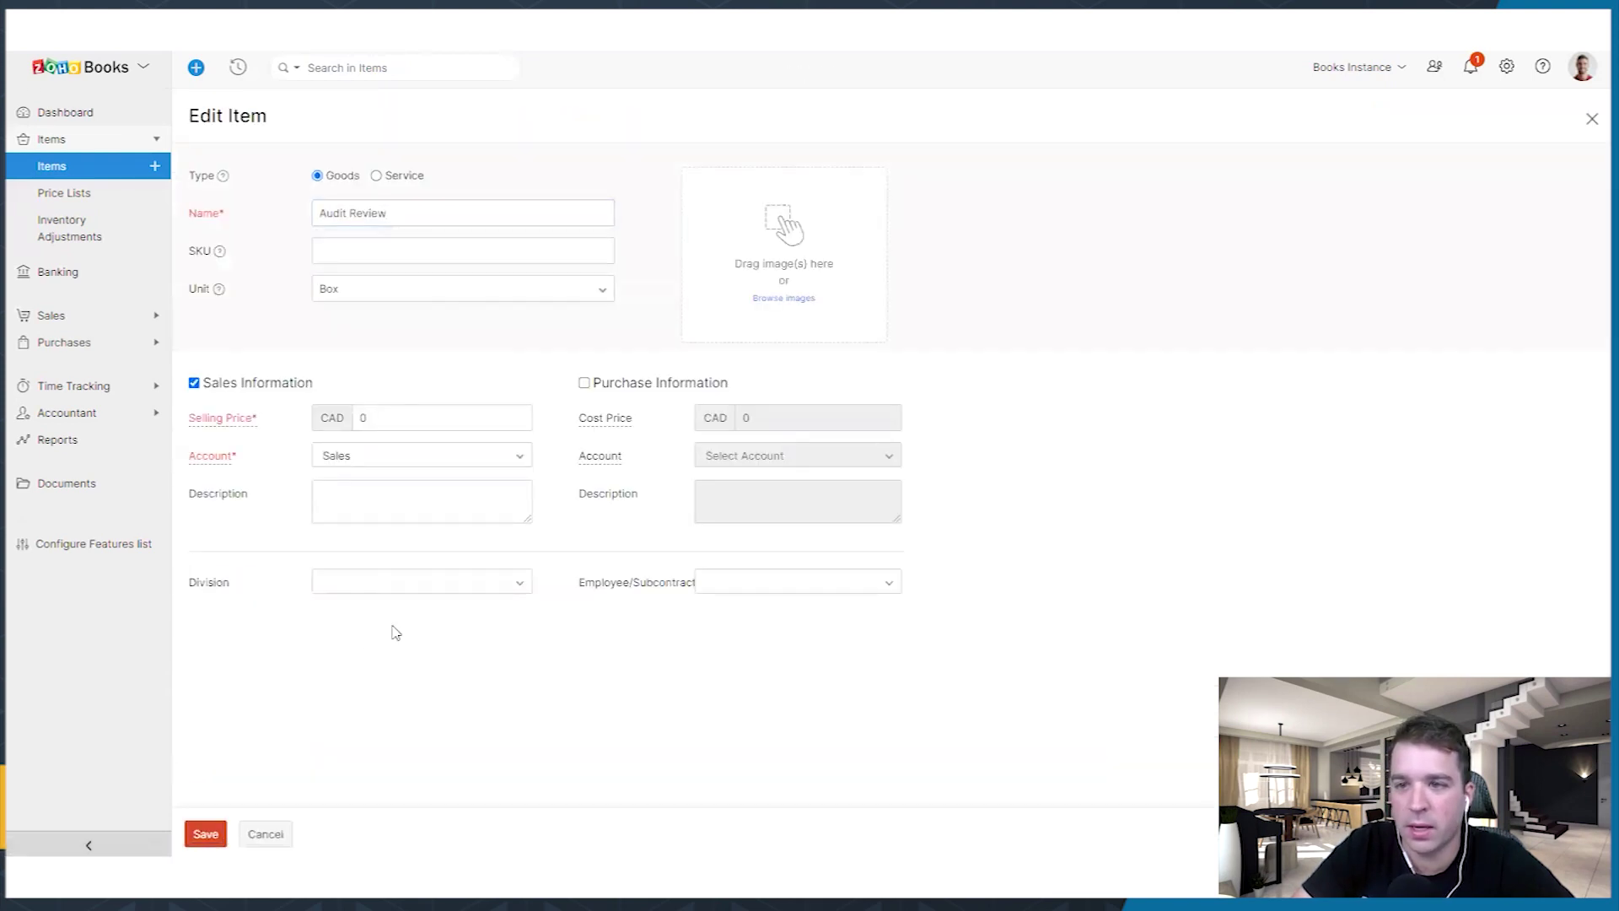
Create a new invoice under Sales and select Test 1 as its customer.
click(90, 315)
click(63, 344)
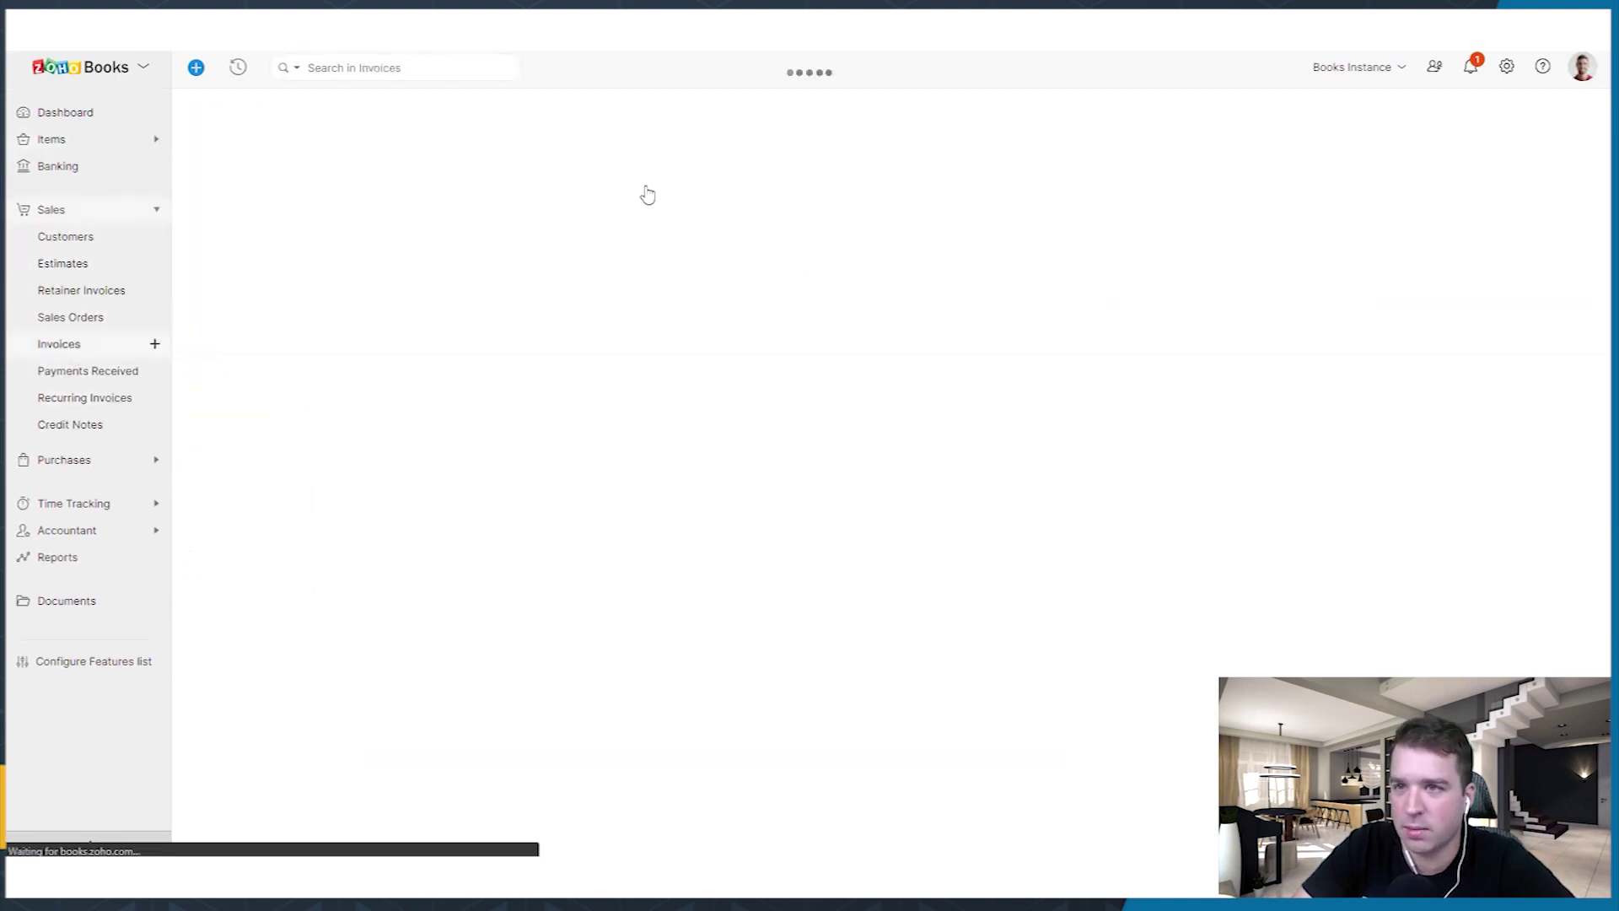
click(1370, 118)
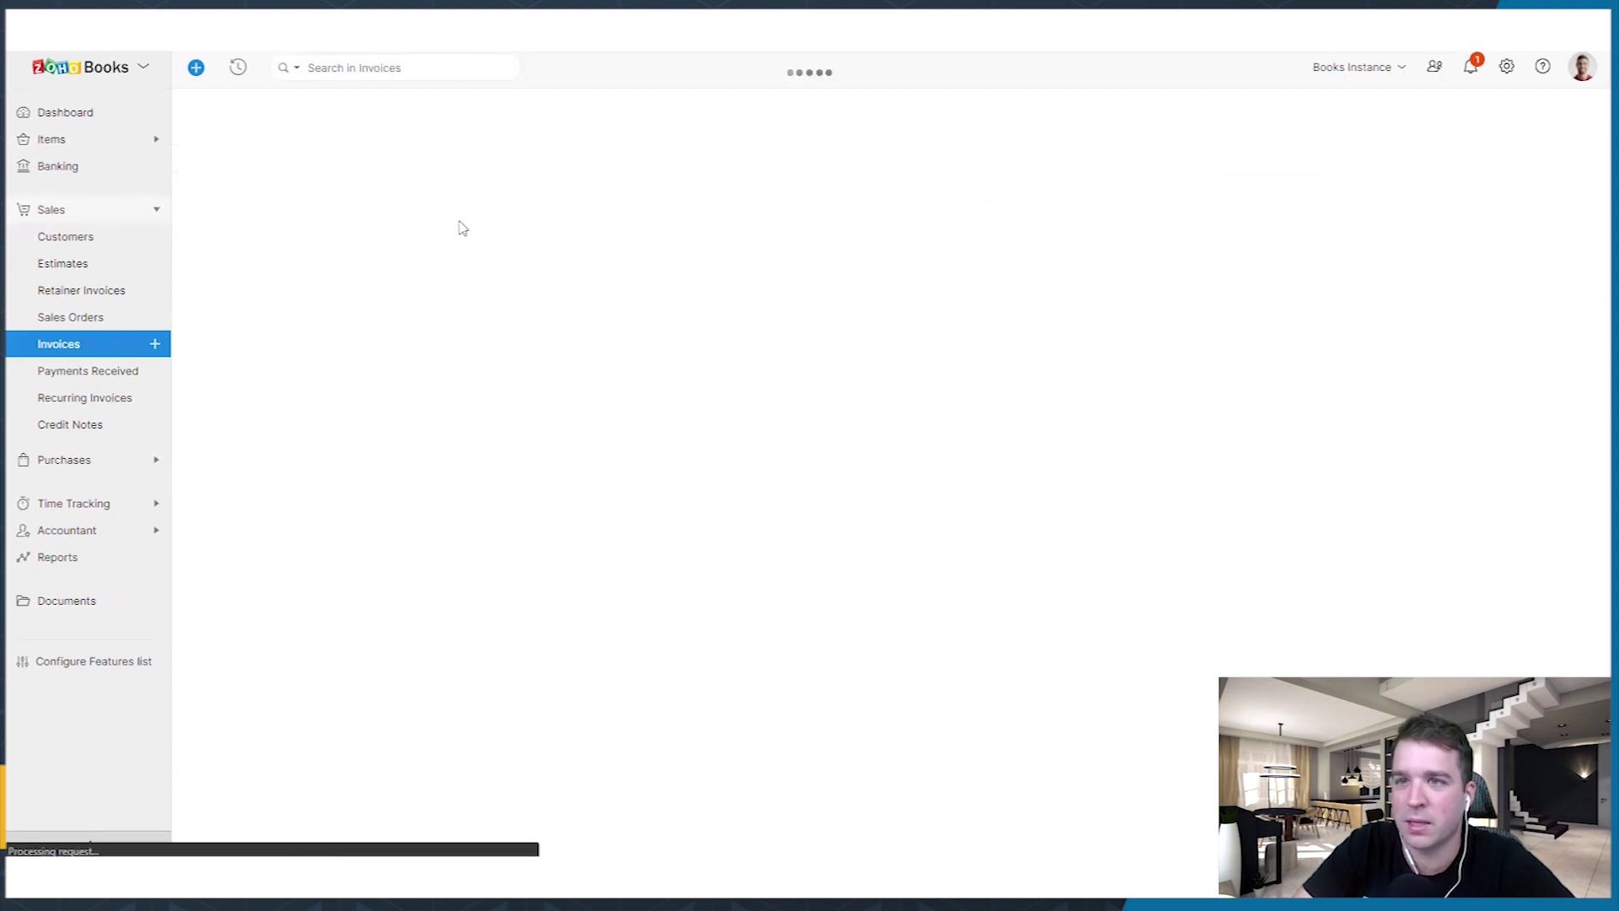
click(424, 181)
text(test)
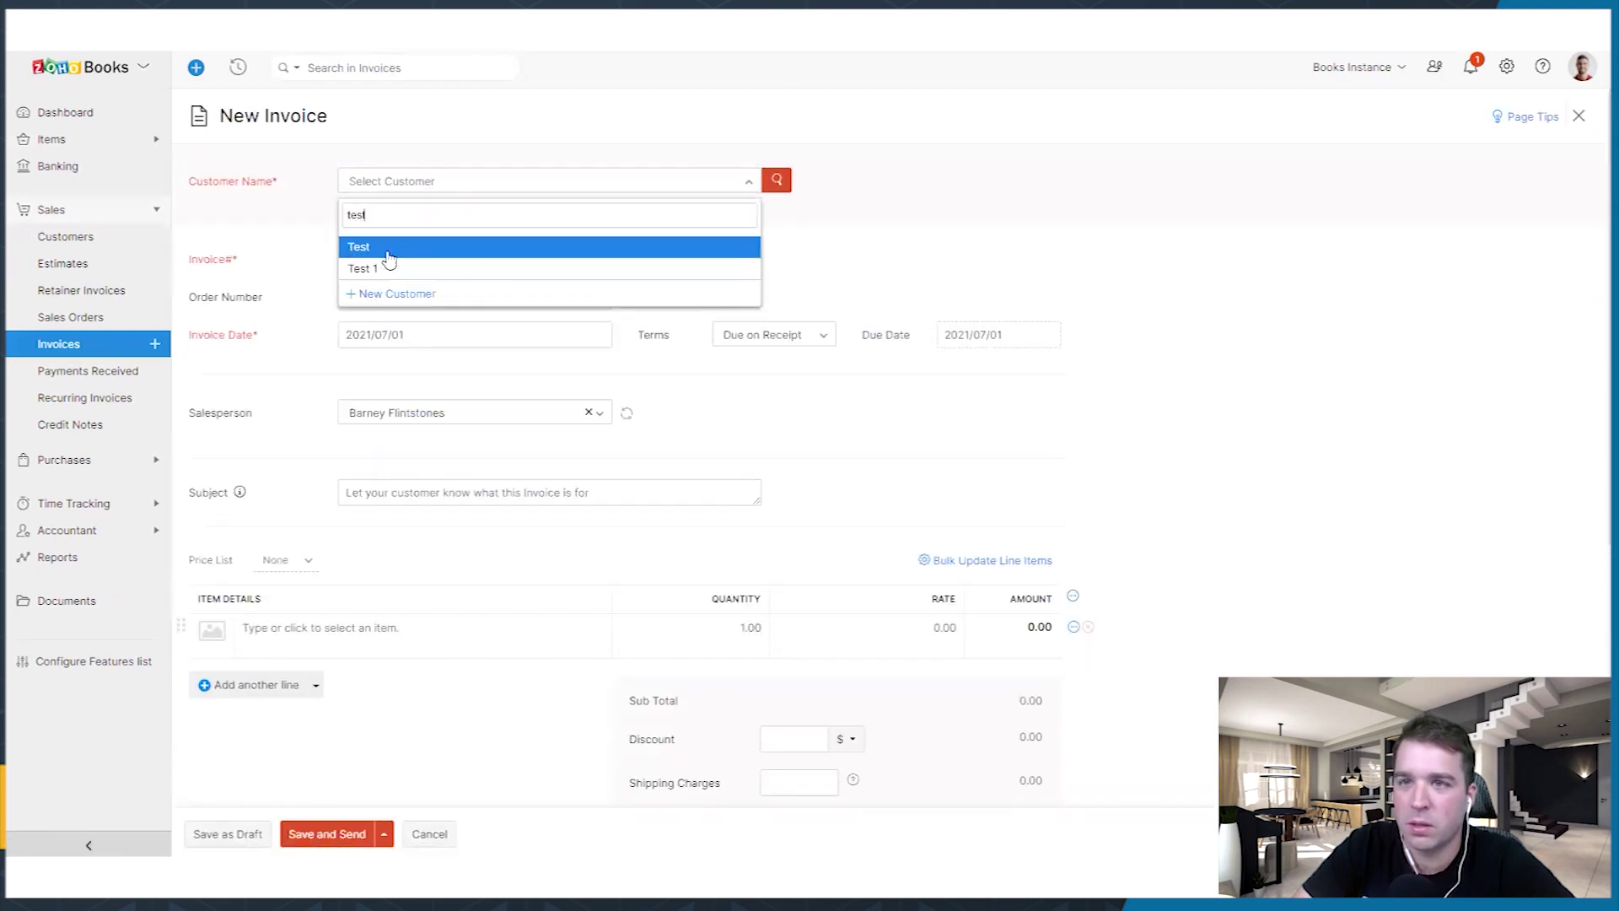
click(392, 249)
click(412, 186)
click(372, 369)
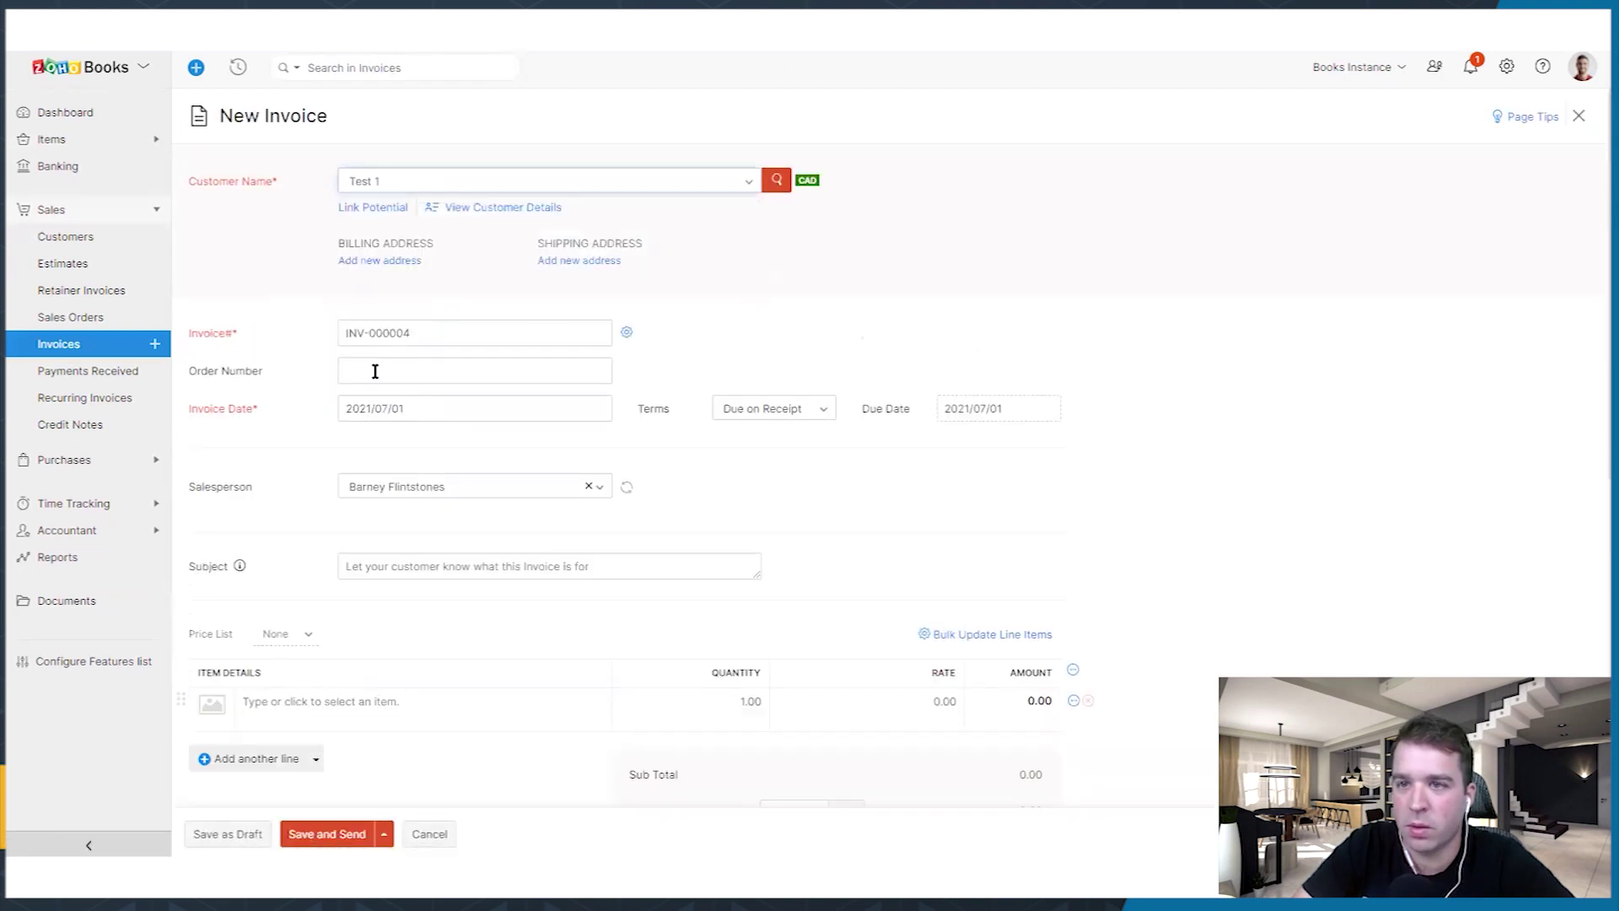
Add the item Audit Review to the invoice with quantity 1 and a rate of 11.5.
scroll(352, 434, down, 3)
click(350, 449)
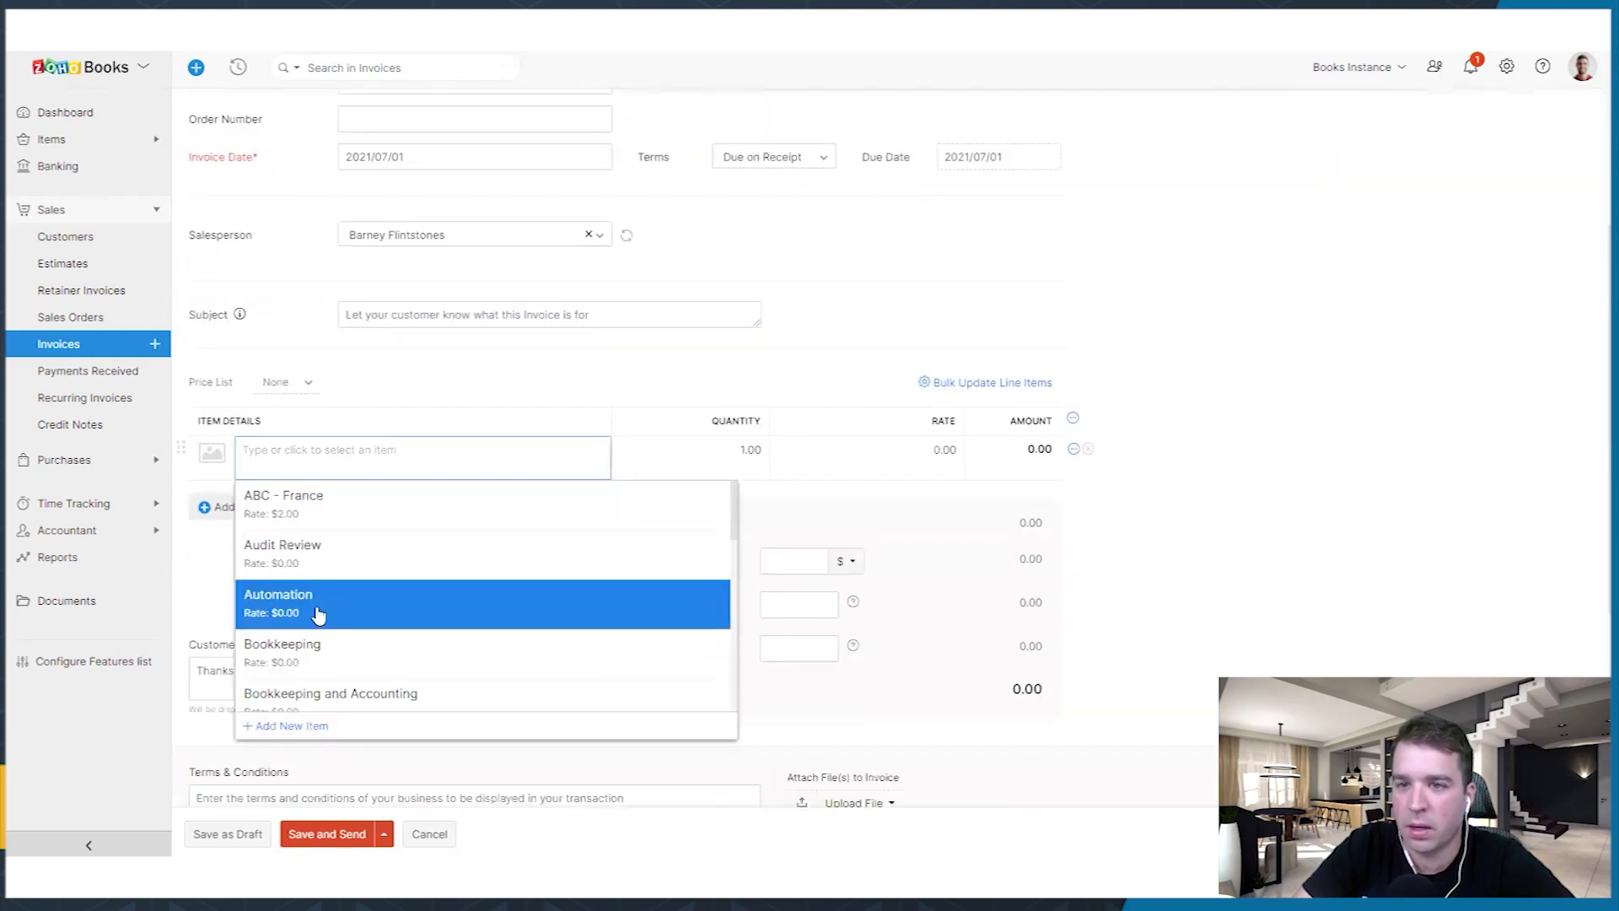
click(289, 564)
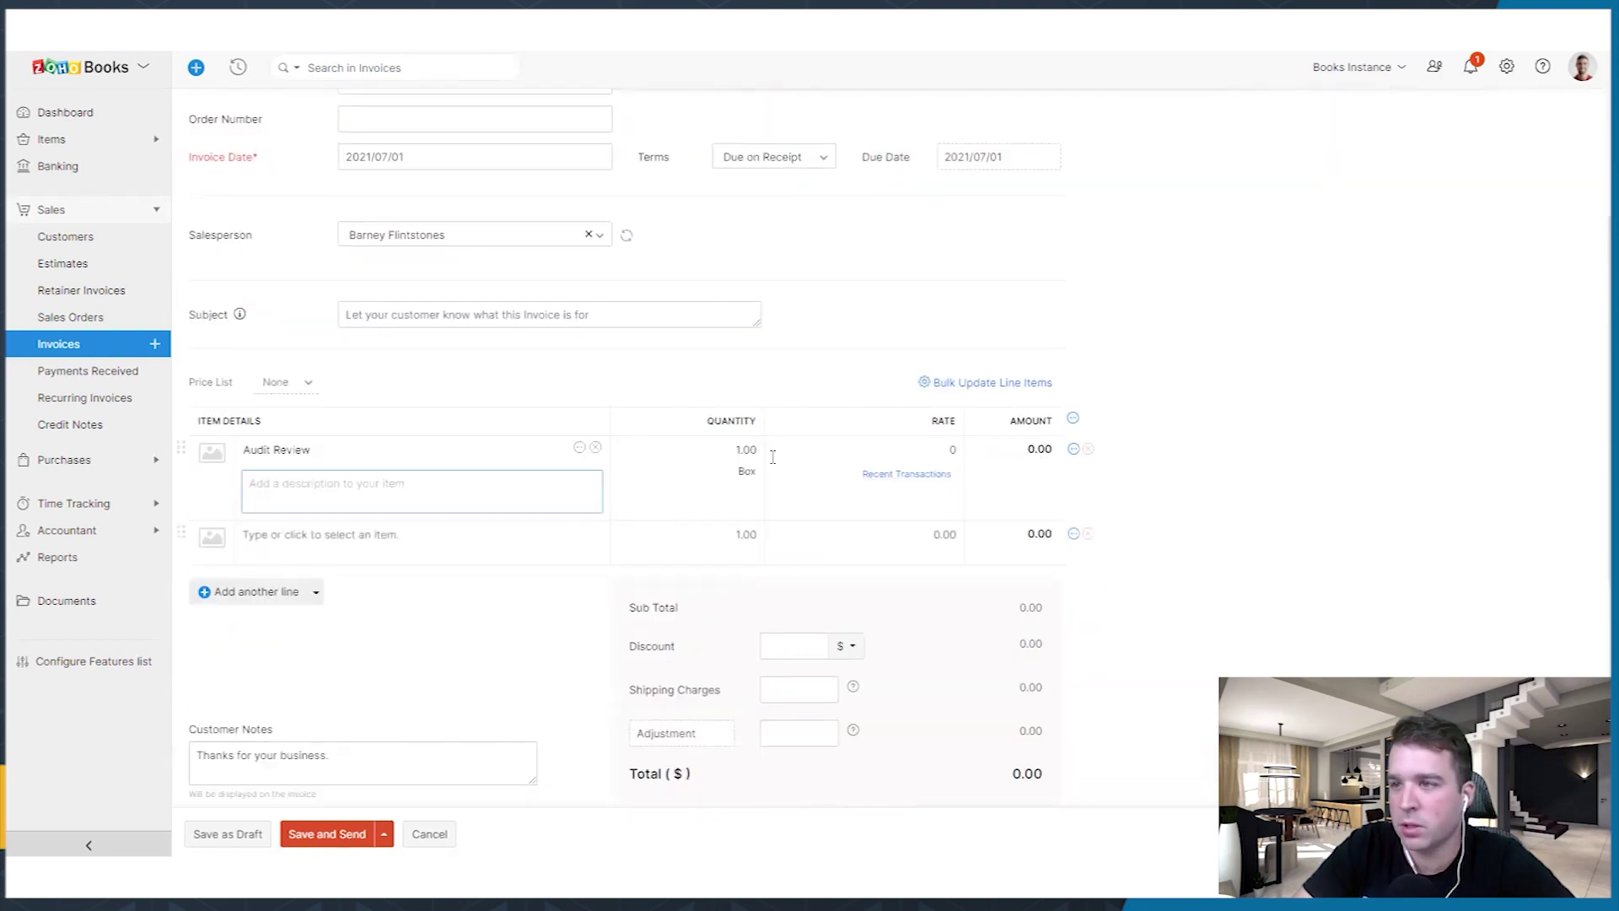
text(1)
click(941, 440)
key(Tab)
key(shift+Tab)
key(shift+Tab)
text(1)
key(Tab)
text(11.5)
key(Tab)
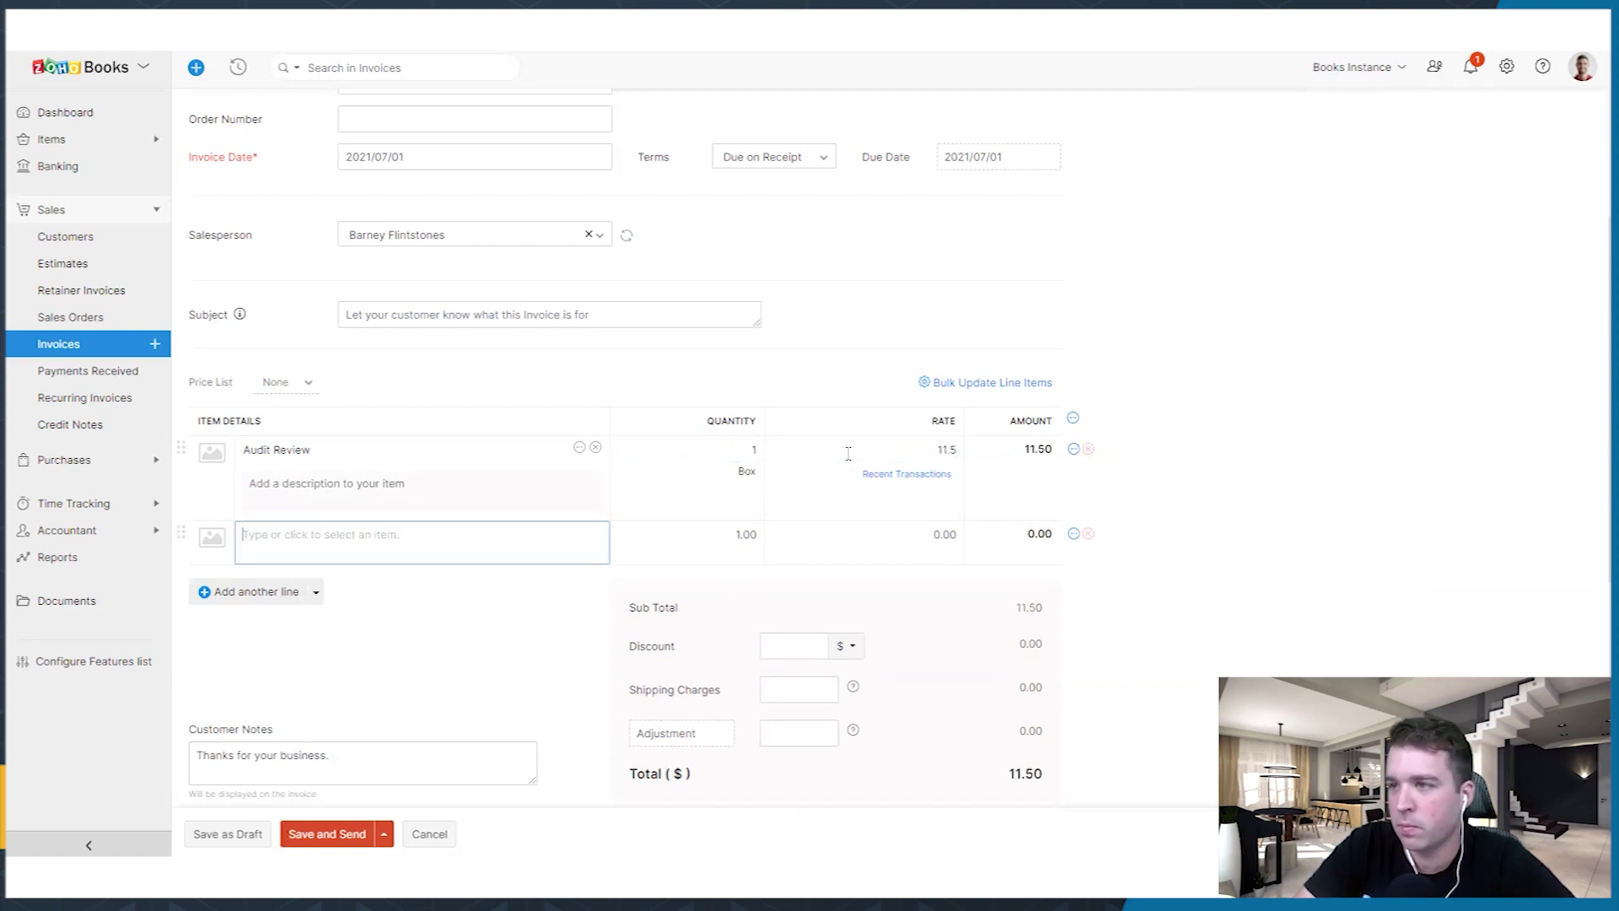
Save the invoice as a draft and mark it as sent.
scroll(408, 655, down, 3)
click(248, 843)
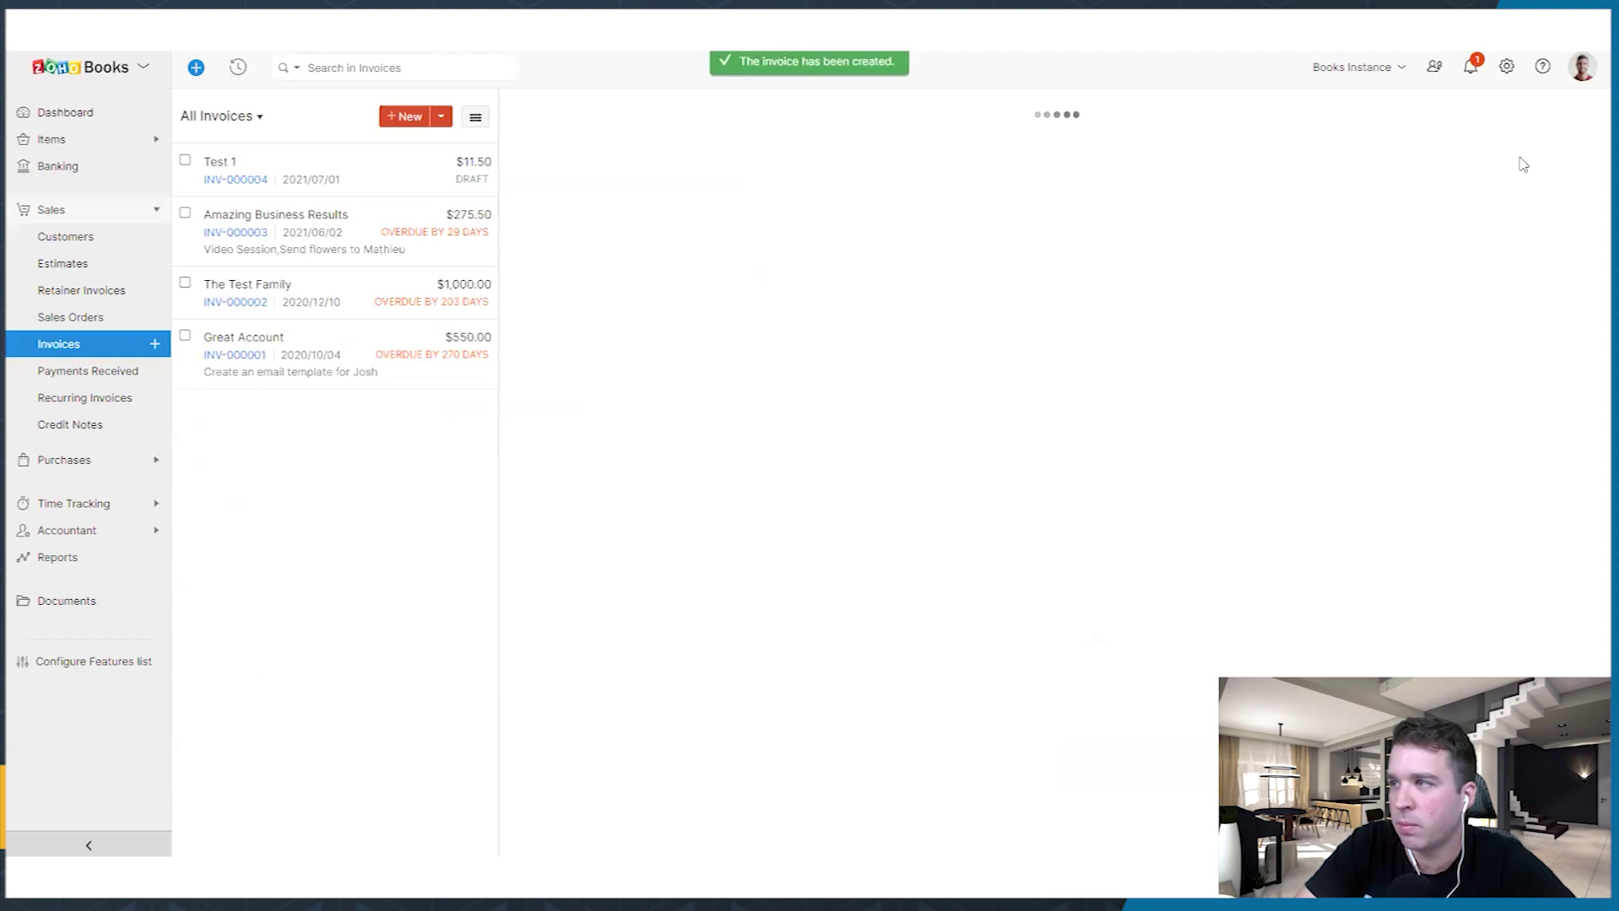
click(1535, 236)
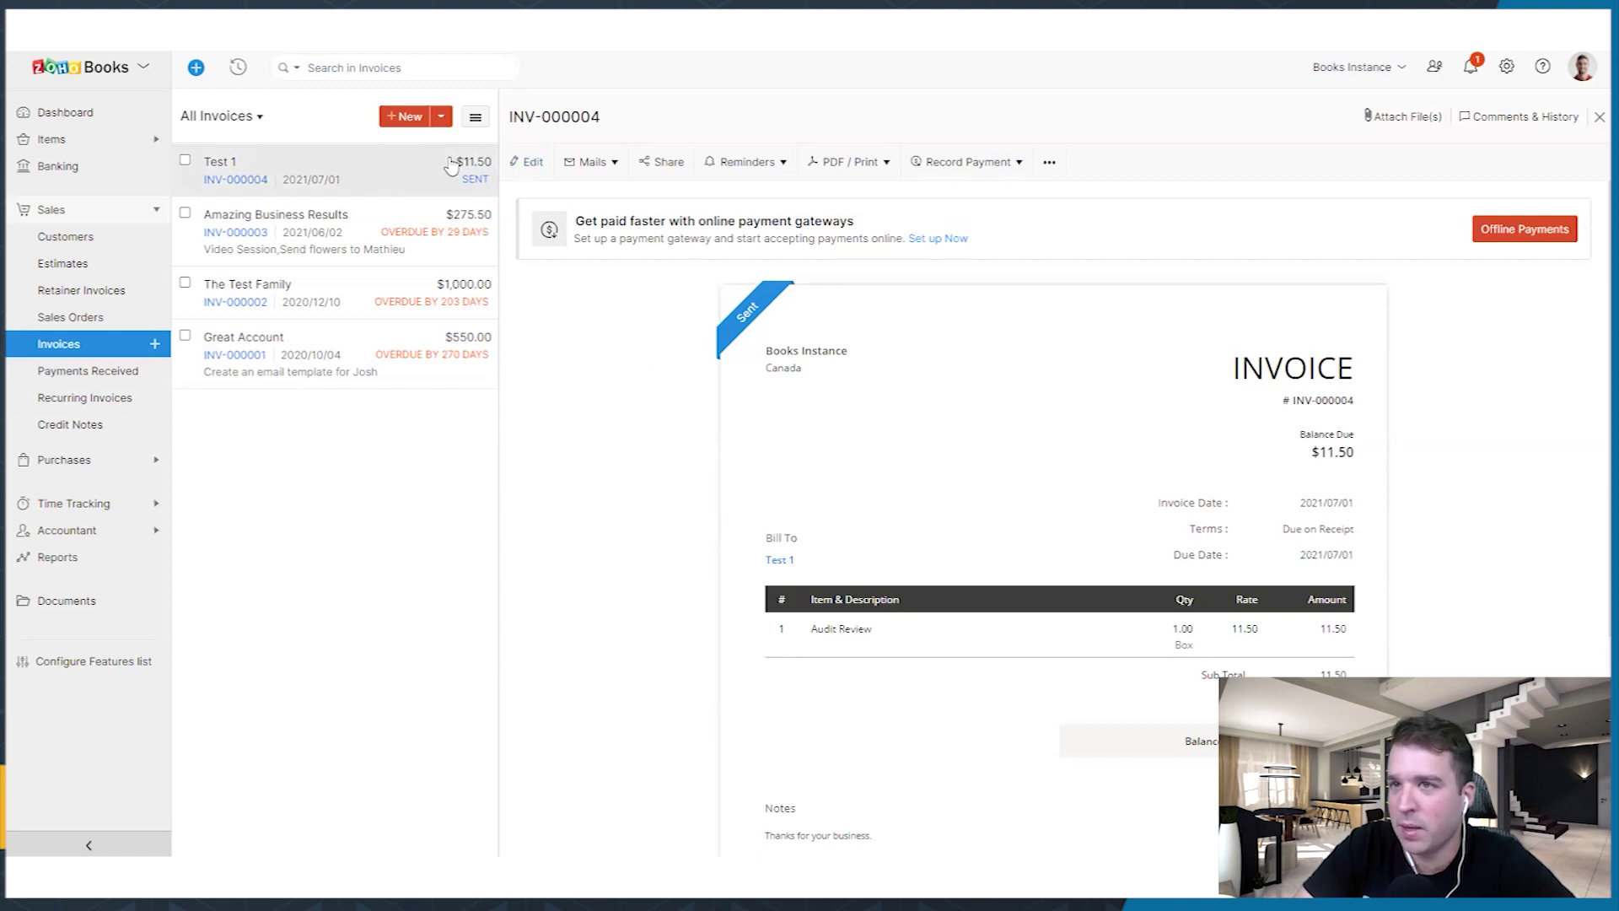
Edit the Test 1 invoice and add a second line for ABC - France at a rate of 125.
click(534, 163)
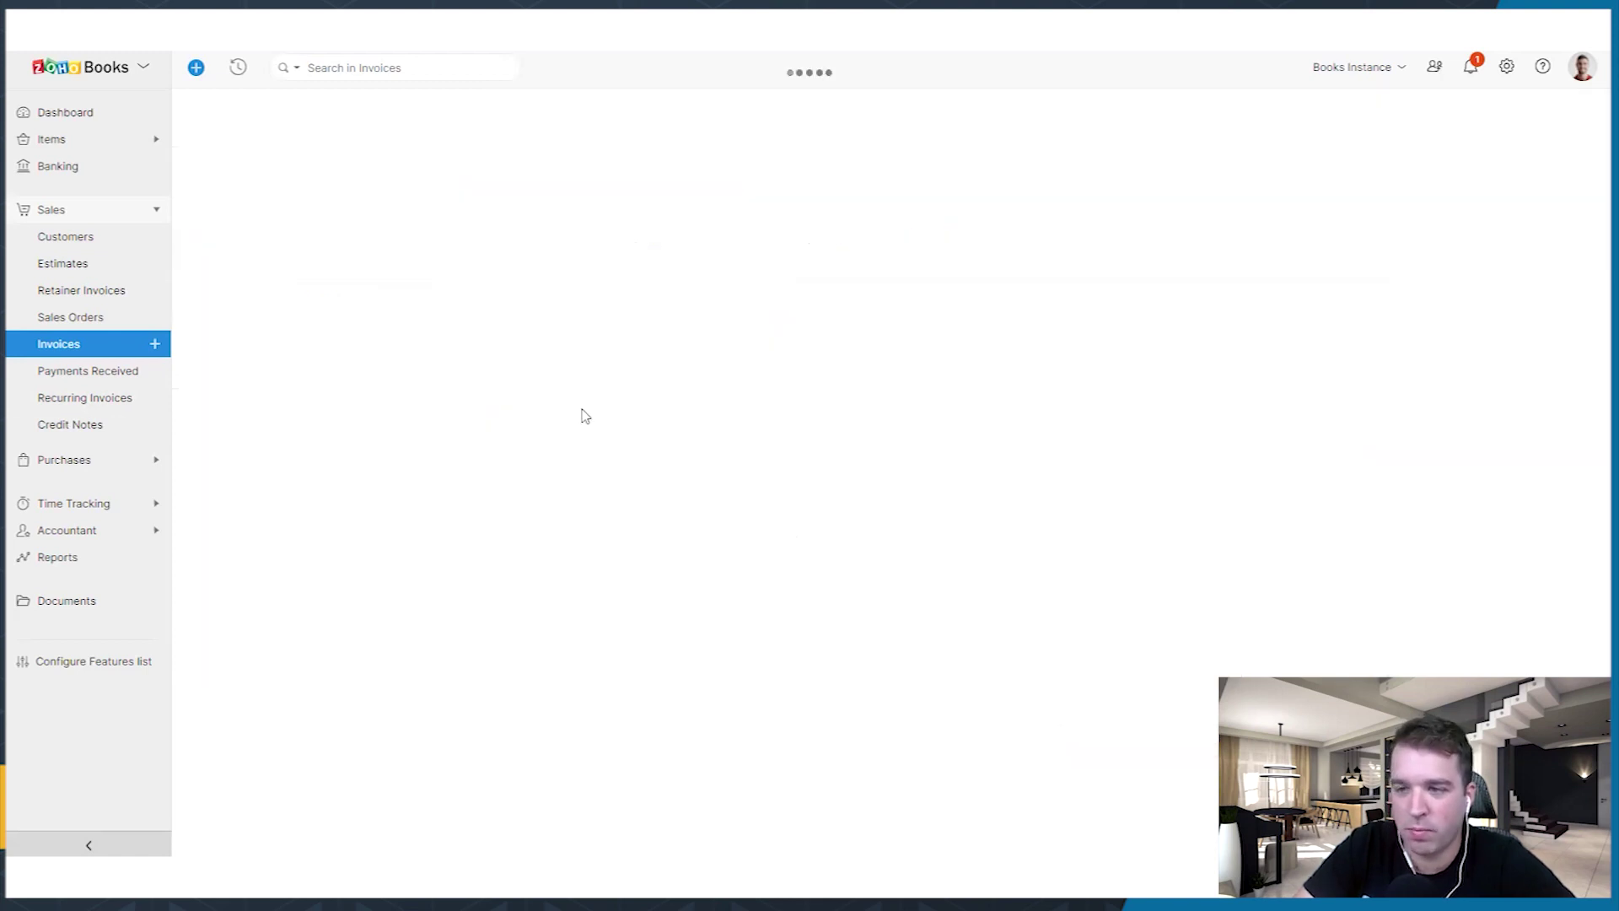
scroll(314, 556, down, 4)
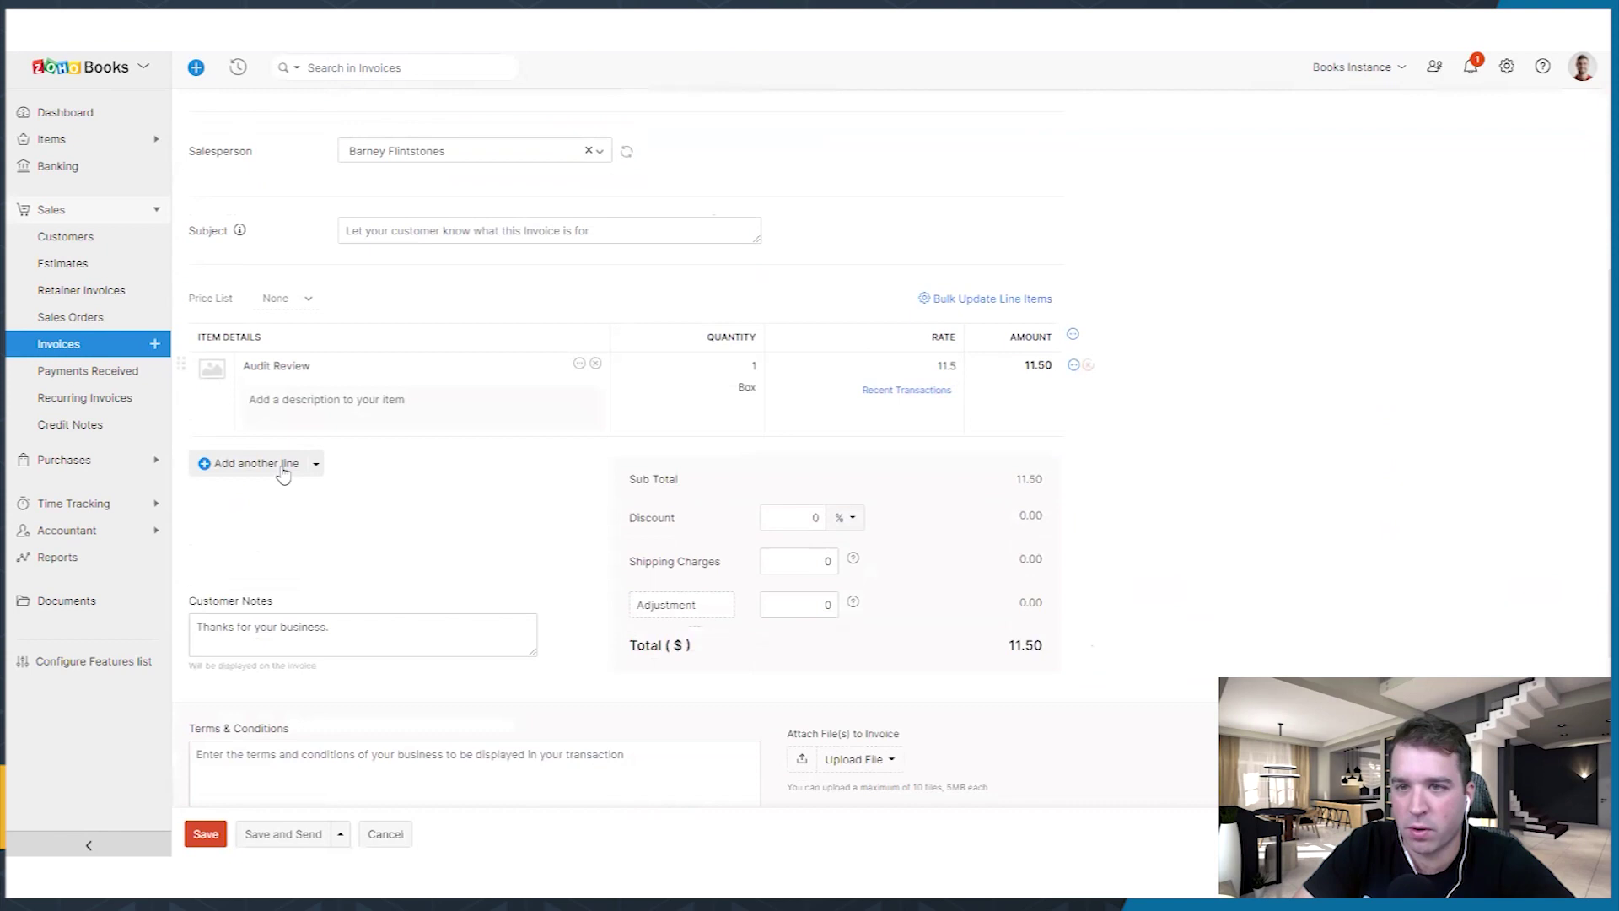
click(278, 464)
click(305, 517)
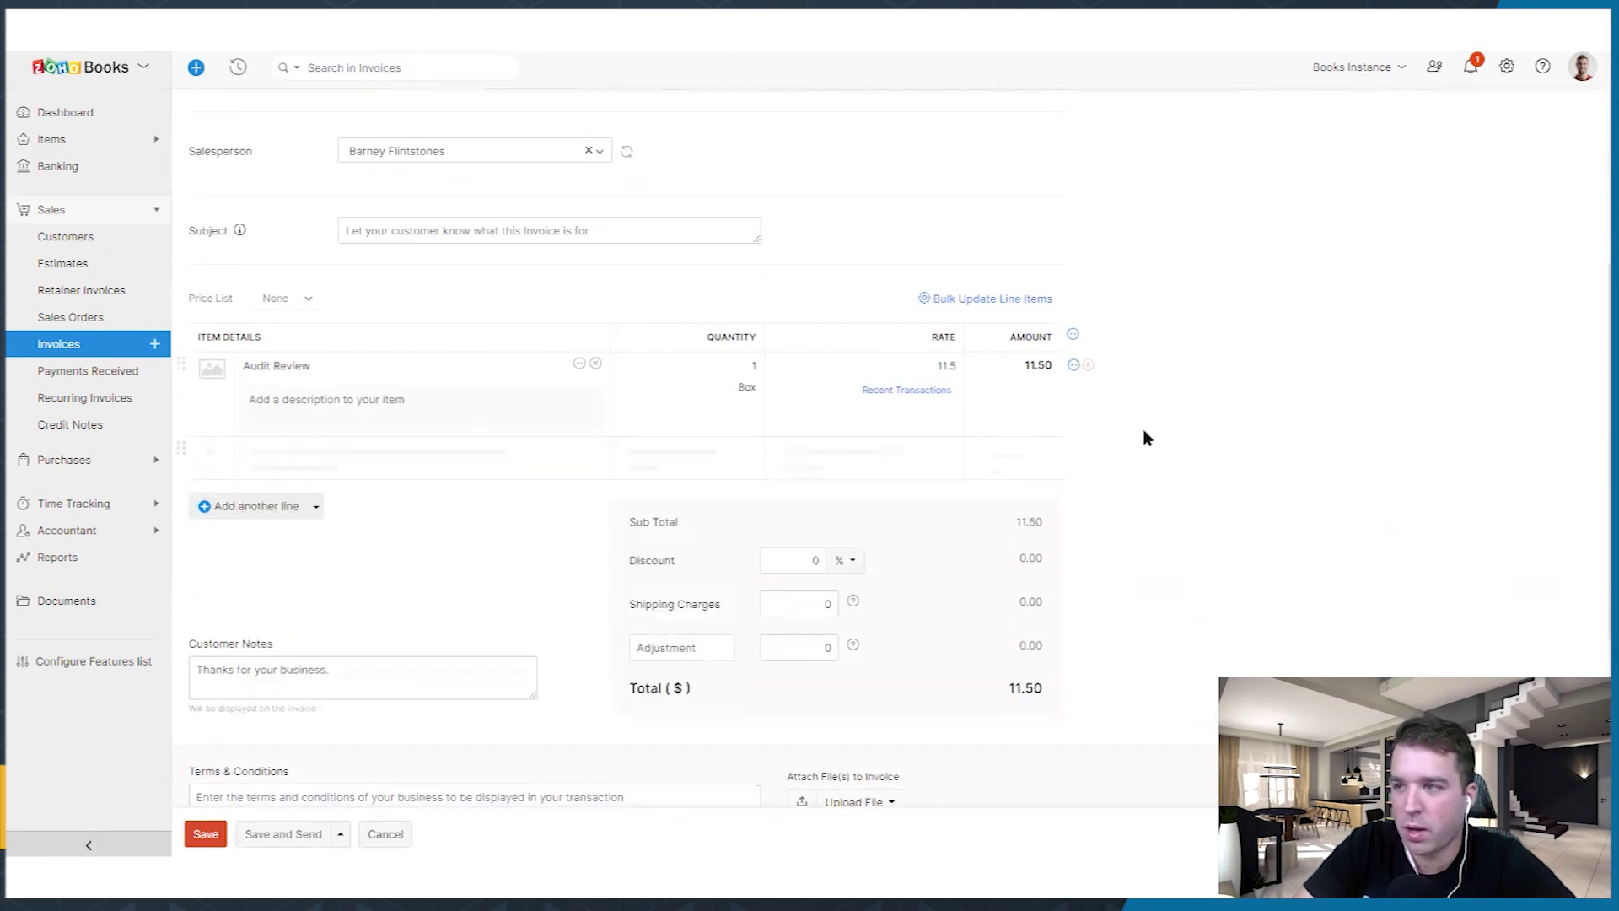
click(846, 455)
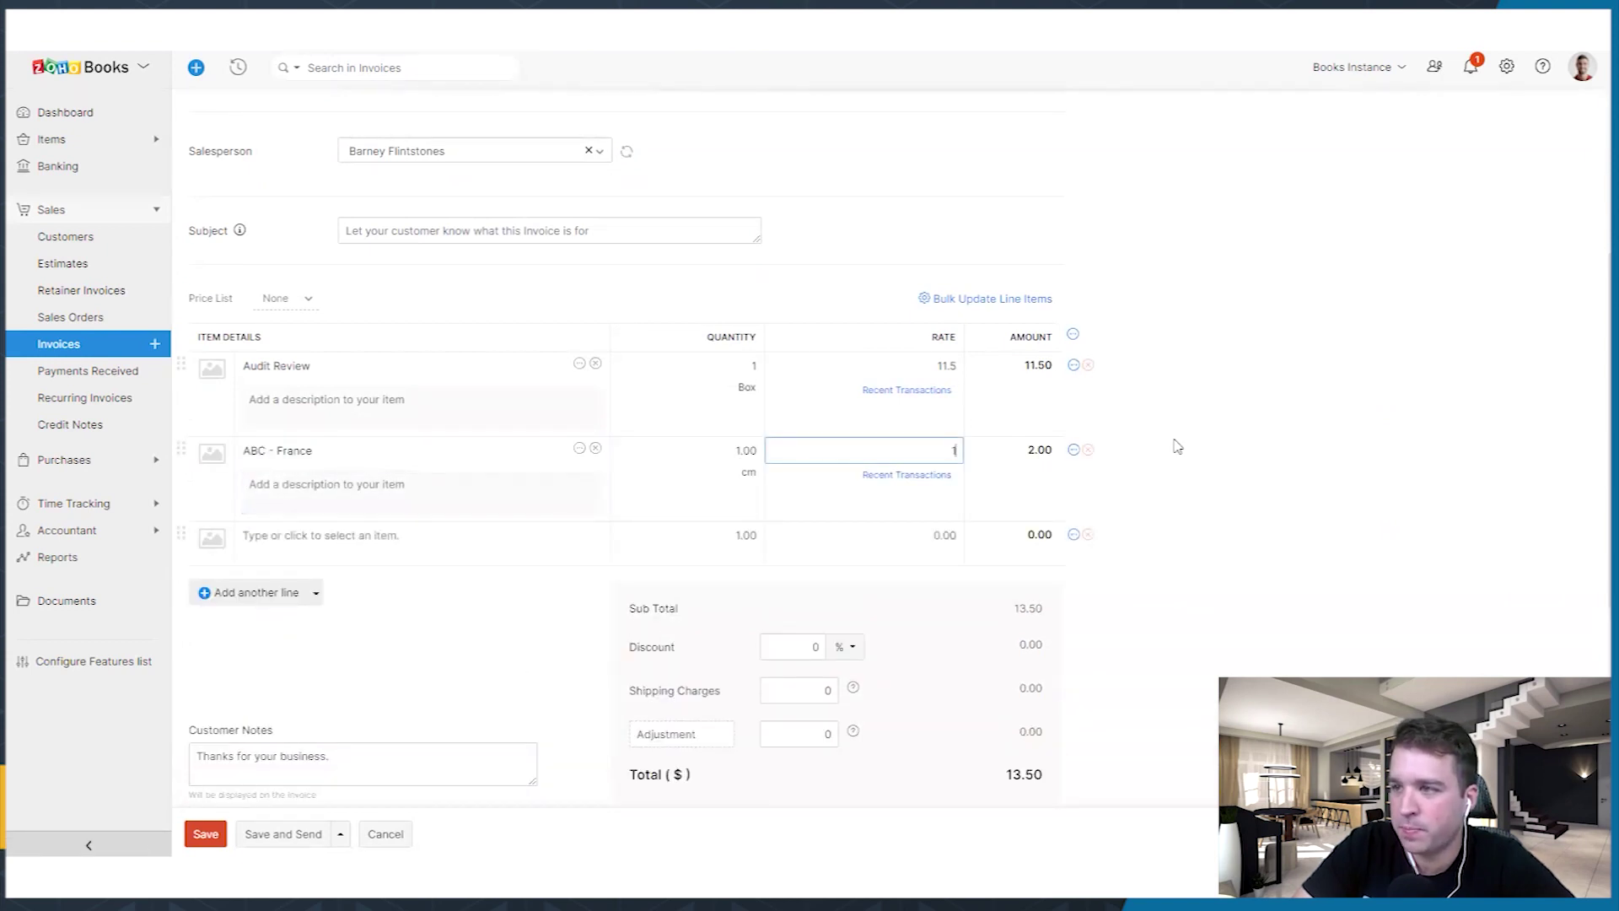
key(Tab)
Show the ABC - France line's additional information and set its Division reporting tag to Bookkeeping.
click(1074, 449)
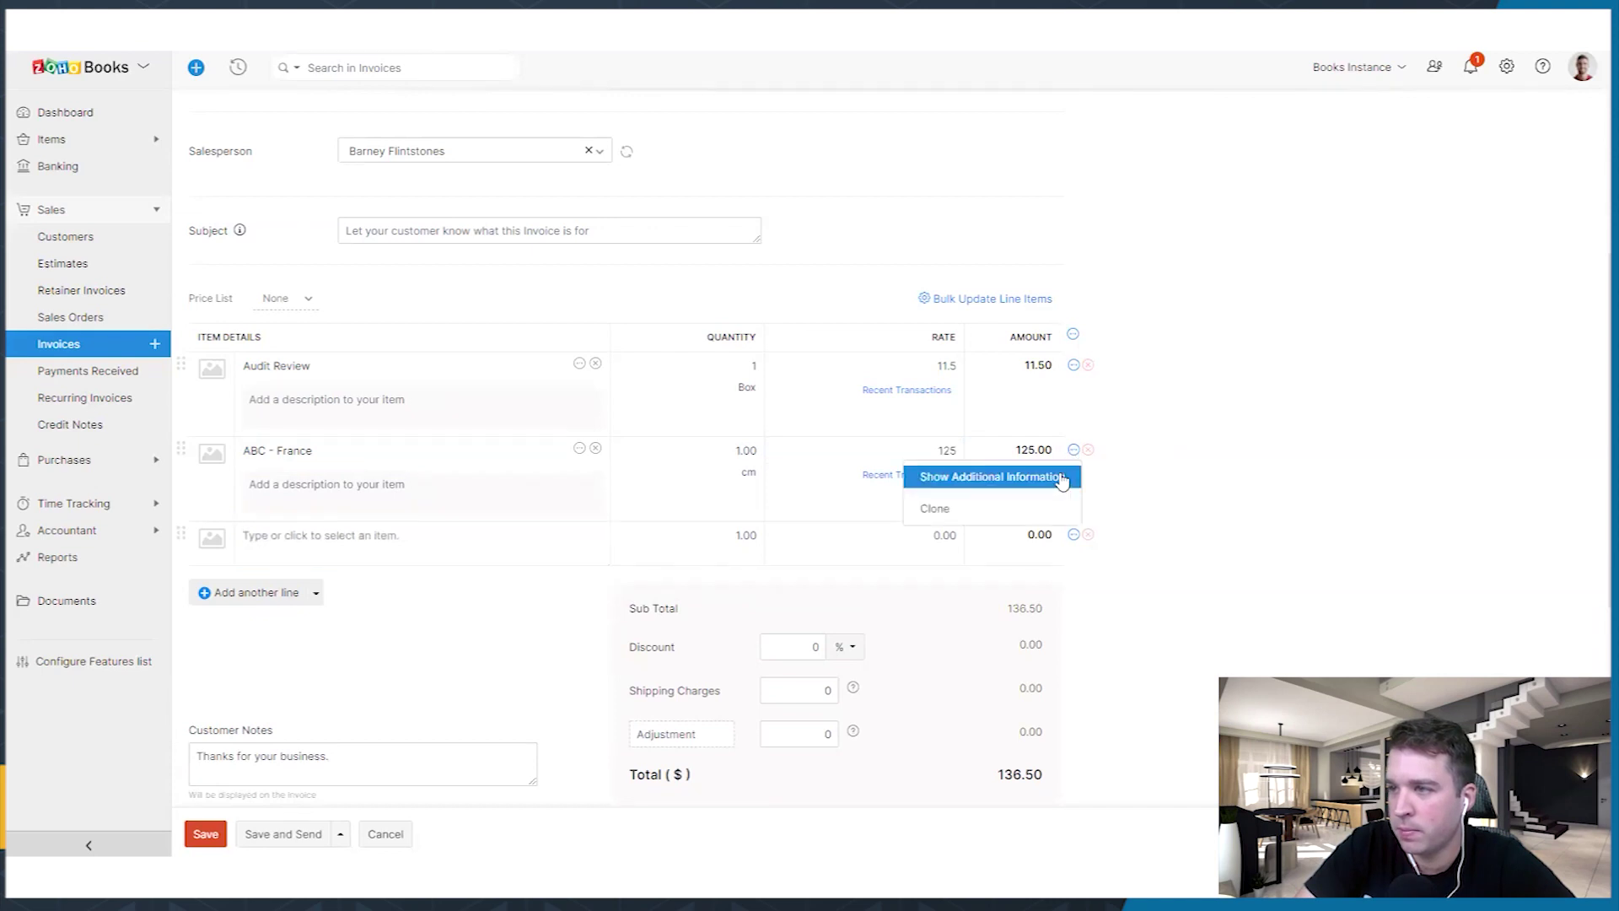
click(1065, 473)
click(447, 540)
click(543, 641)
click(478, 703)
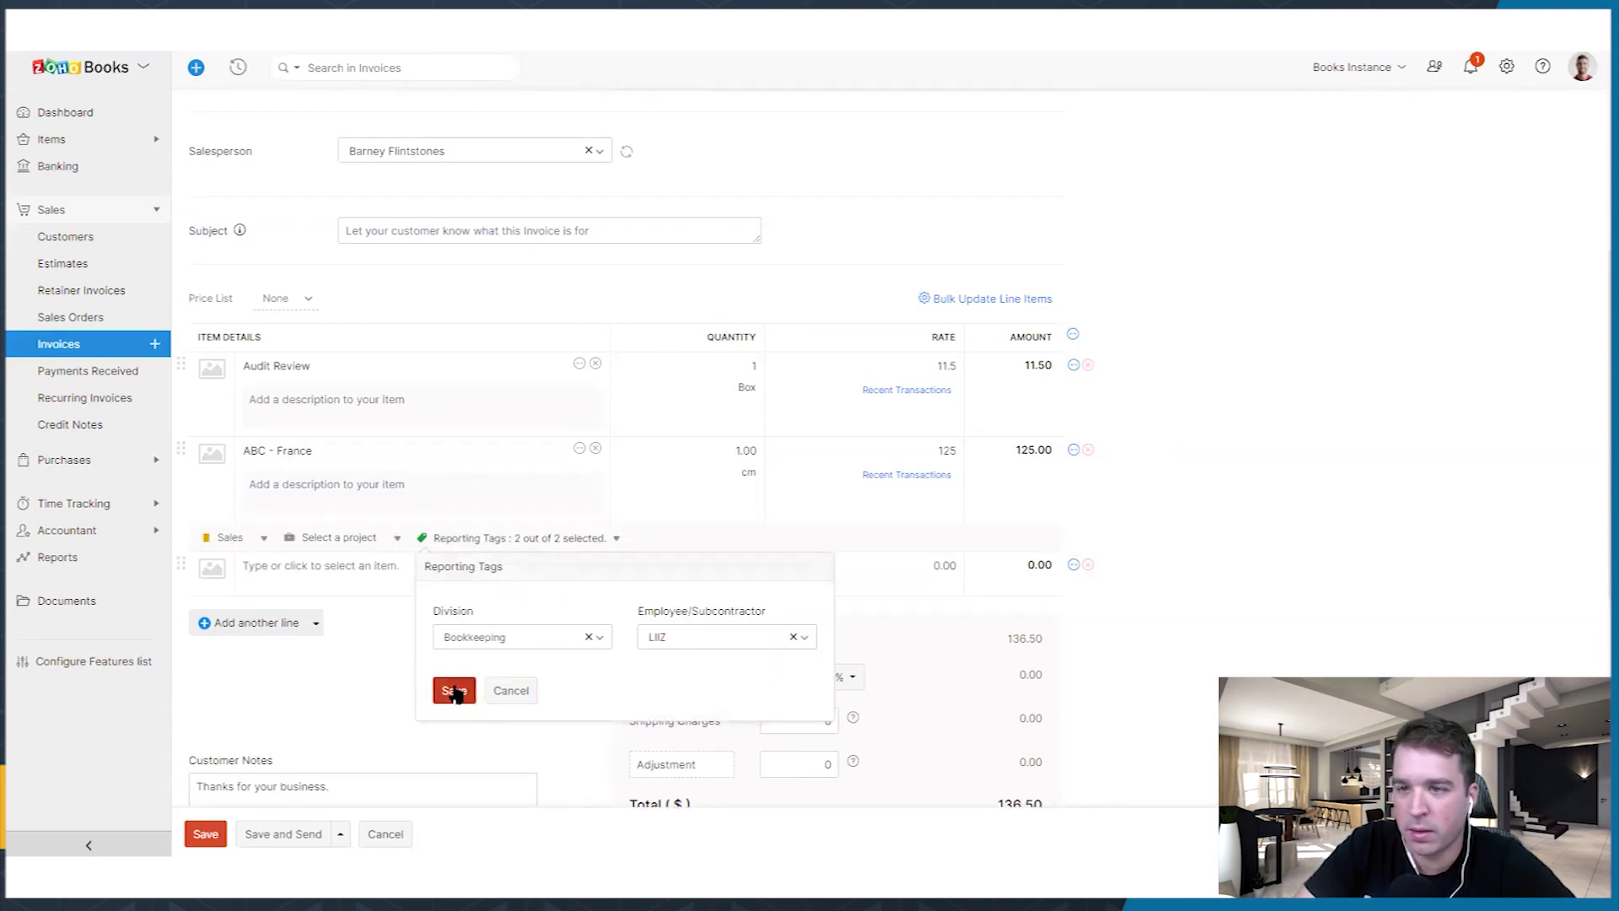
click(453, 692)
Save the edited invoice, giving ADJ as the reason for changing it.
scroll(325, 653, down, 4)
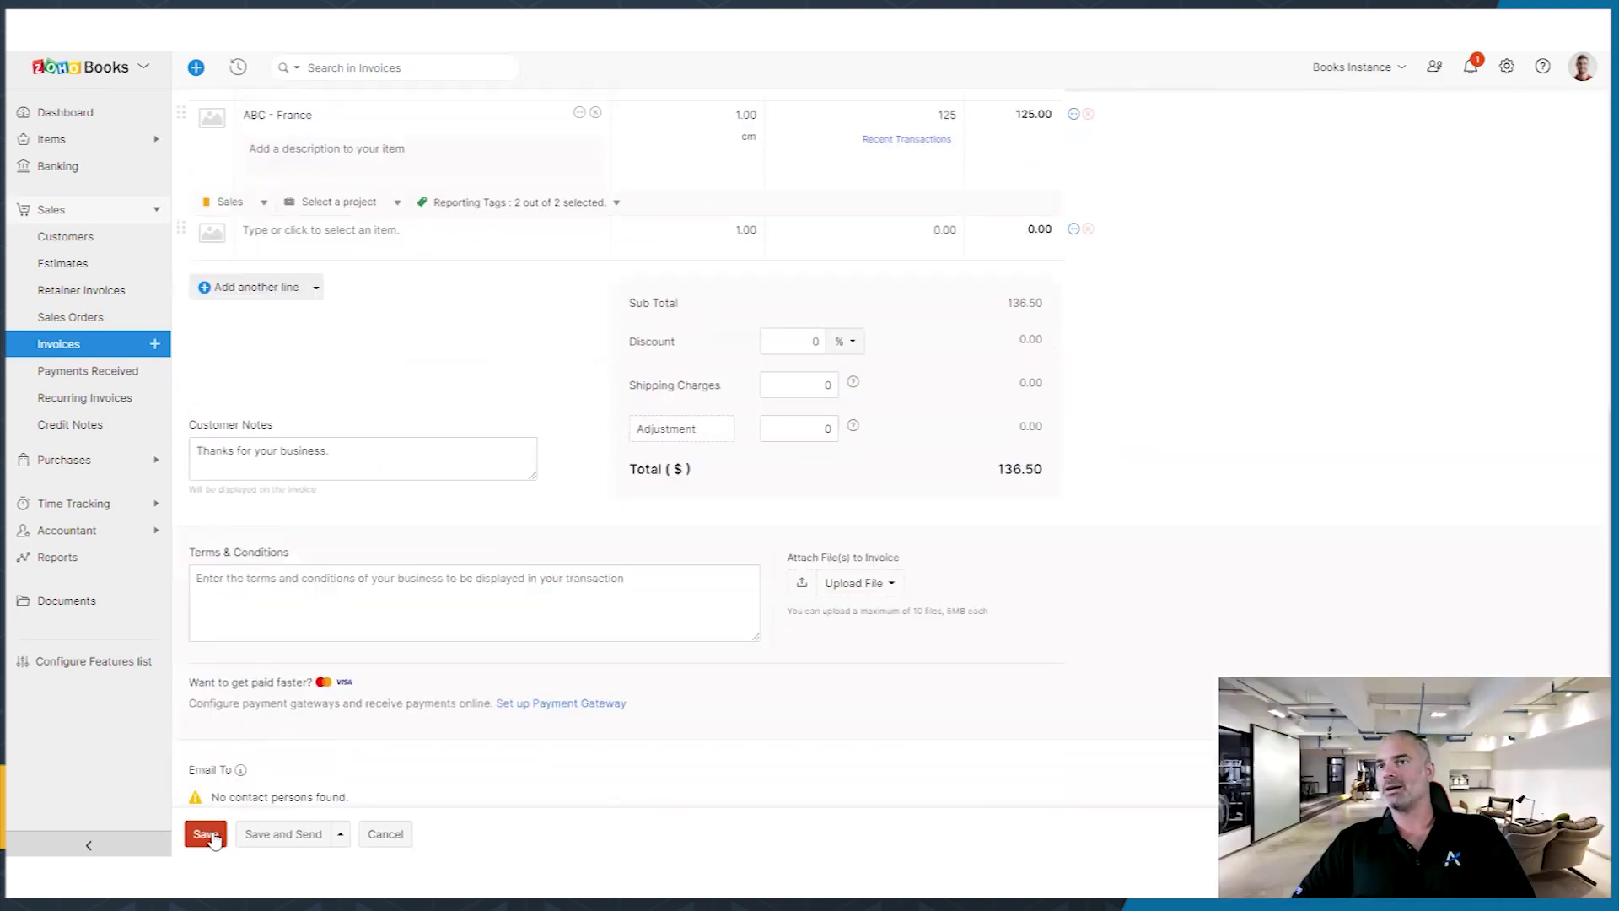
scroll(385, 654, up, 2)
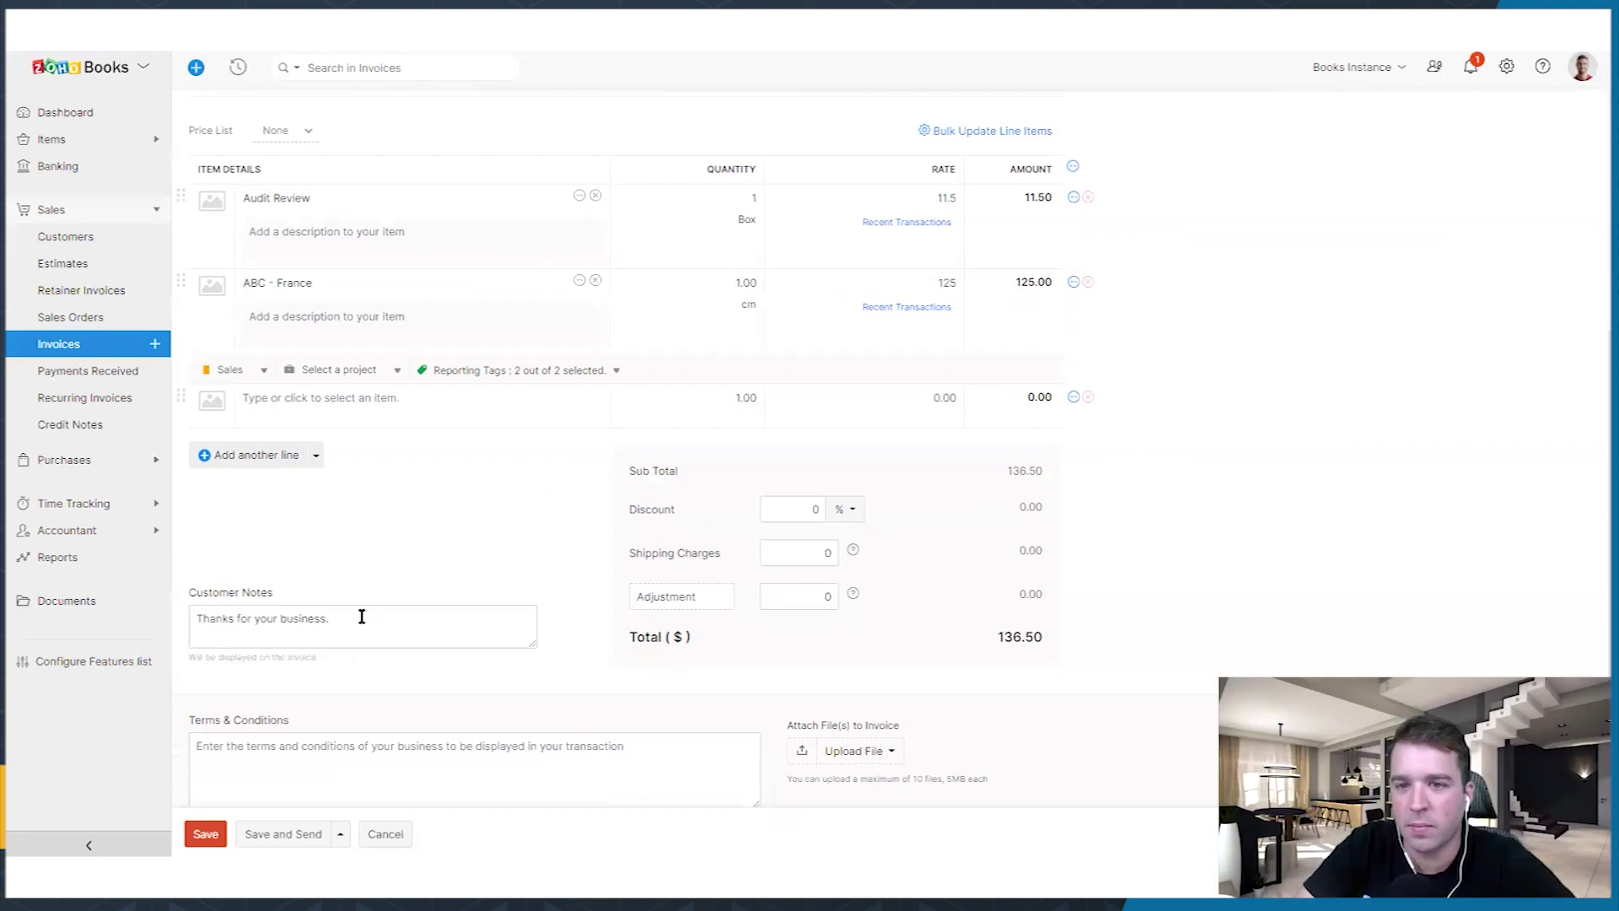
click(206, 834)
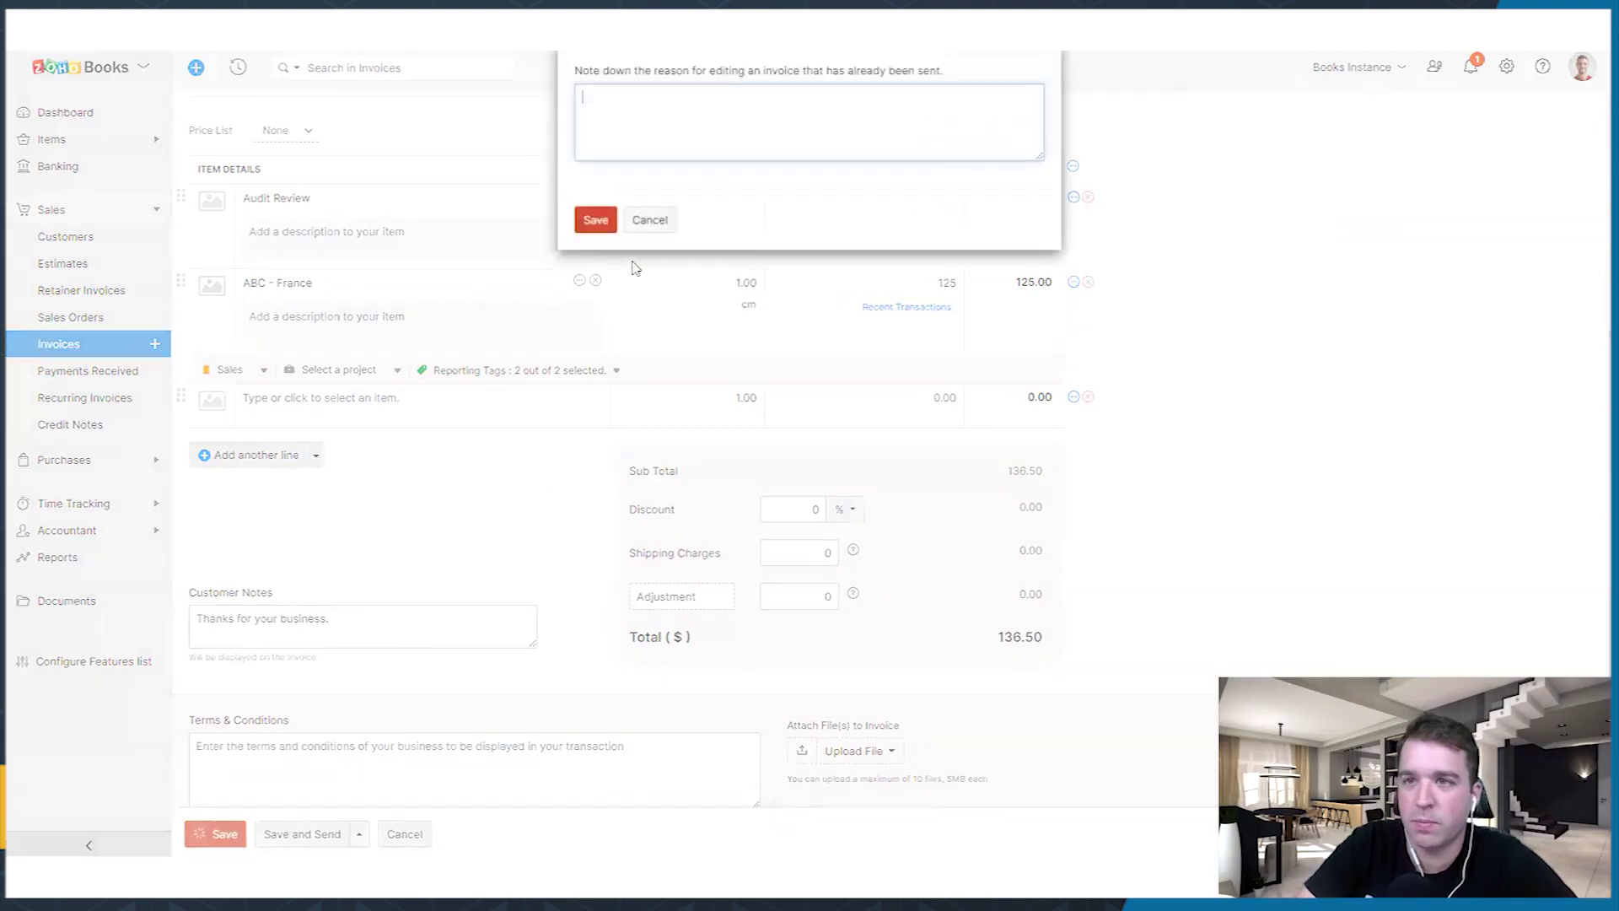
text(ABC)
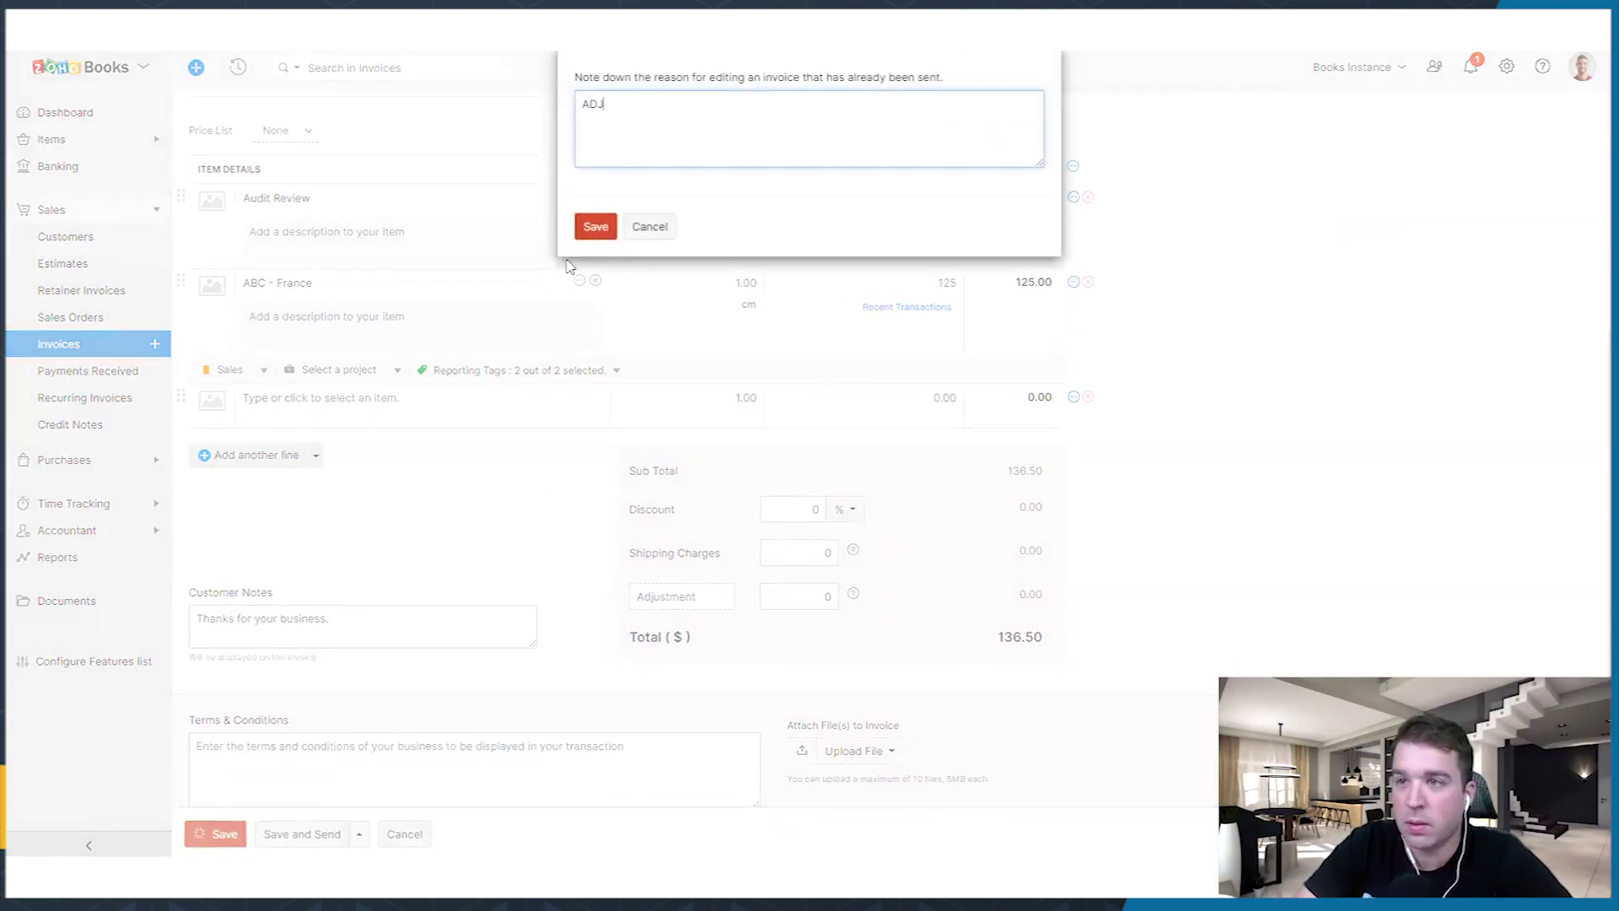
click(594, 226)
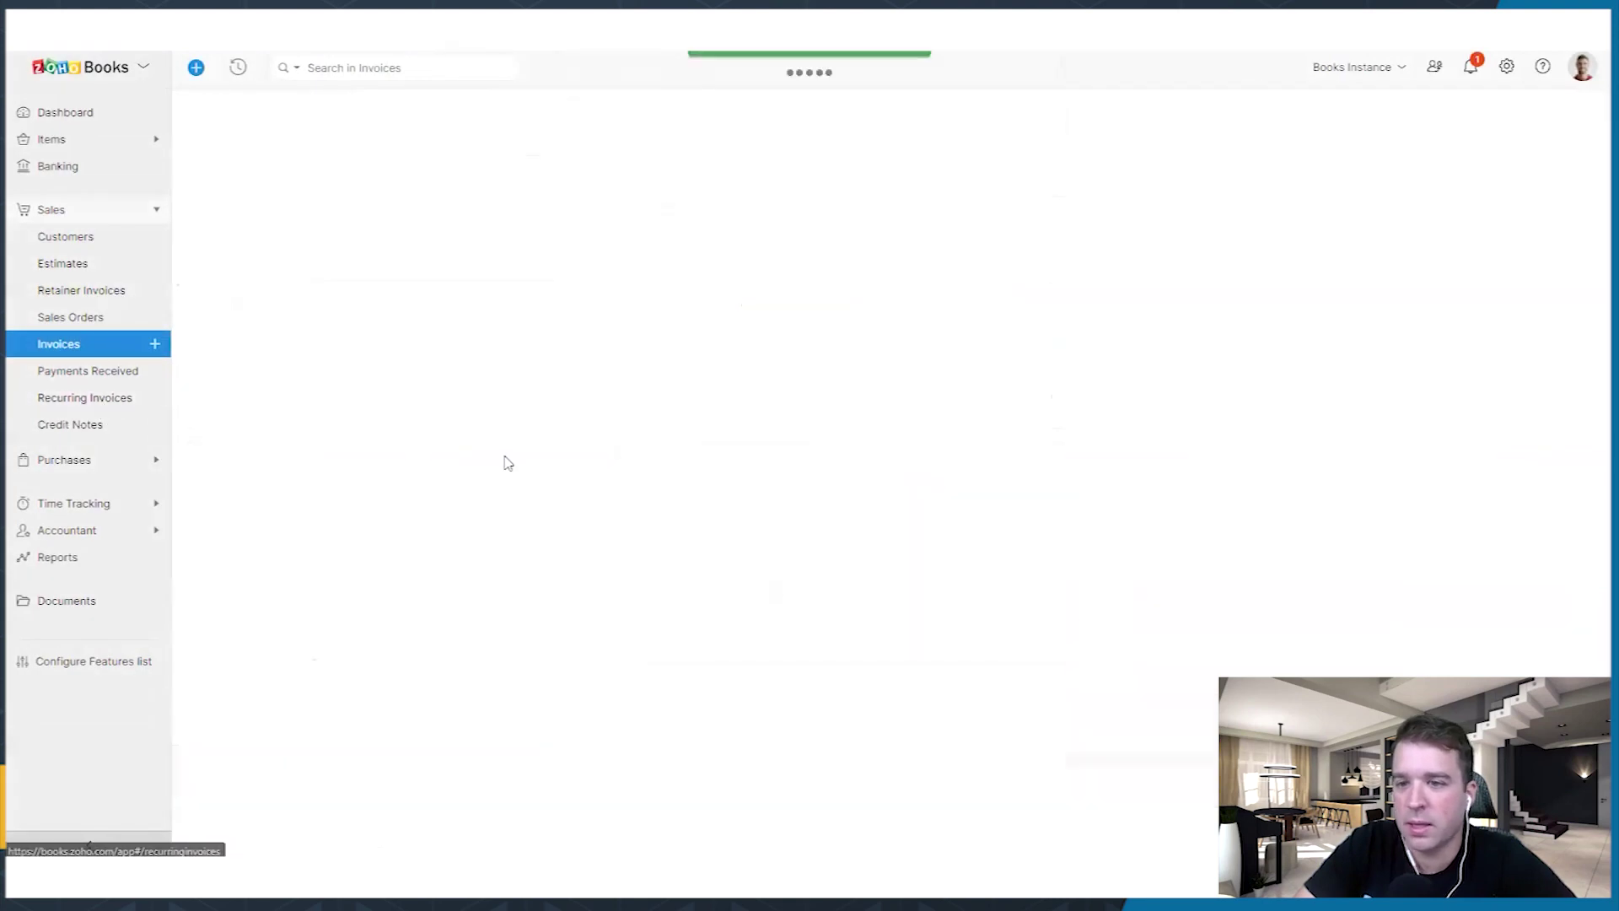
Open the Profit and Loss report for this month and review its income, cost and profit lines.
click(59, 559)
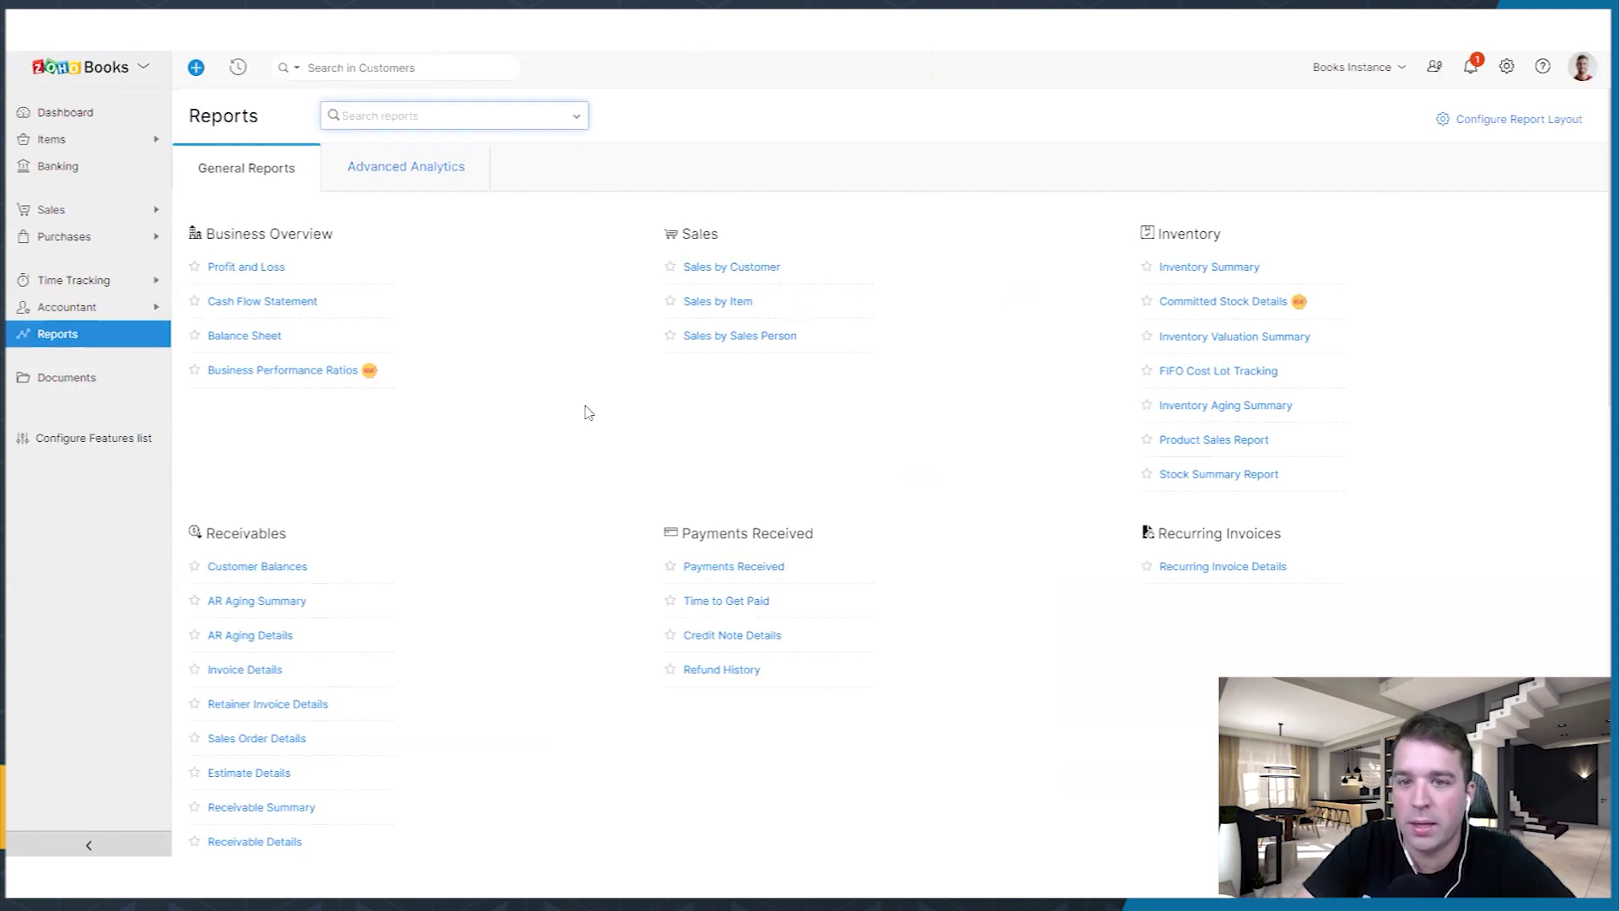
click(236, 266)
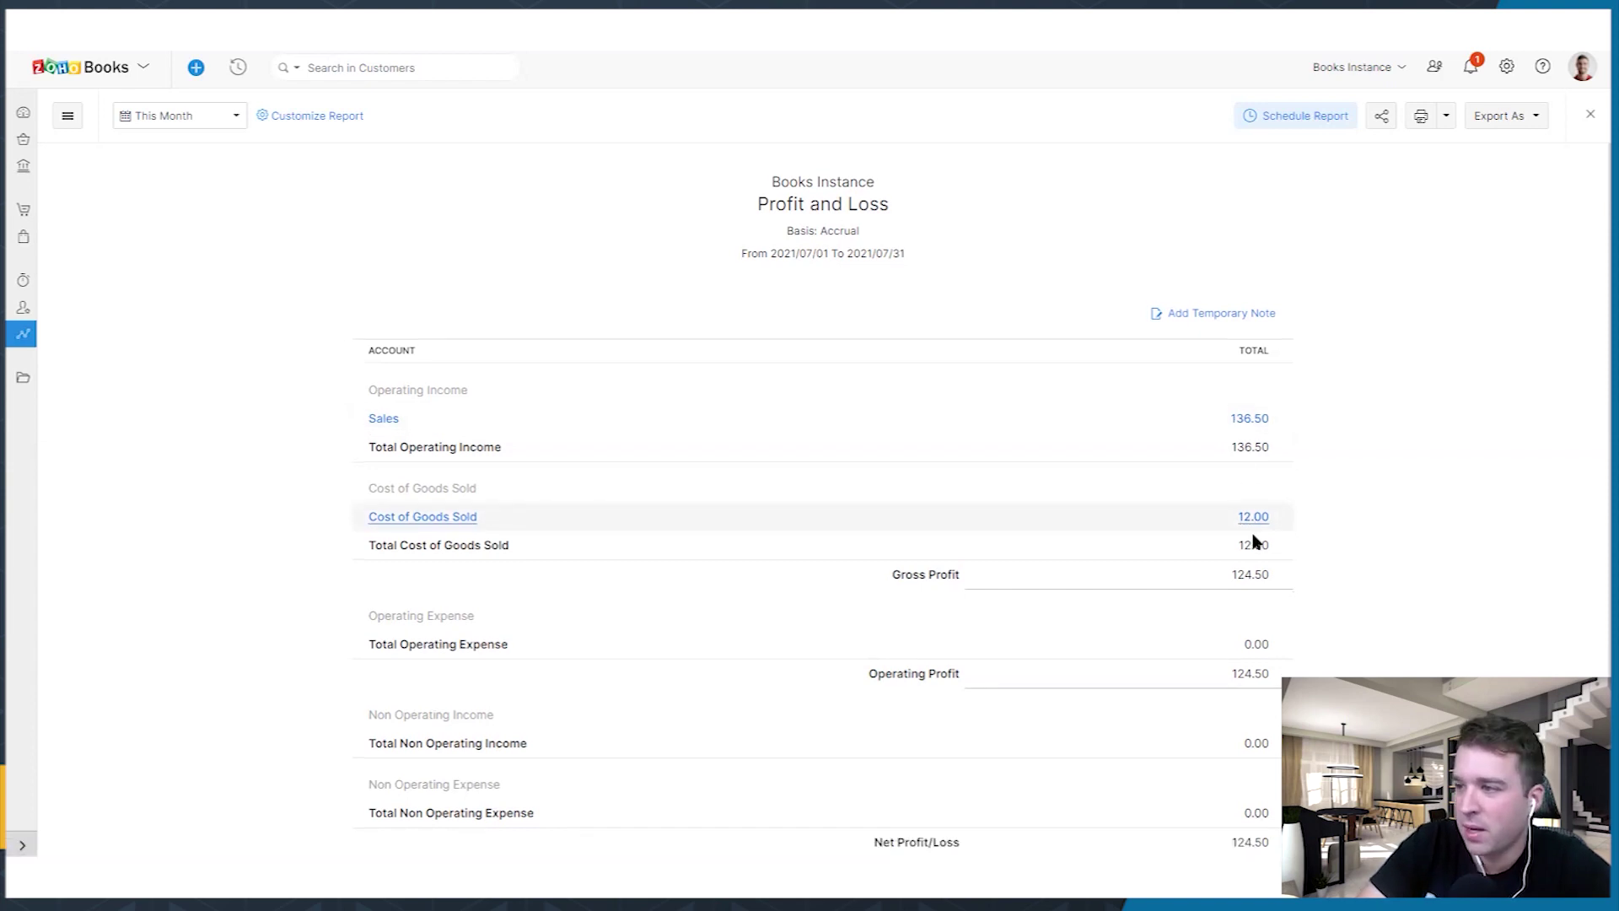
scroll(1254, 534, down, 2)
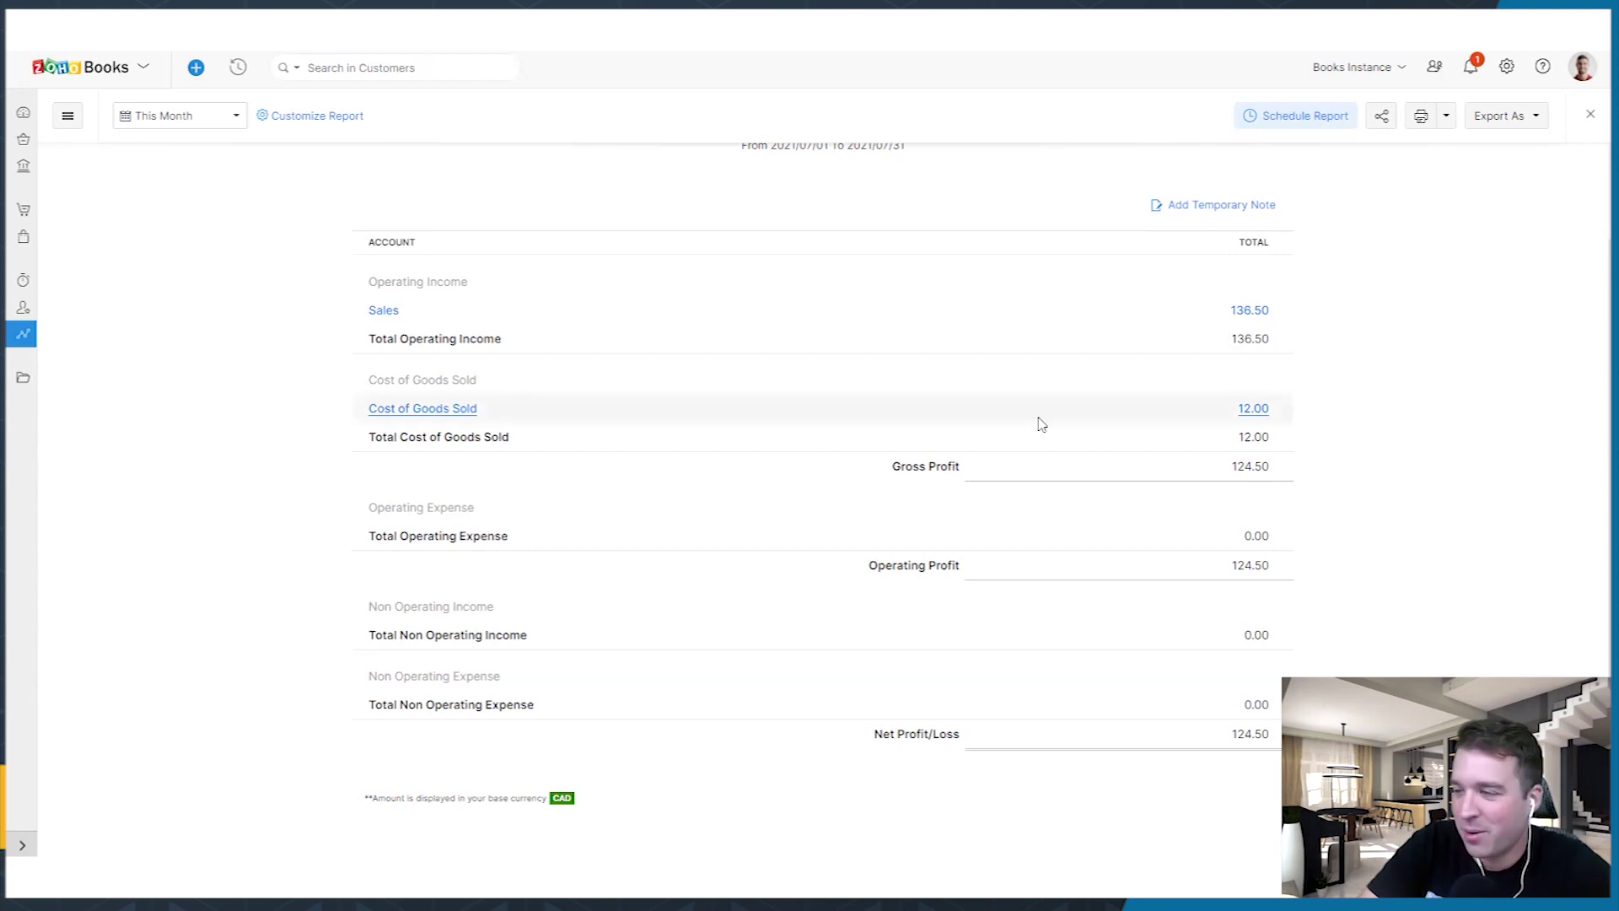
scroll(1072, 432, up, 1)
scroll(1072, 433, up, 2)
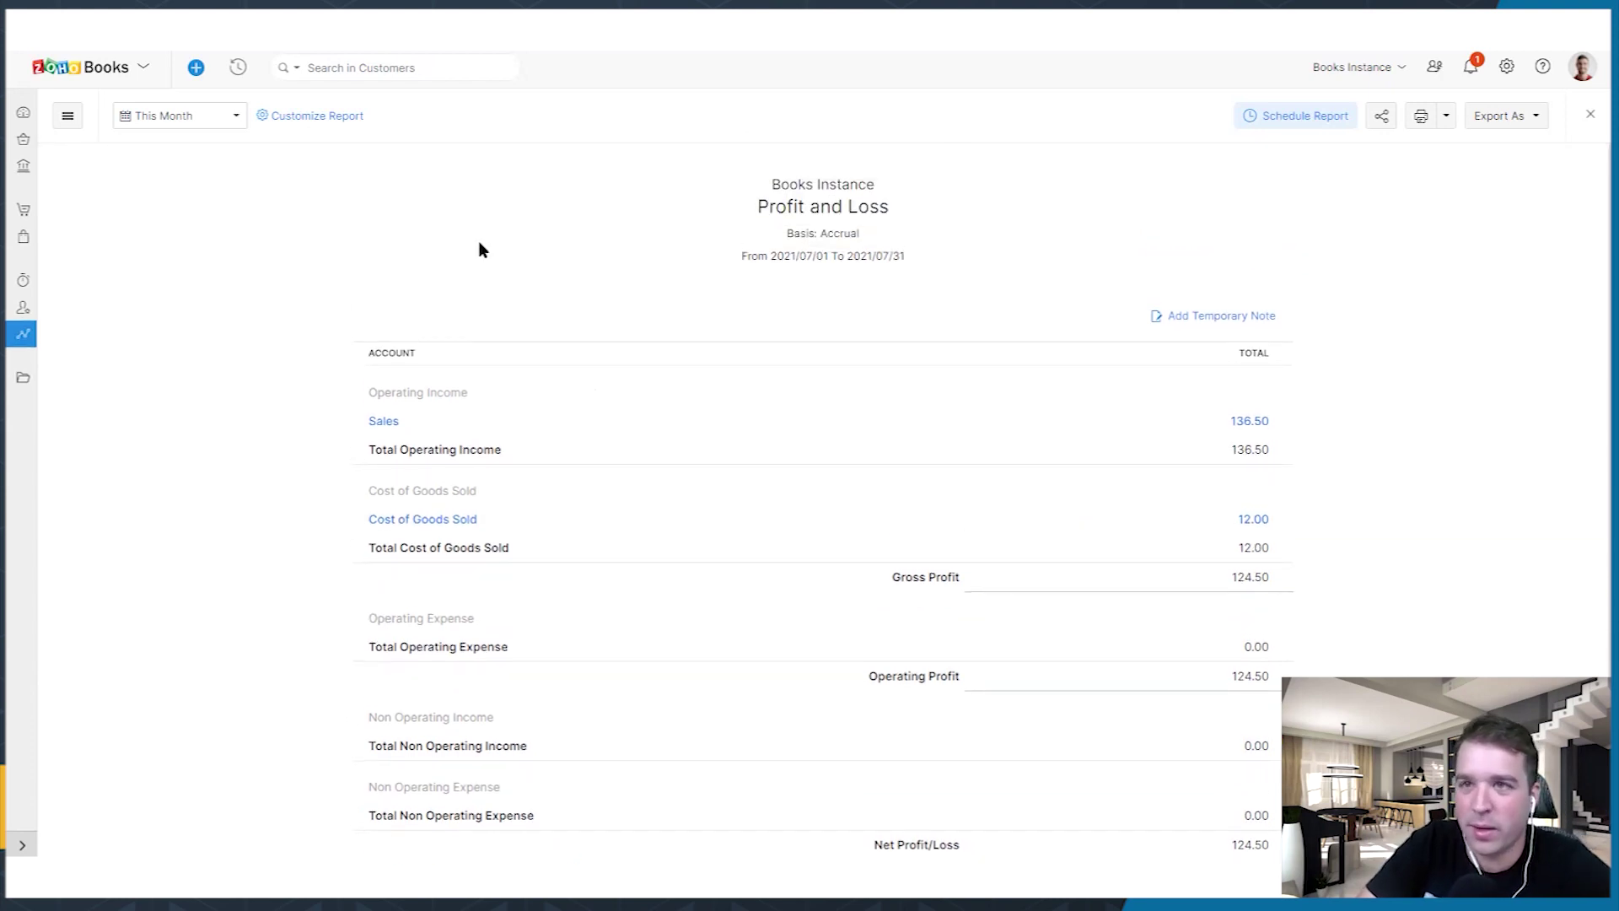
Customize the Profit and Loss report with an advanced filter where Employee/Subcontractor is in the first listed employee tag, and run it.
click(352, 120)
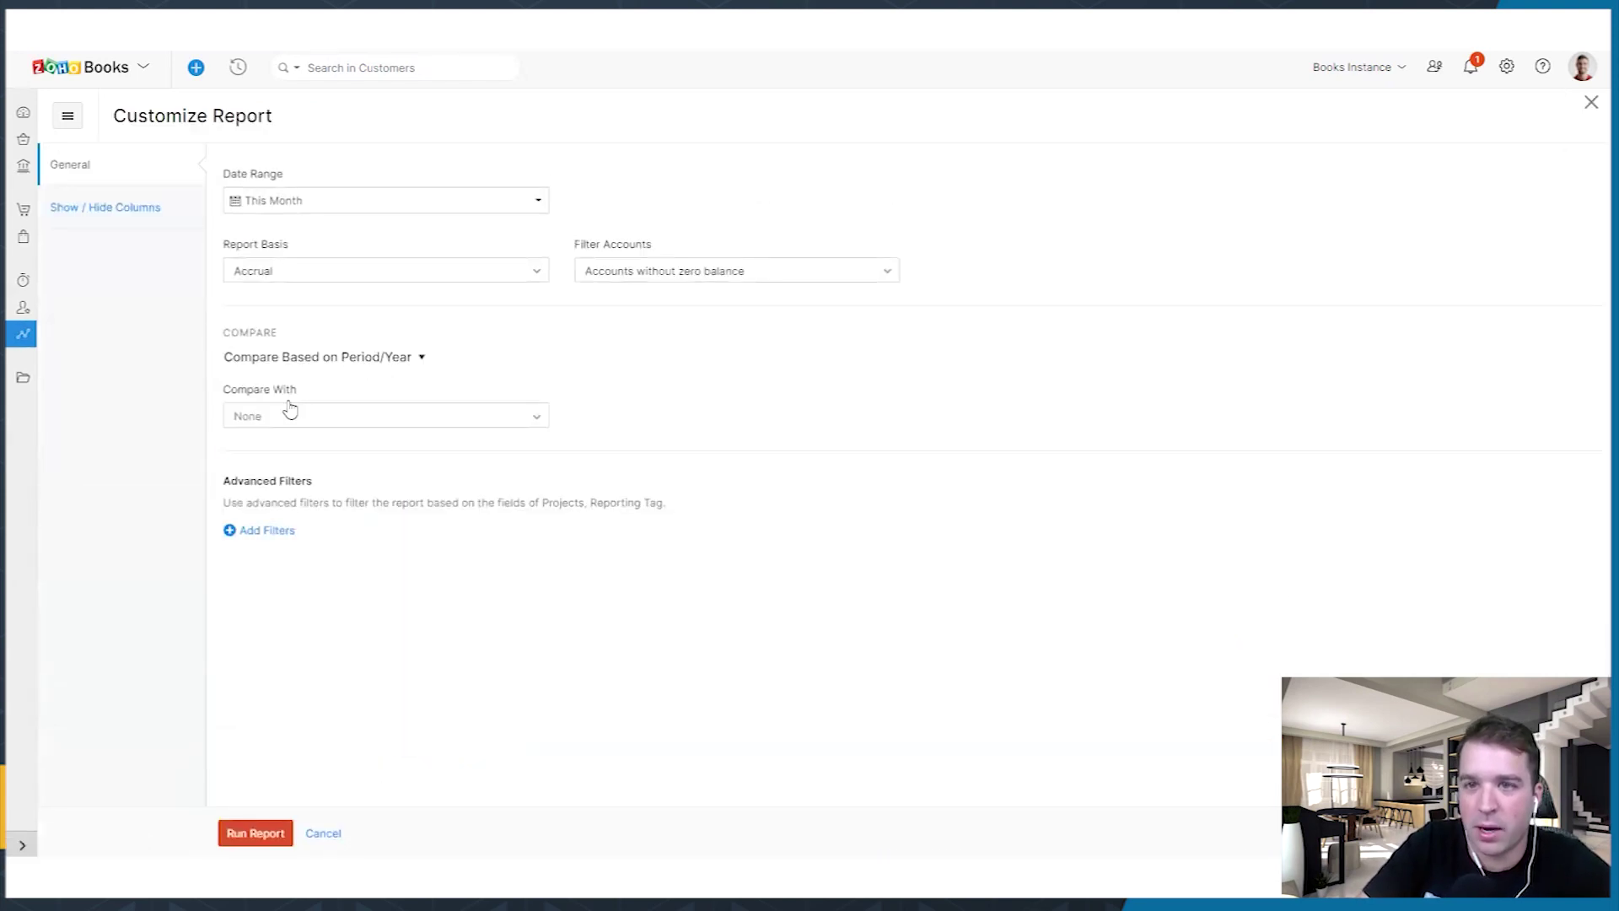
click(268, 538)
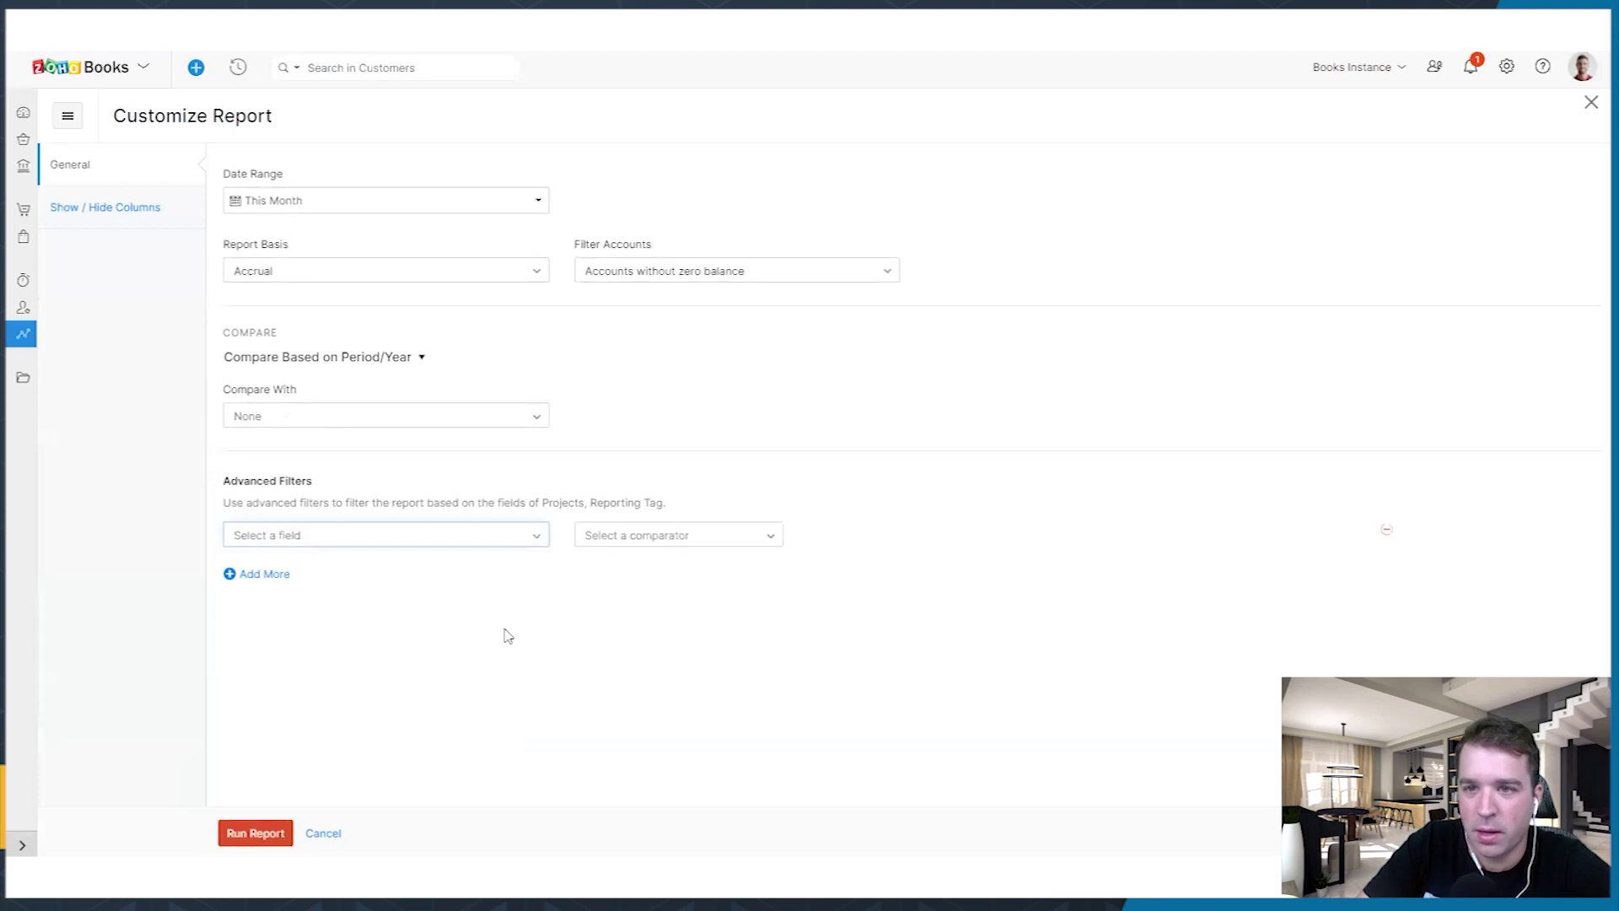
click(342, 544)
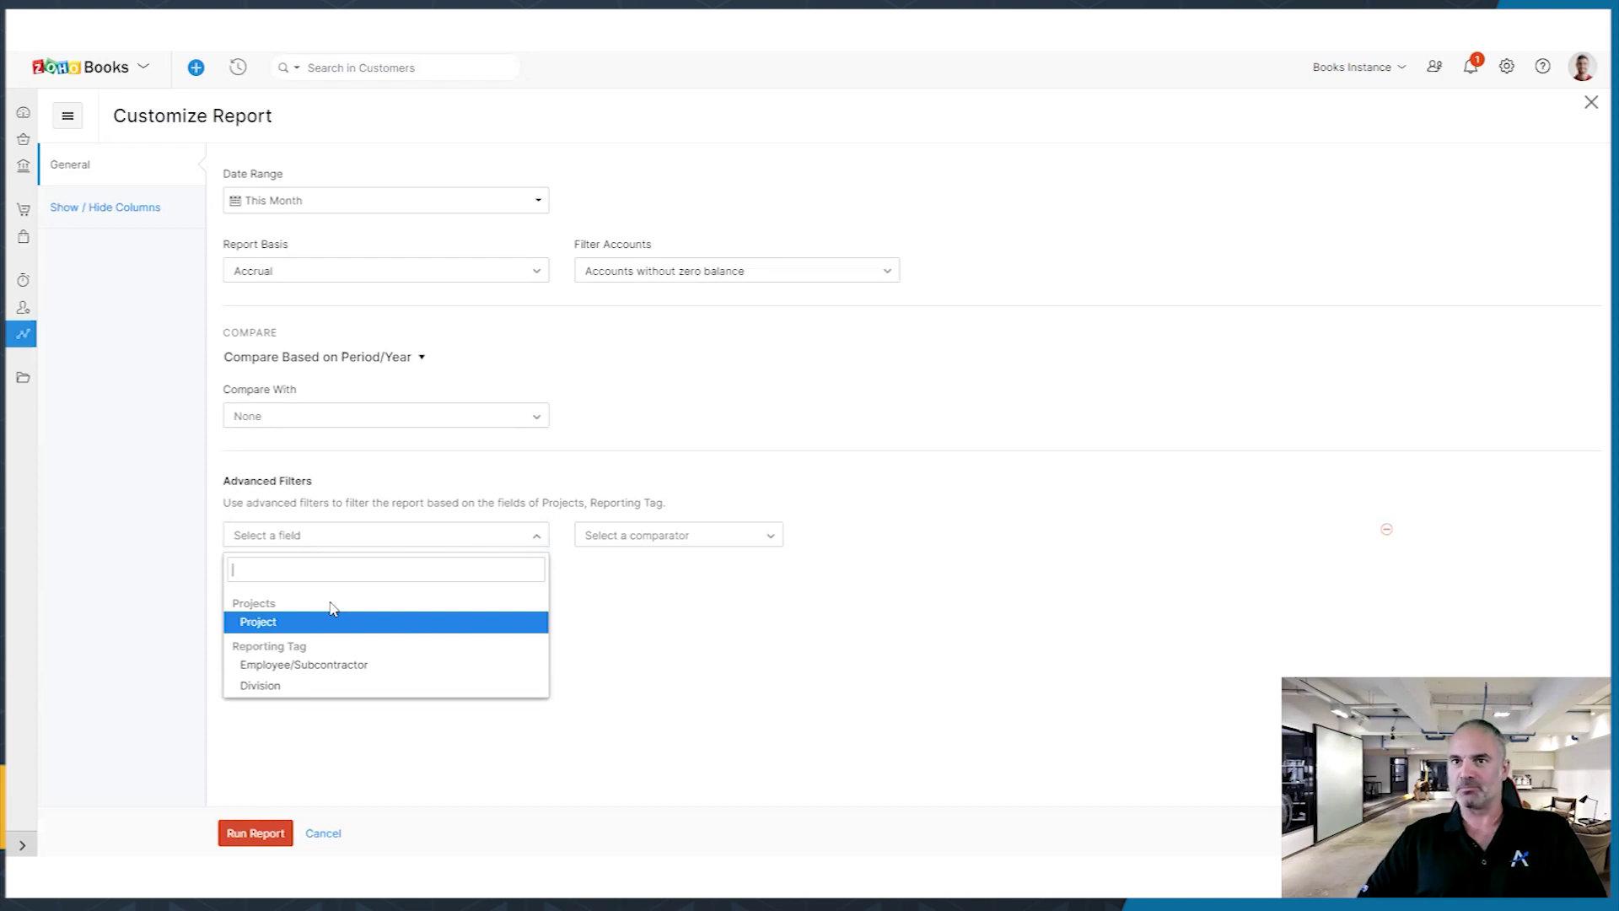
click(317, 666)
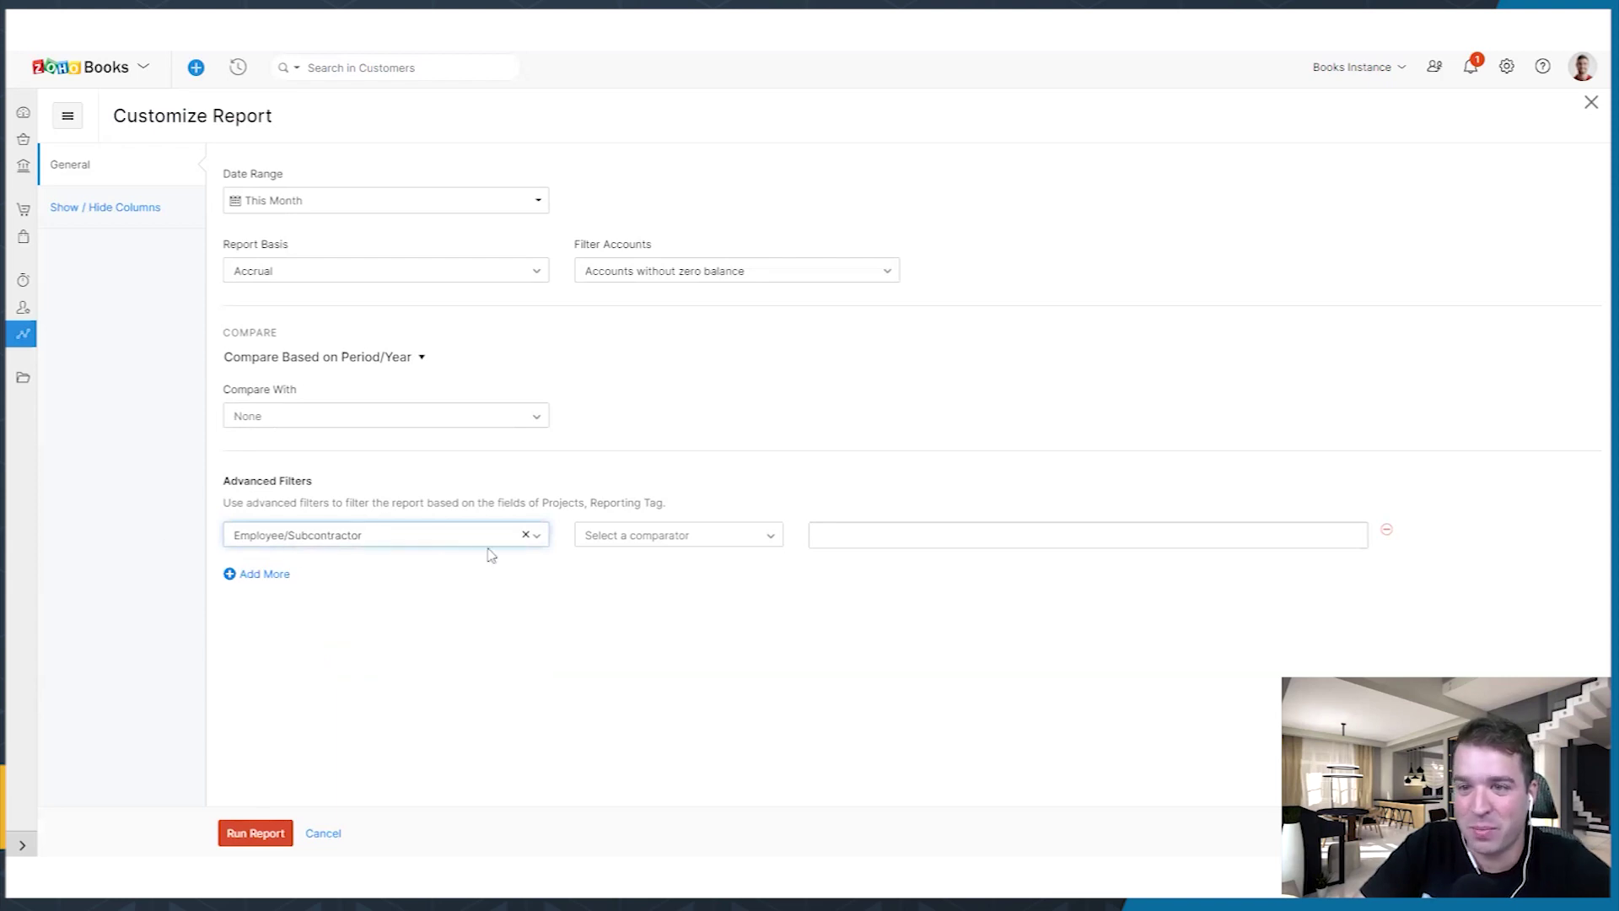
click(645, 537)
click(624, 561)
click(877, 543)
click(867, 596)
click(255, 833)
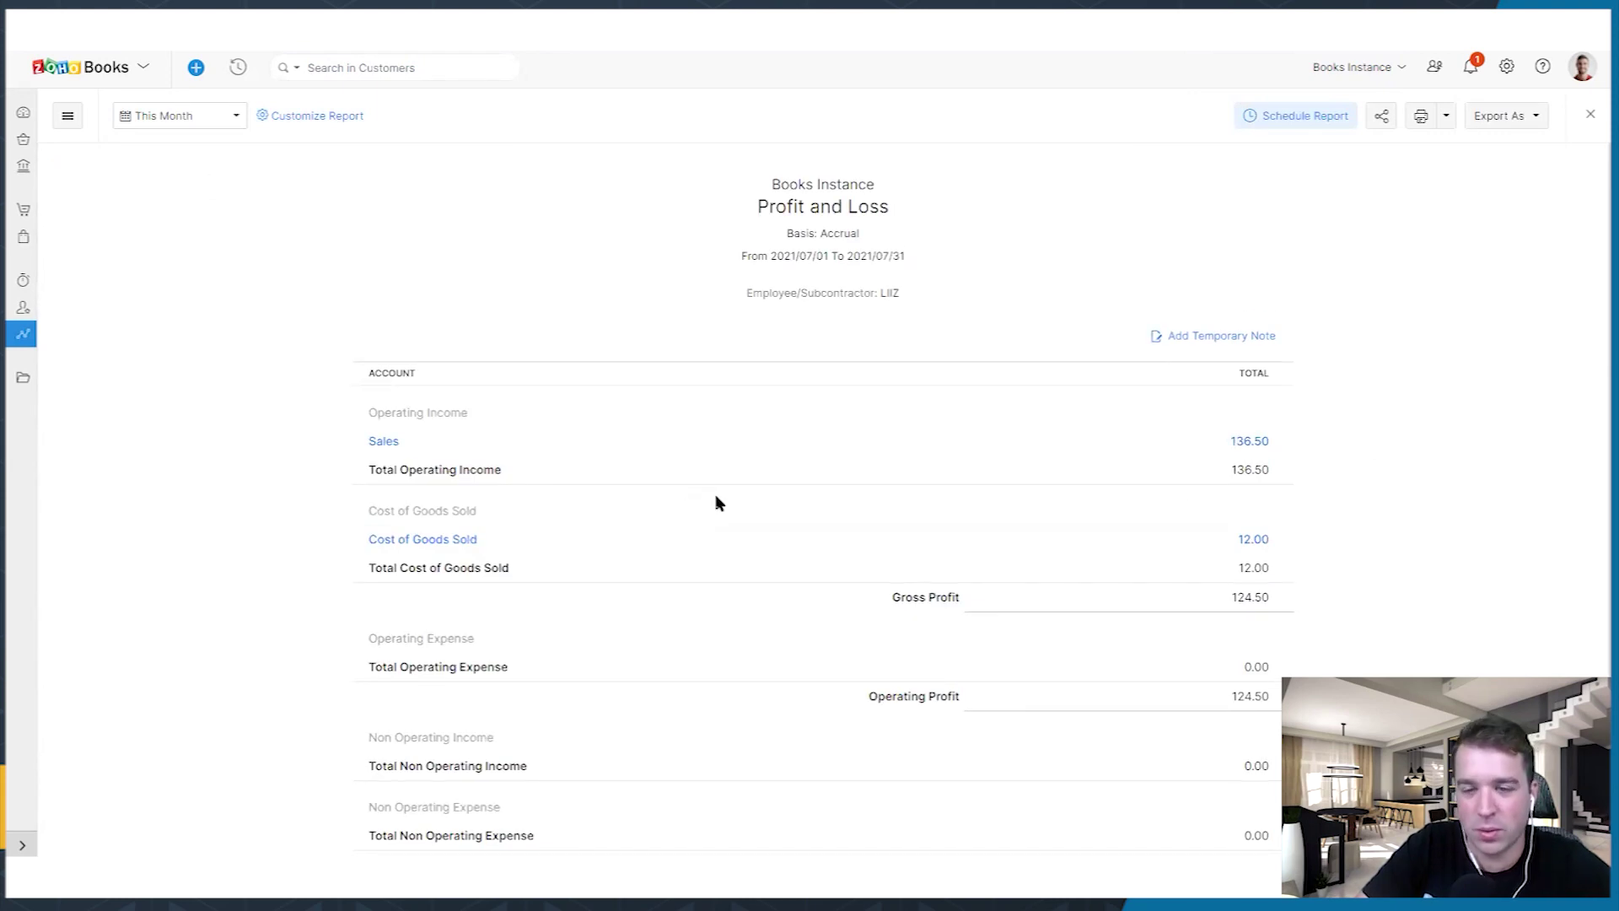
Replace the report's Employee/Subcontractor filter with Division is in Bookkeeping, run the Profit and Loss report and review it.
click(314, 118)
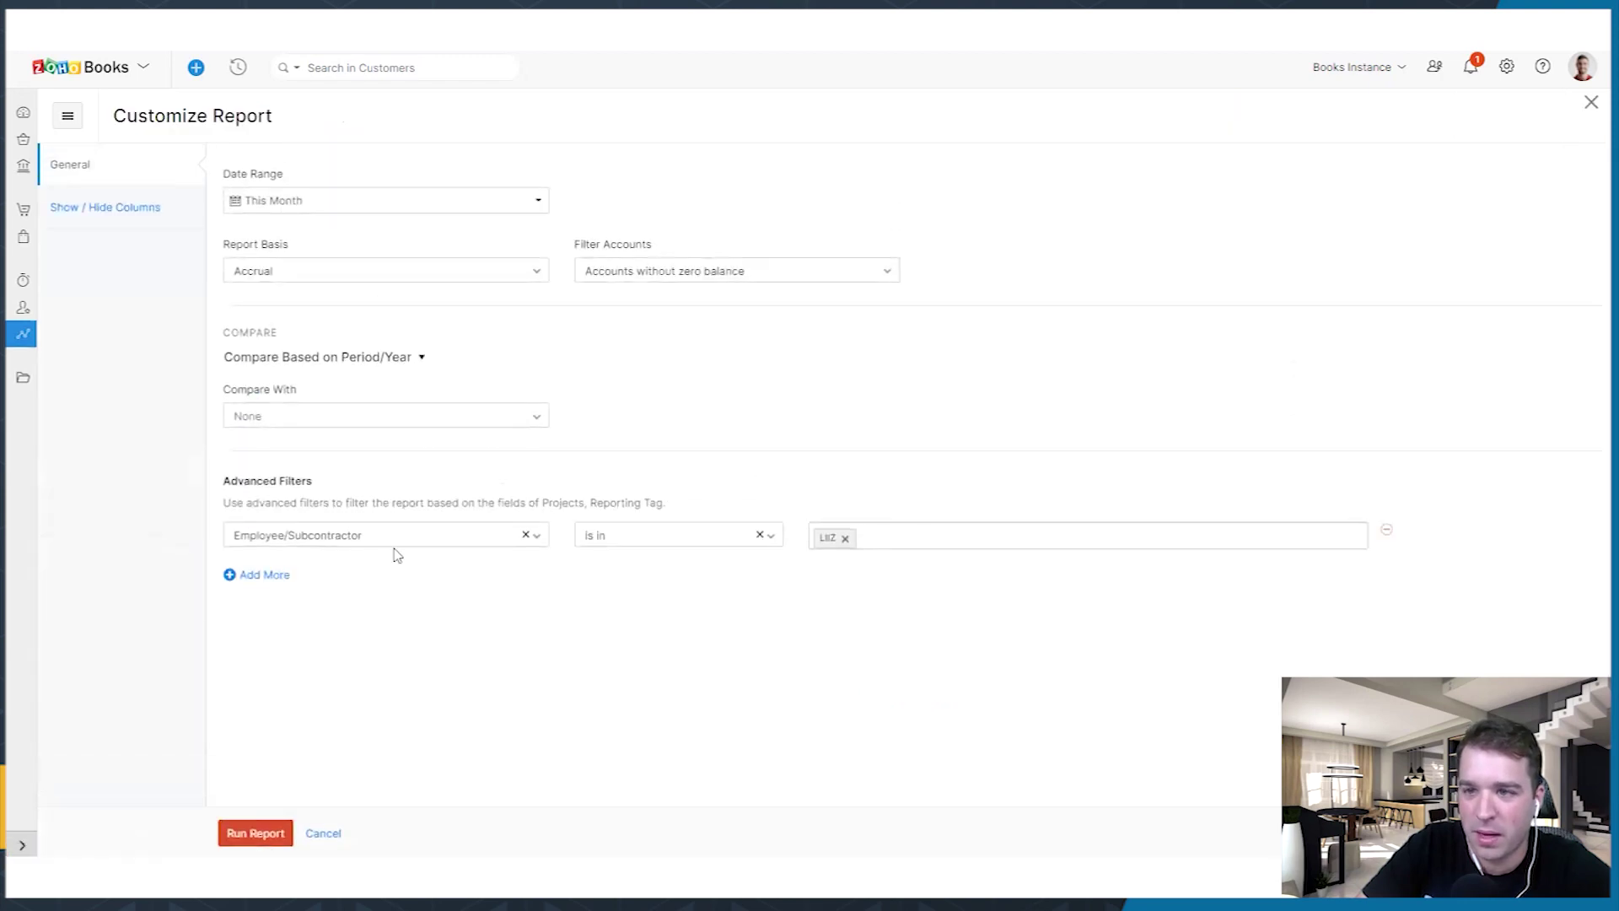
click(524, 535)
click(379, 537)
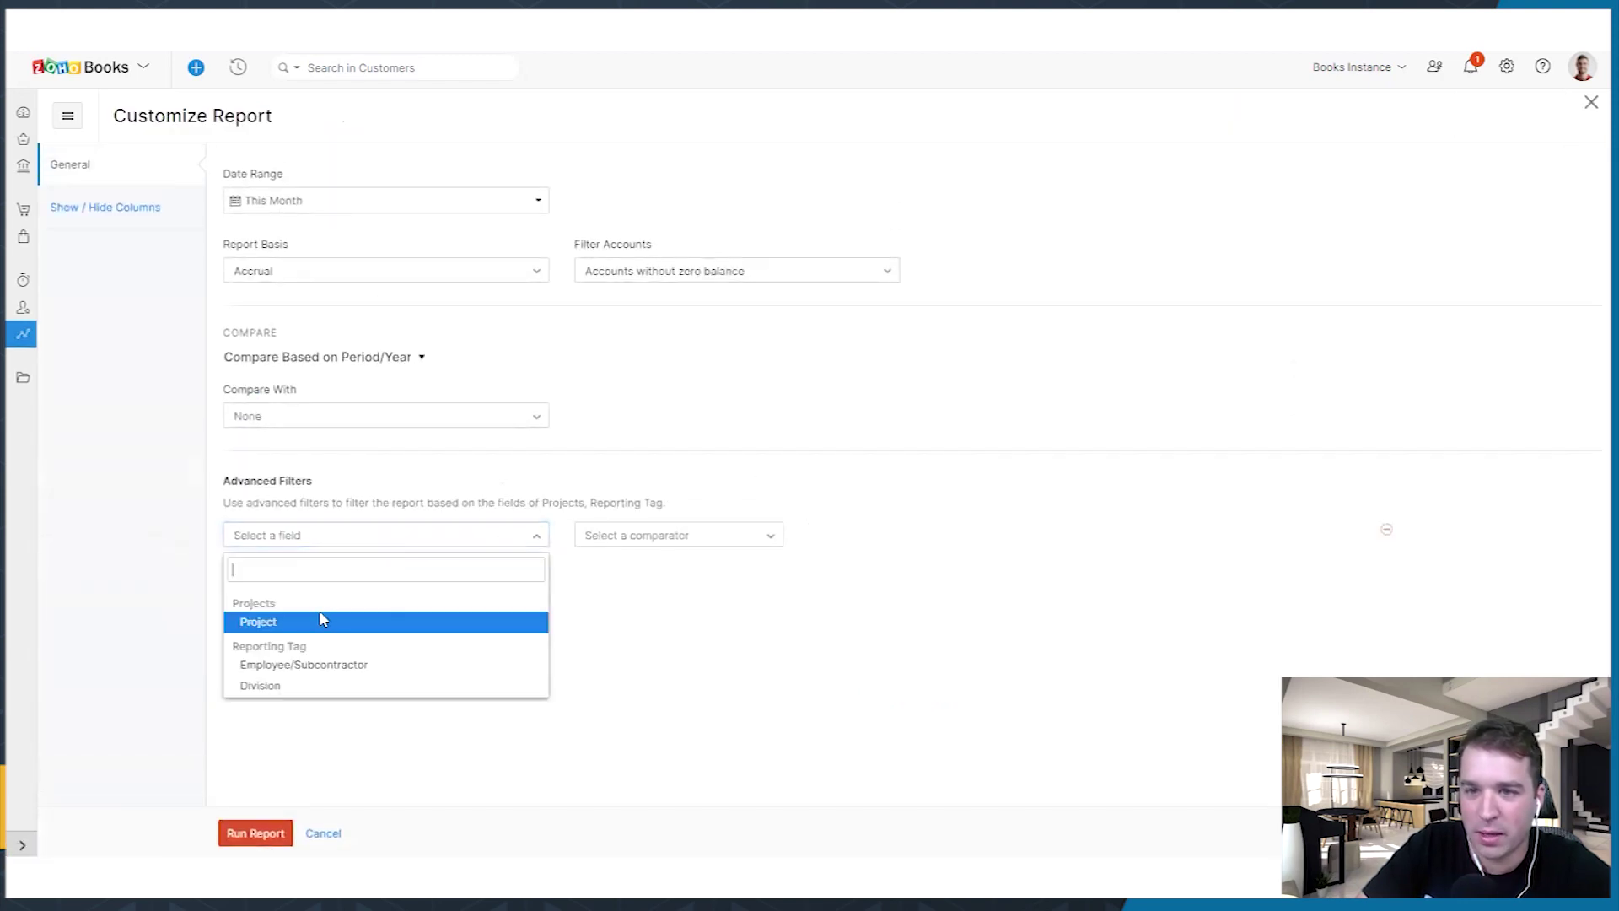
click(306, 682)
click(625, 540)
click(615, 579)
click(857, 536)
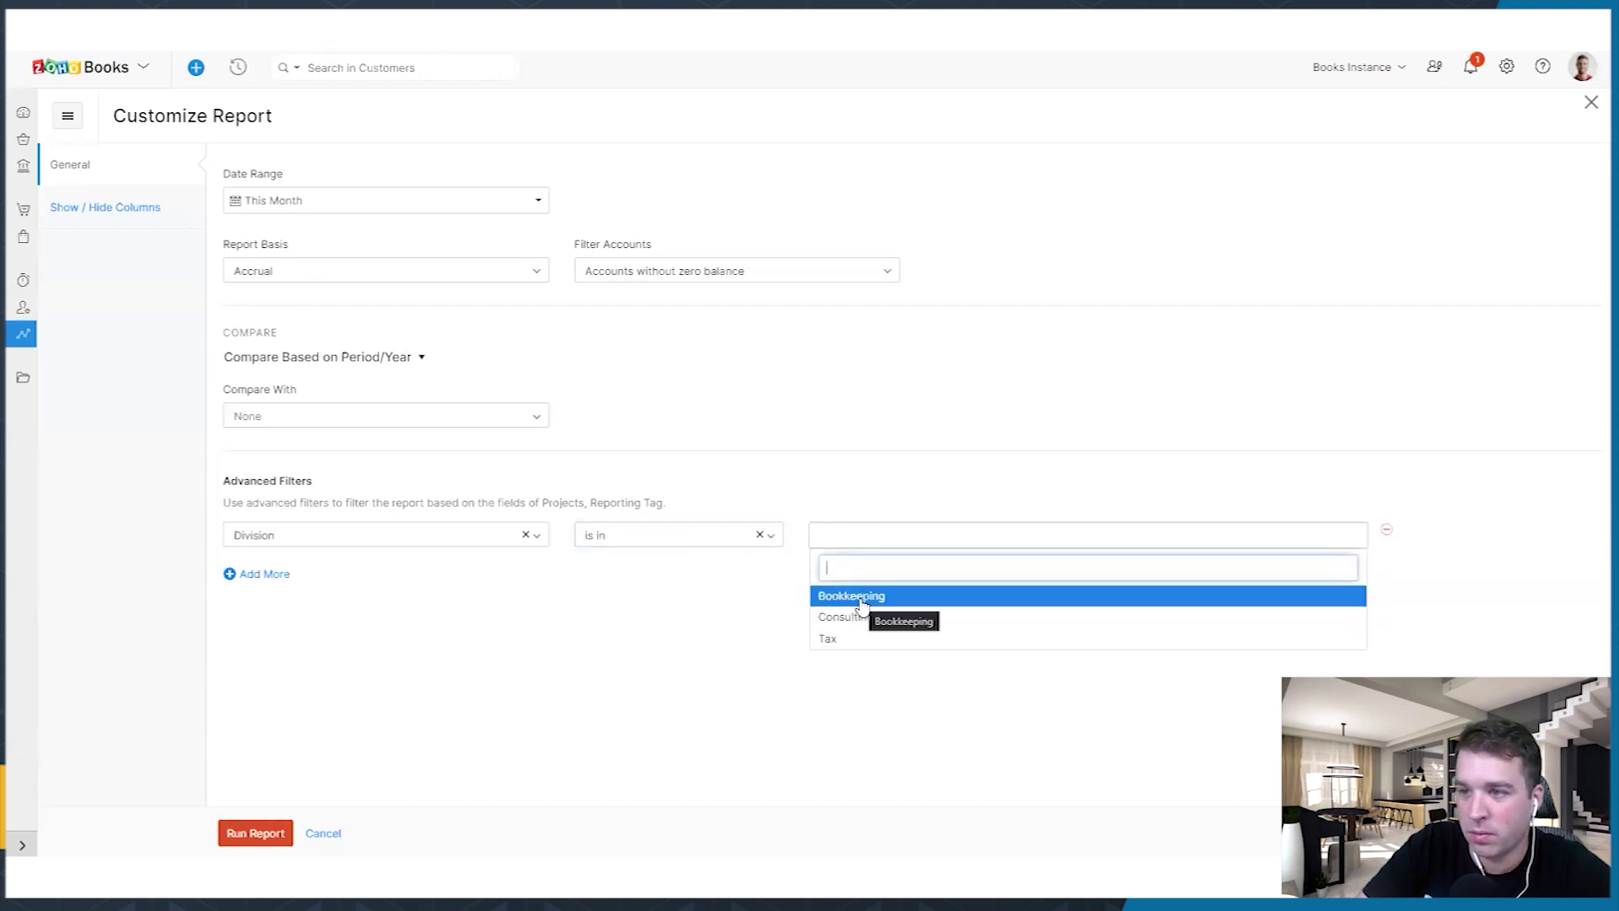
click(857, 596)
click(253, 833)
scroll(1218, 631, down, 1)
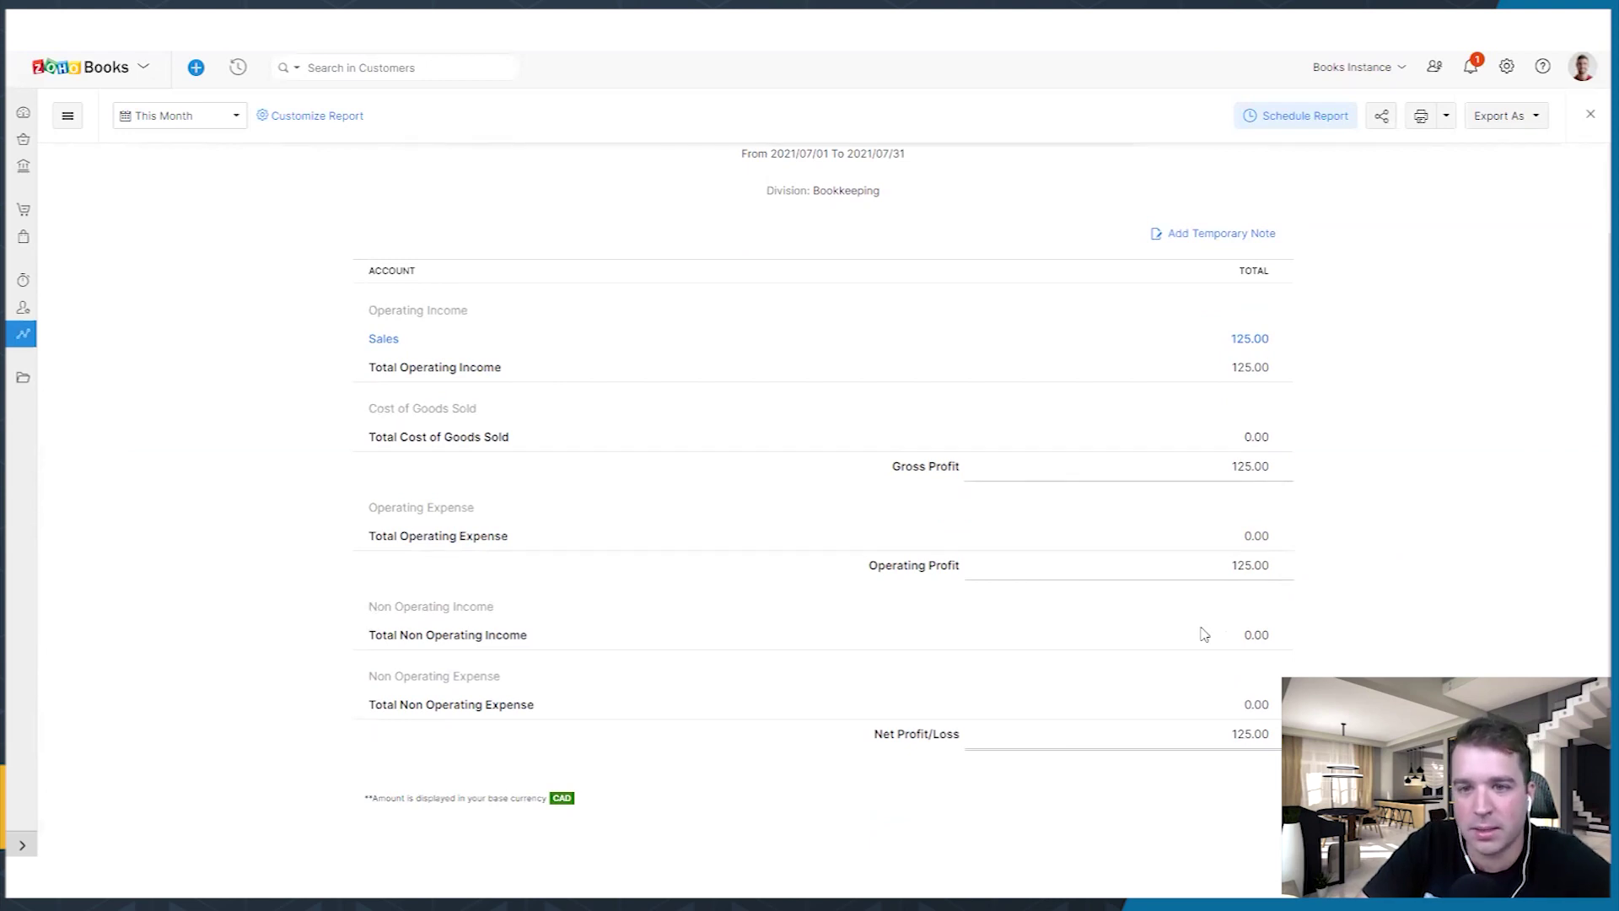
scroll(995, 592, up, 1)
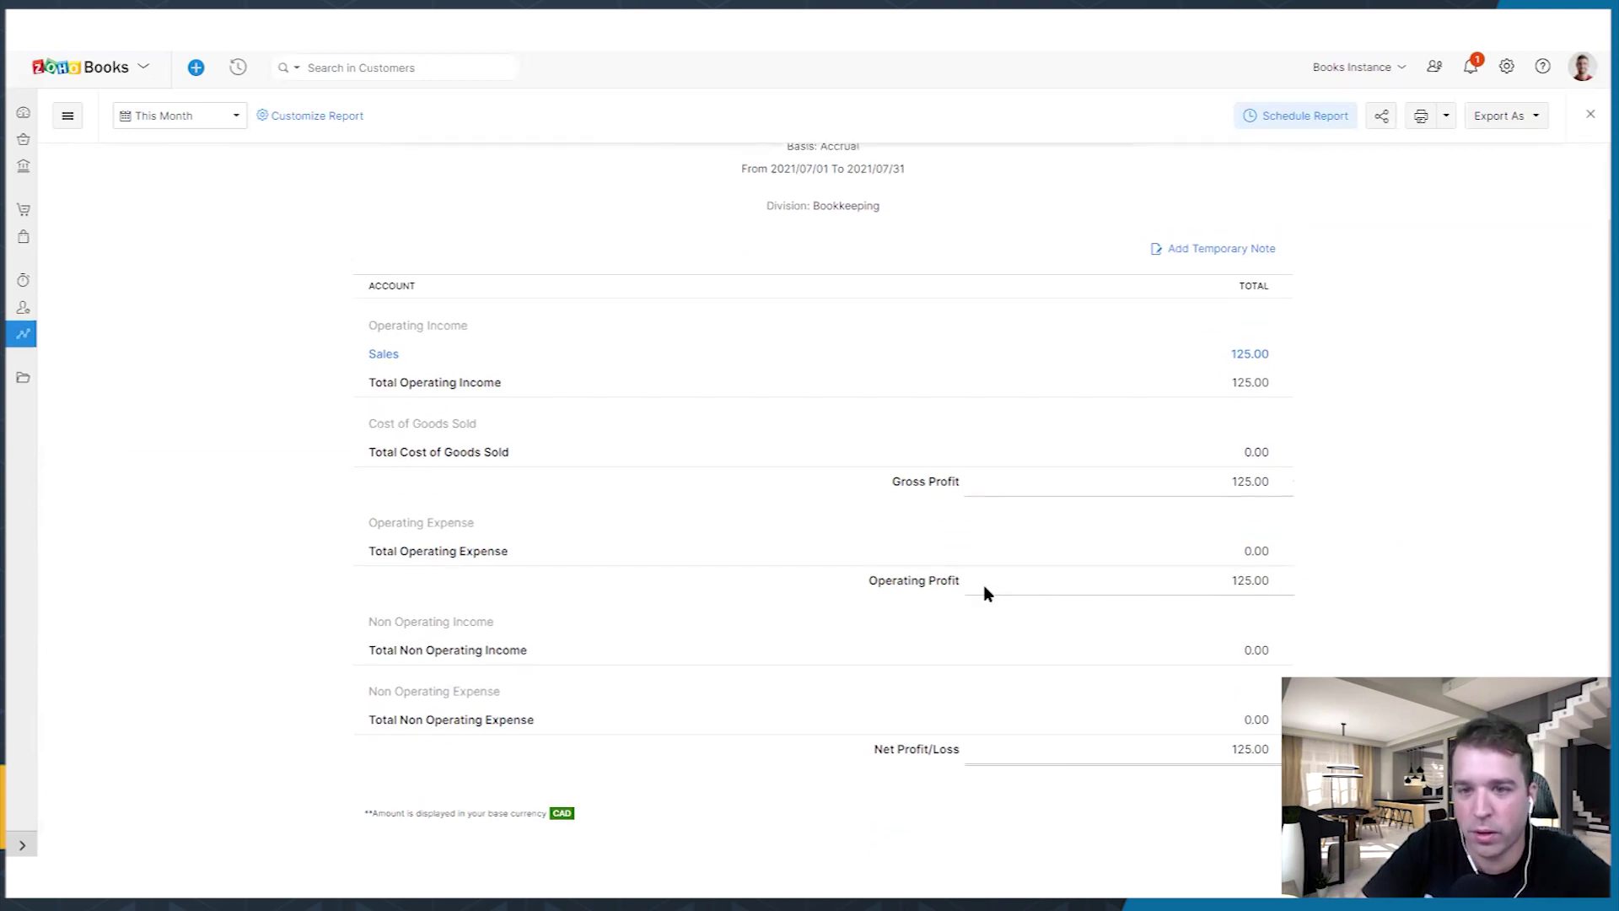
Change the report's Division filter from Bookkeeping to Consulting, rerun the Profit and Loss report and review it.
click(314, 118)
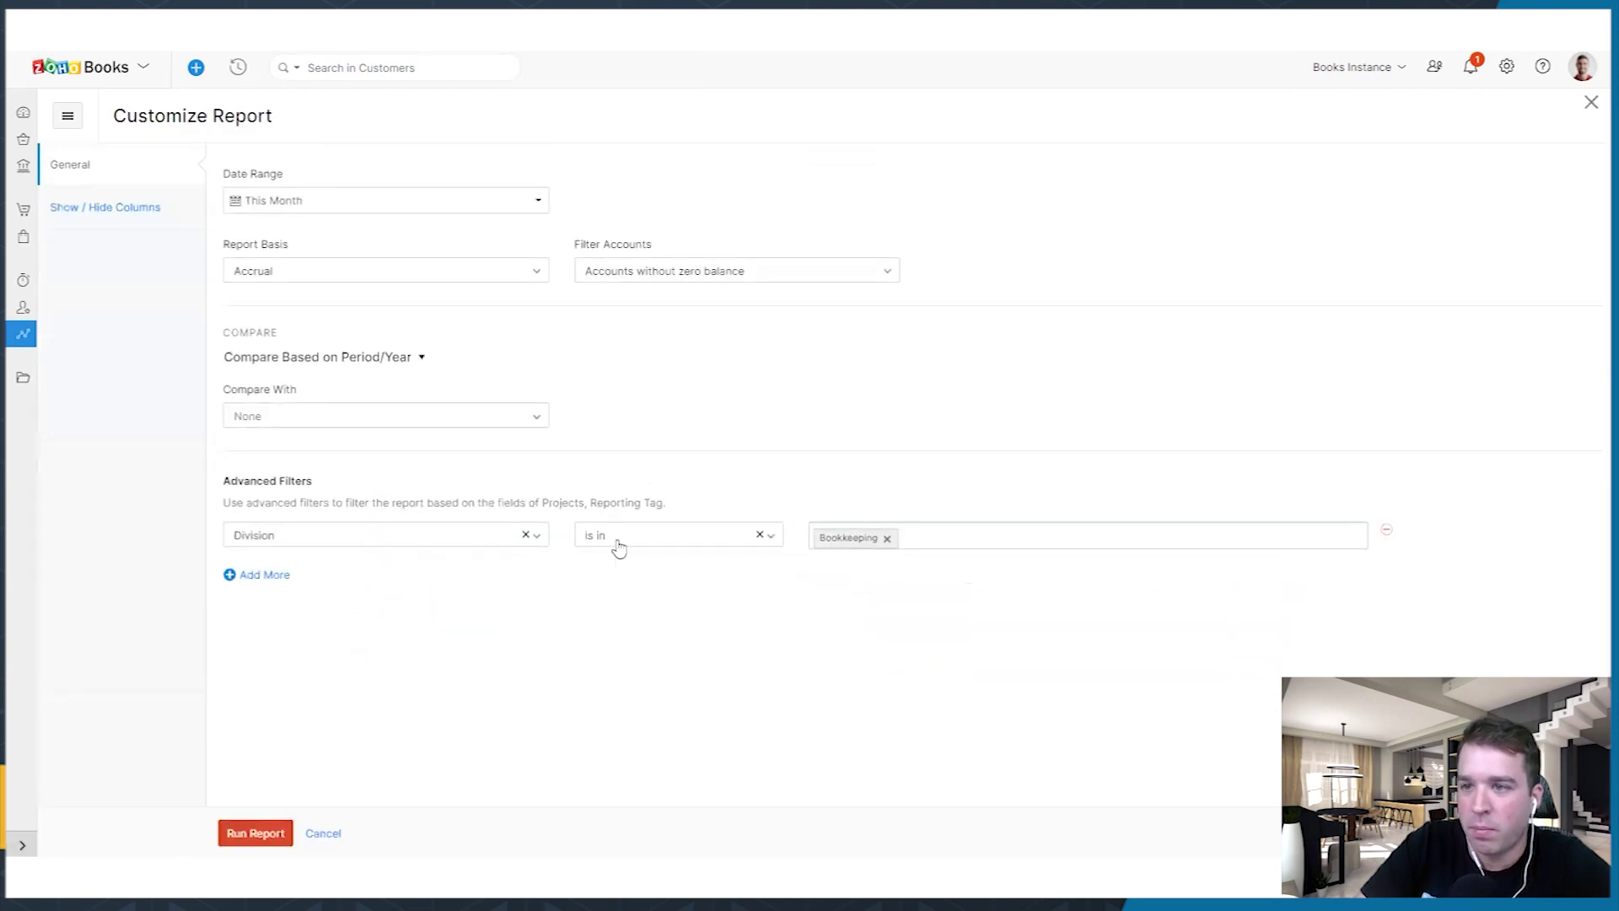
click(886, 537)
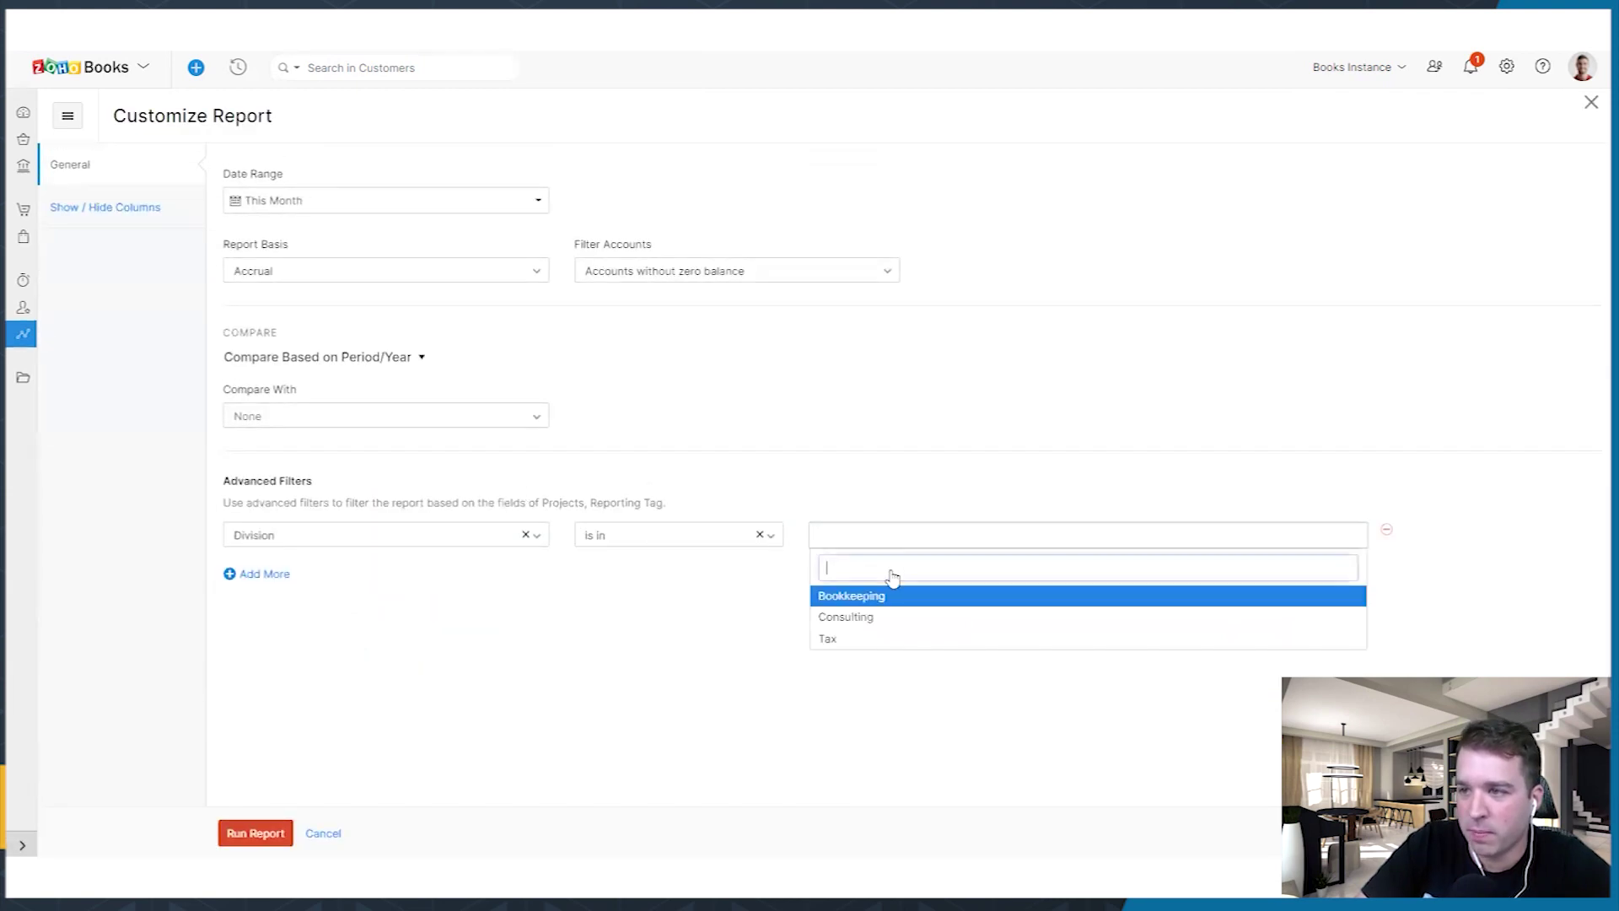
click(869, 616)
click(257, 834)
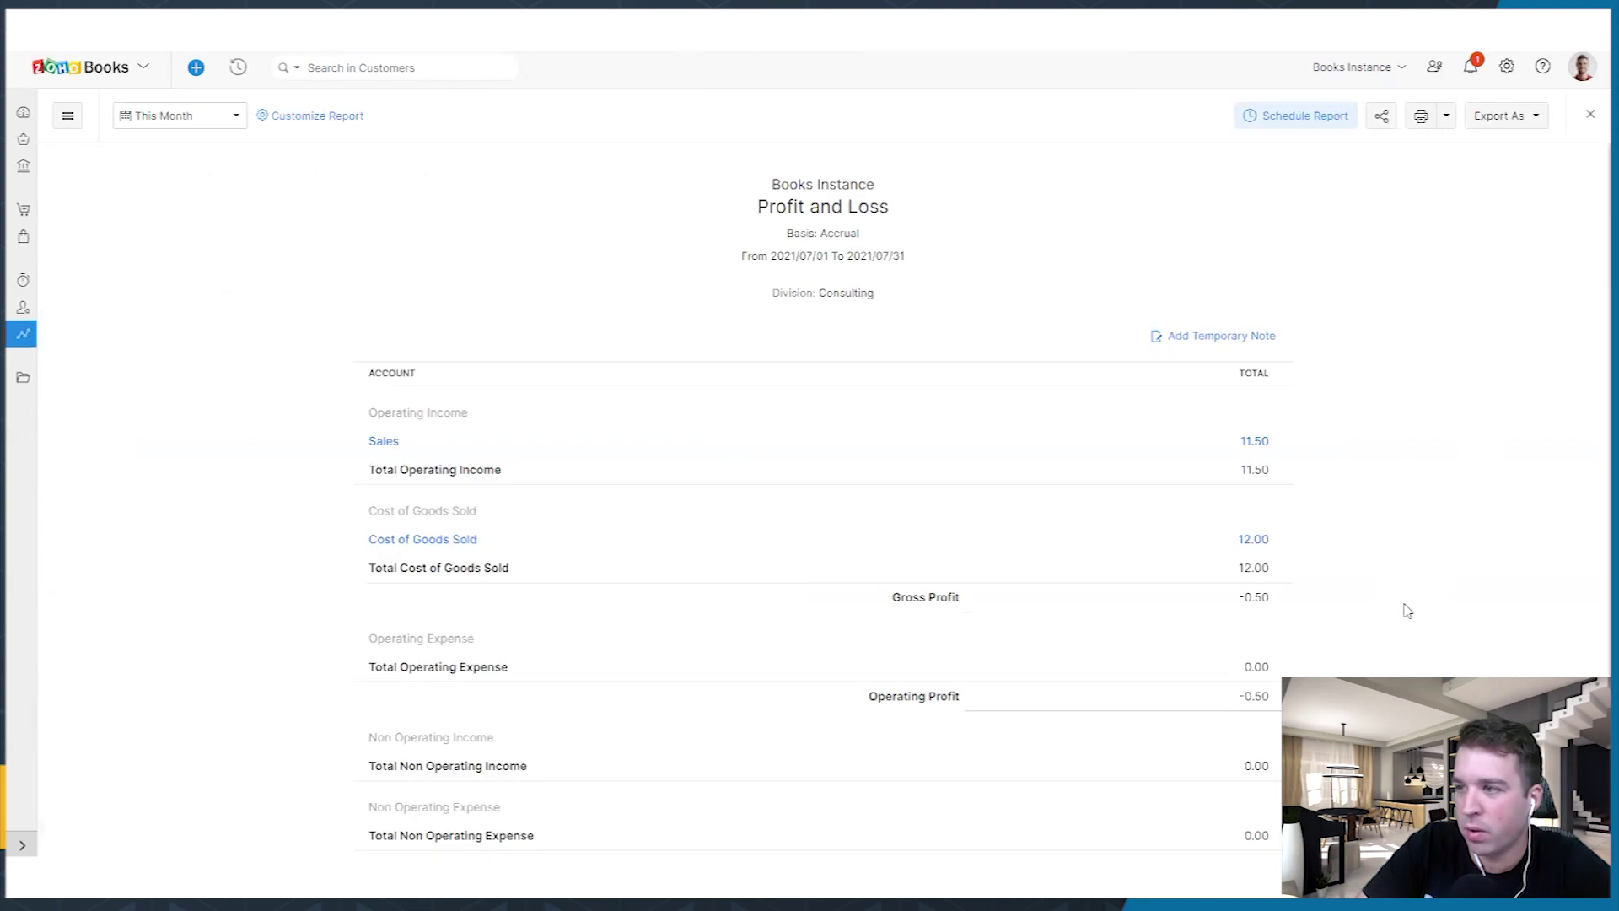
scroll(1240, 731, down, 2)
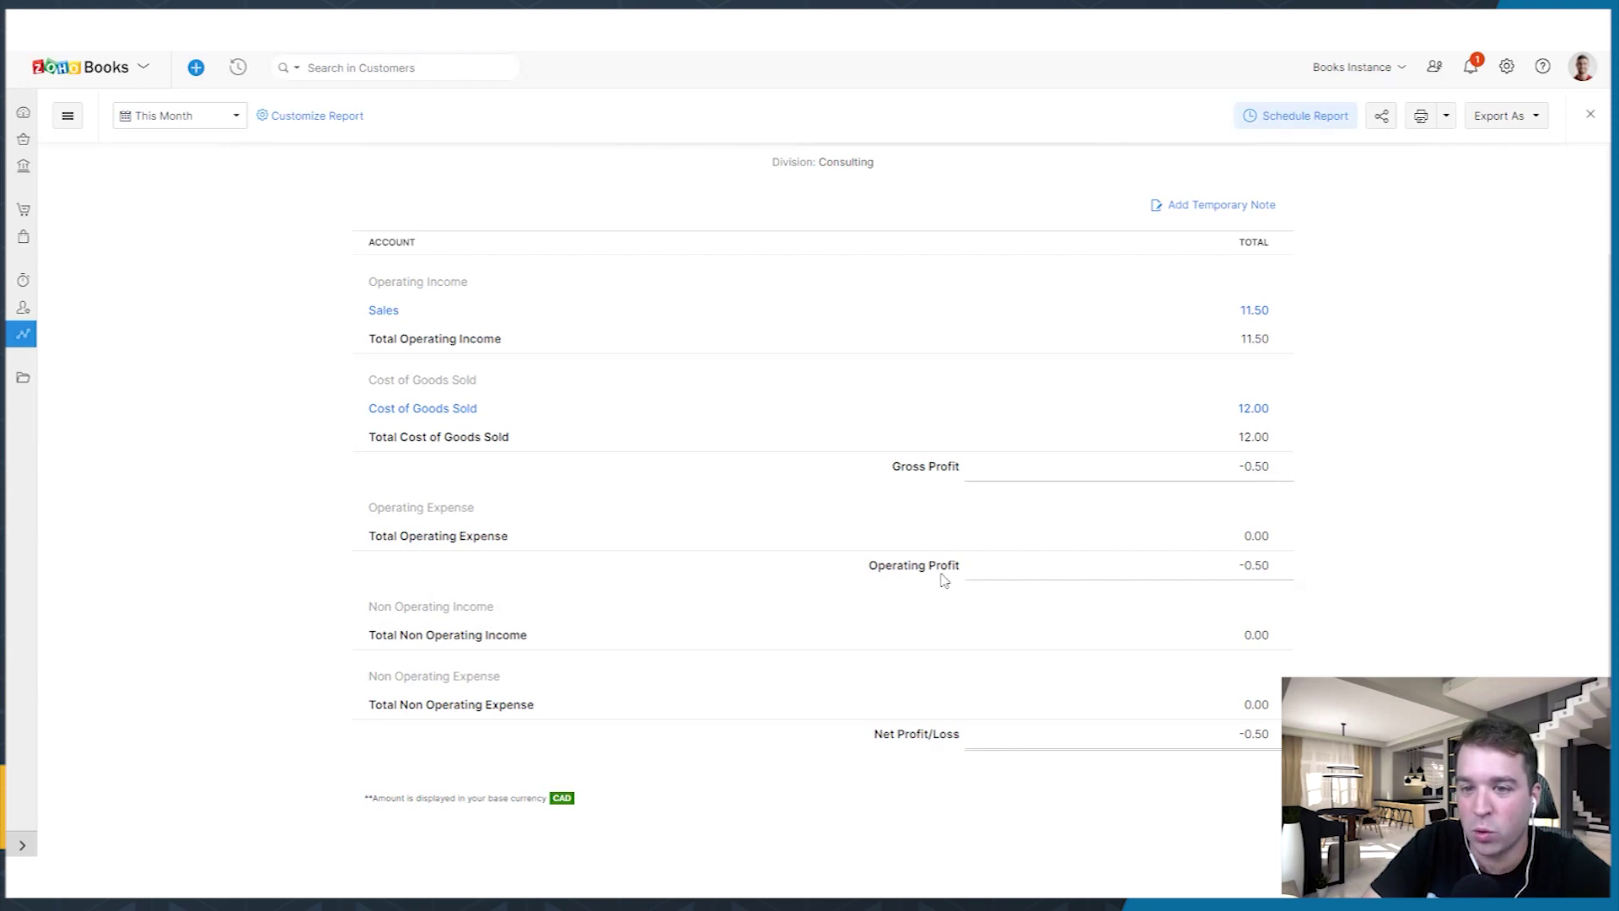
Open the settings list that contains the Reporting Tags configuration.
click(1506, 70)
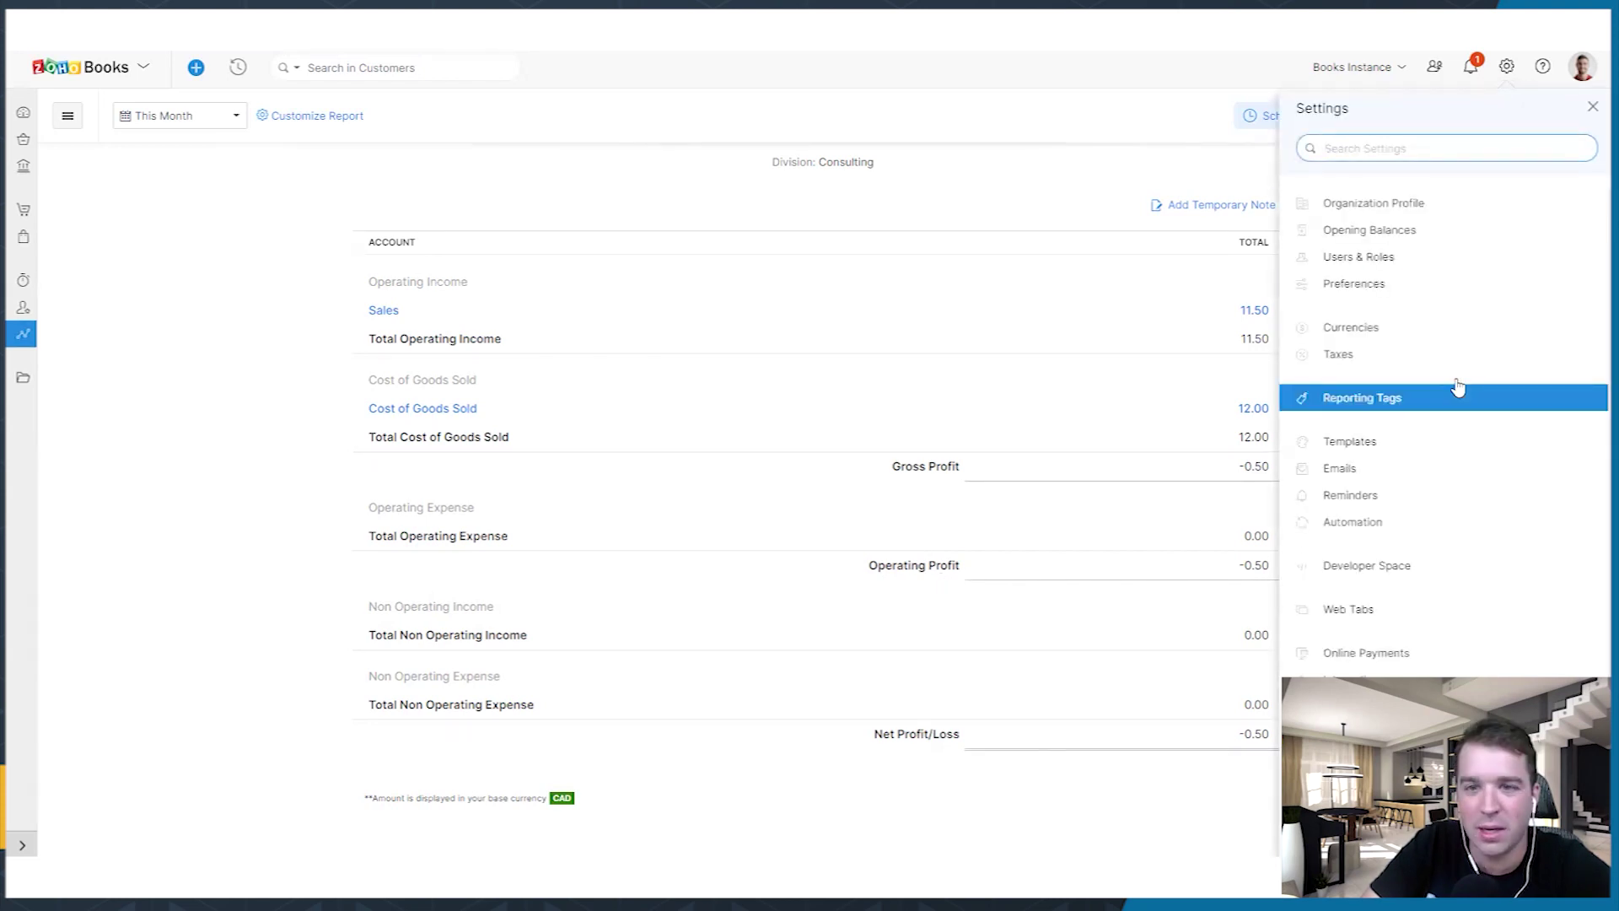